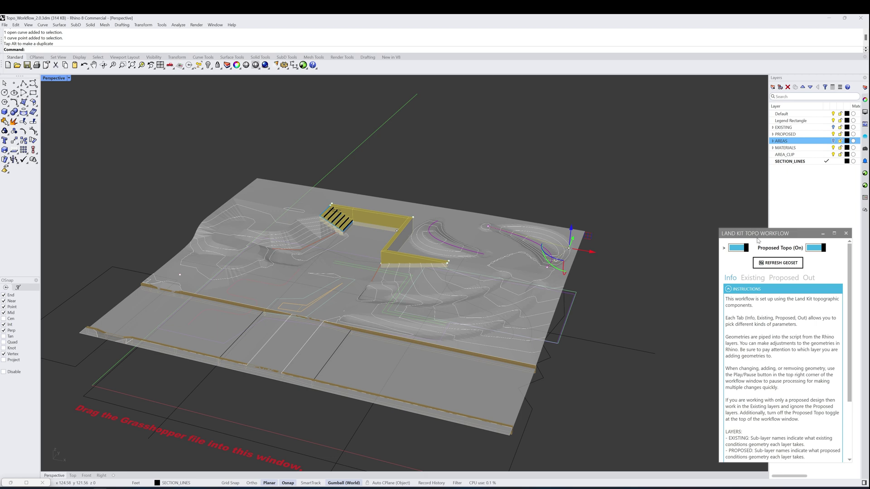
- Raise the off-curve control point of the outer purple grade curve near the site's back corner
mouse_move(635, 275)
right_down()
mouse_move(648, 271)
mouse_move(641, 272)
right_up()
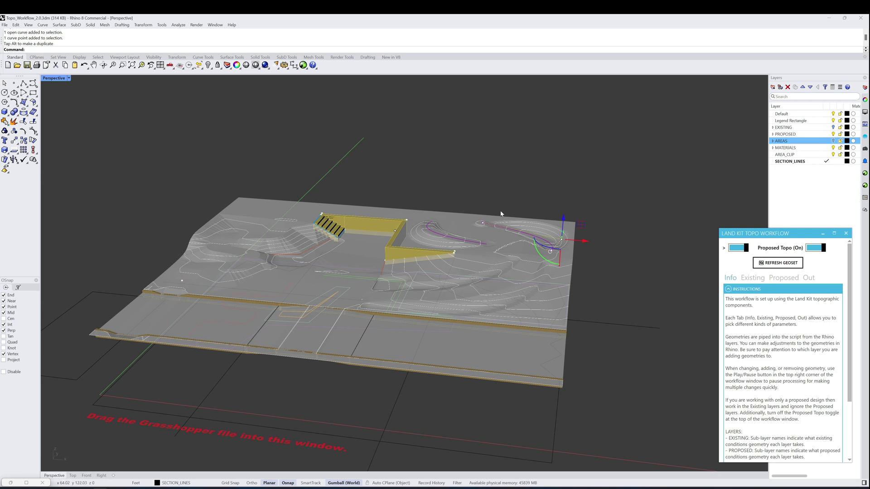
shift+right_drag(505, 213, 520, 229)
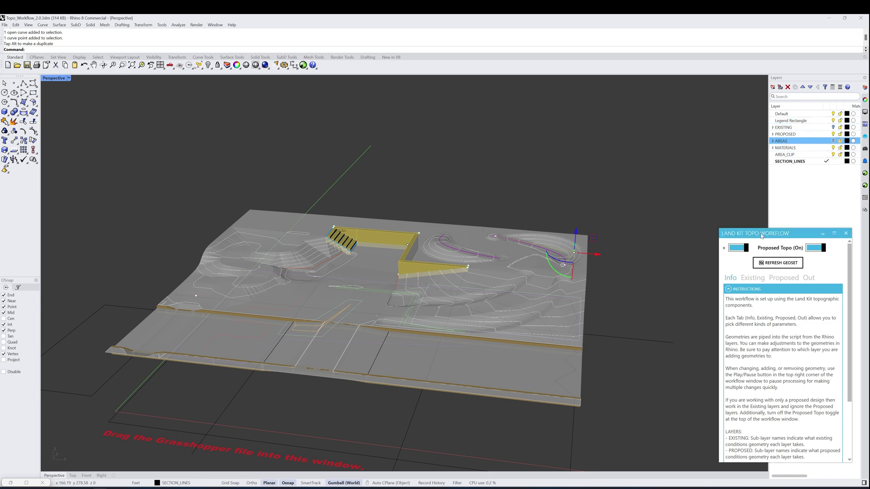
right_drag(642, 236, 637, 240)
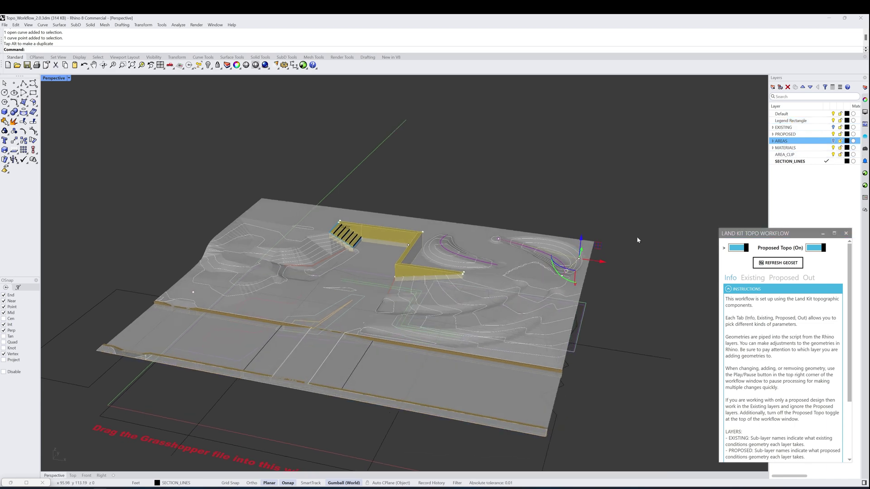
click(638, 234)
click(562, 267)
right_drag(592, 258, 585, 274)
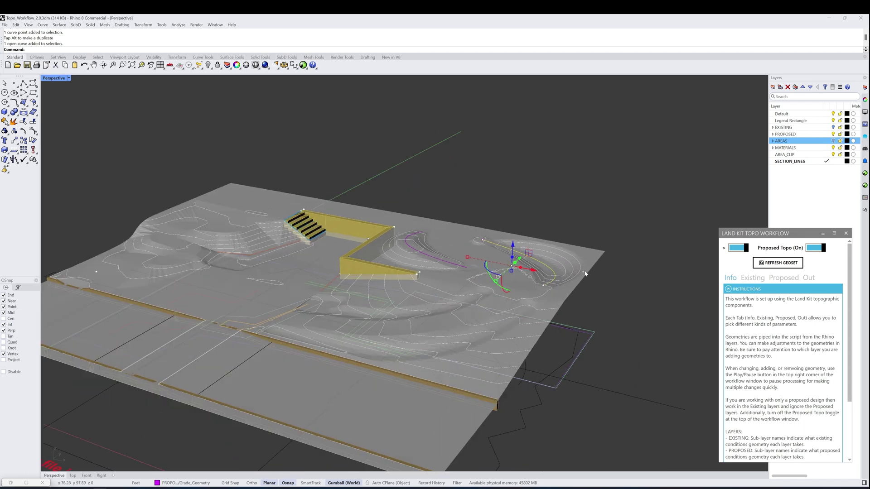
scroll(585, 274, up, 2)
click(584, 273)
drag(585, 253, 581, 203)
- Change the elevation of the wall-top point at the back corner of the yellow wall
right_drag(411, 237, 348, 261)
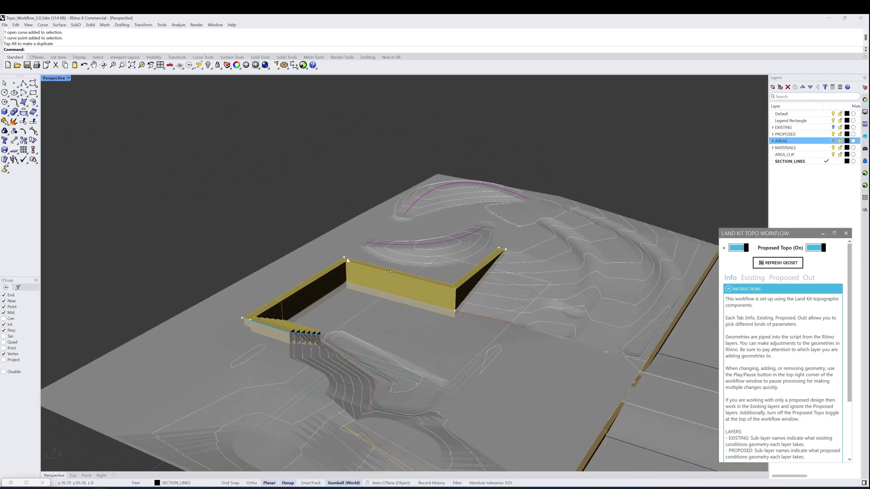
click(345, 259)
drag(343, 236, 319, 291)
click(298, 225)
- Raise the inner purple grade curve beside the wall to build up its landform
right_drag(426, 227, 377, 245)
click(377, 245)
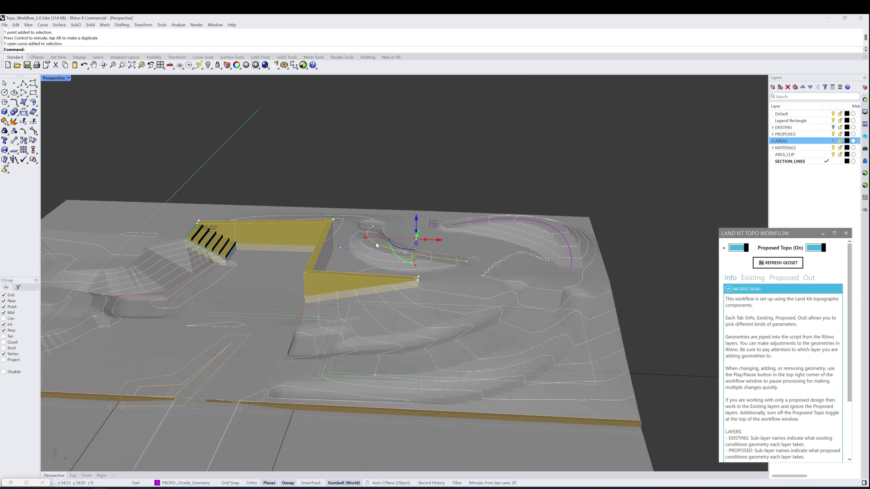
drag(417, 219, 411, 200)
click(411, 199)
right_drag(399, 217, 413, 212)
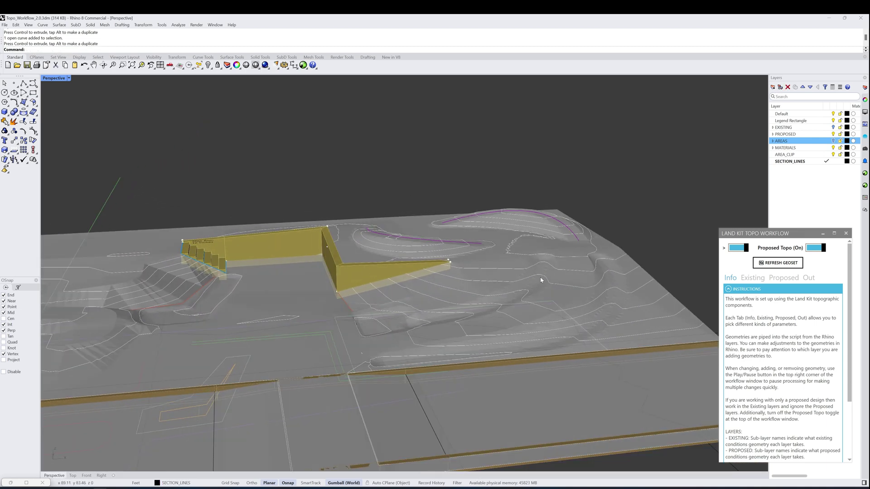
- Examine the input geometry of the stairs and walls by selecting the stair surface and the two wall curves
mouse_move(524, 268)
right_down()
mouse_move(388, 269)
mouse_move(495, 251)
right_up()
scroll(491, 250, down, 5)
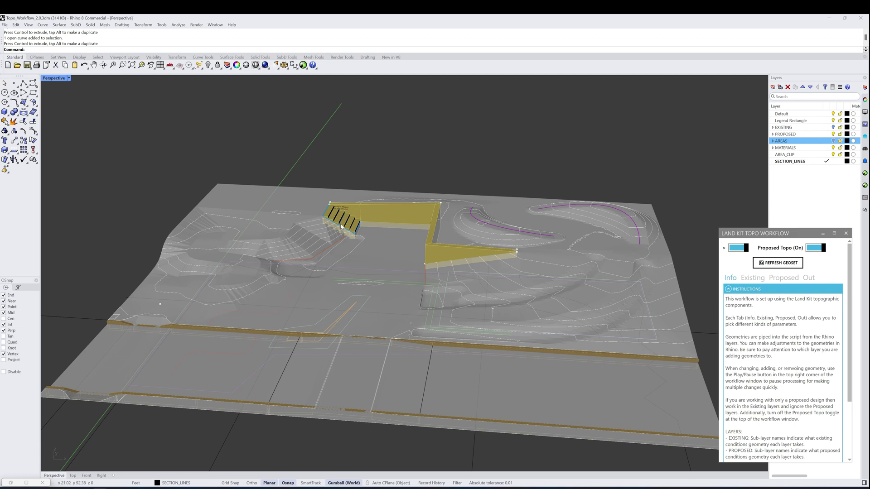
click(341, 226)
scroll(237, 342, down, 3)
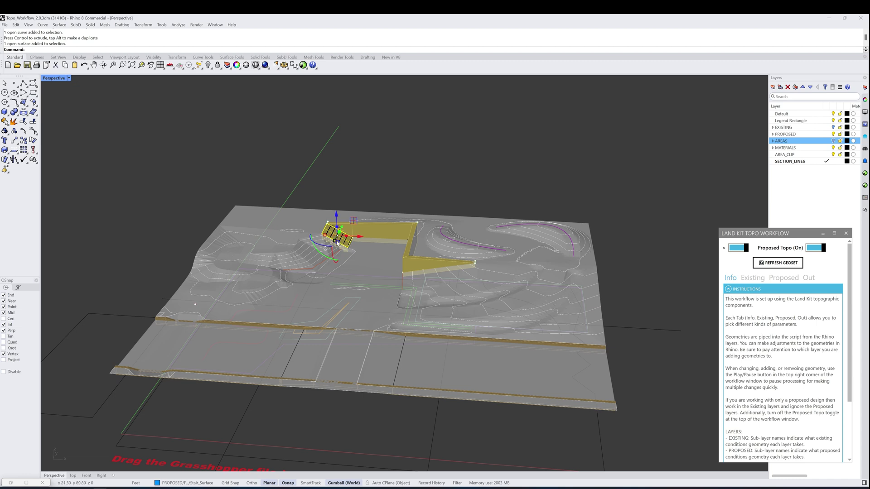
right_drag(358, 252, 344, 231)
key(Escape)
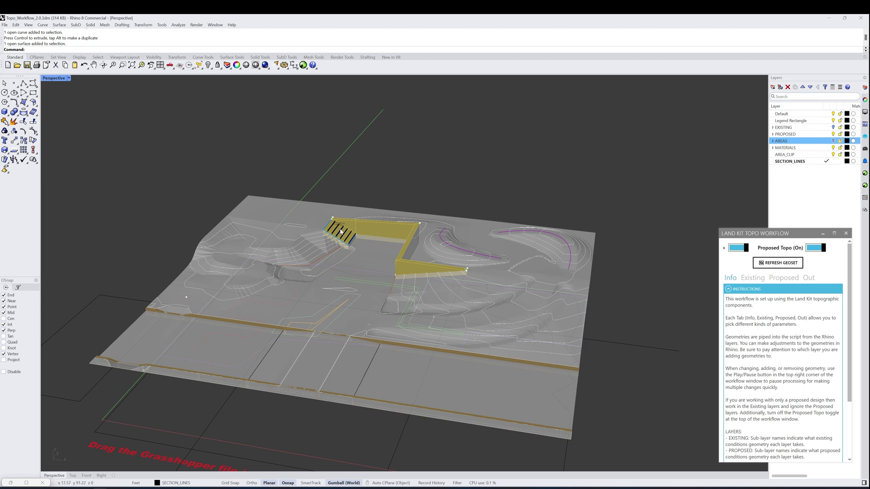
right_drag(401, 260, 468, 268)
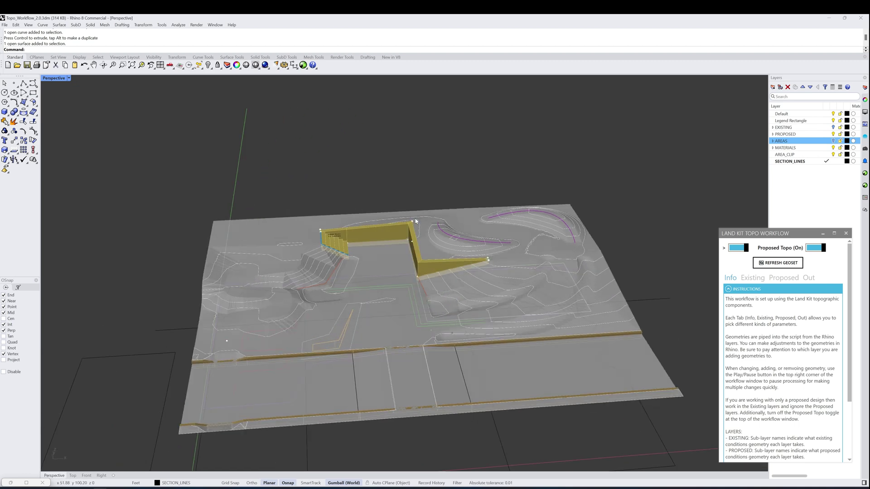
click(410, 296)
shift+click(413, 288)
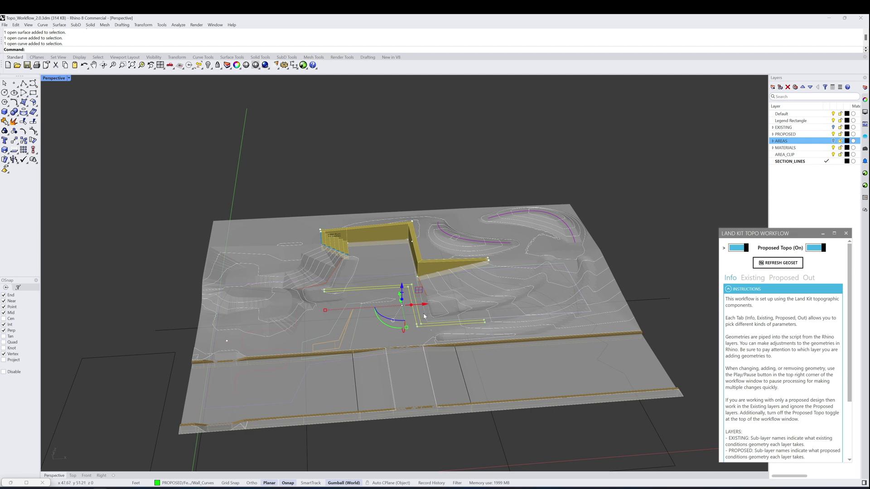
key(Escape)
right_drag(412, 364, 437, 303)
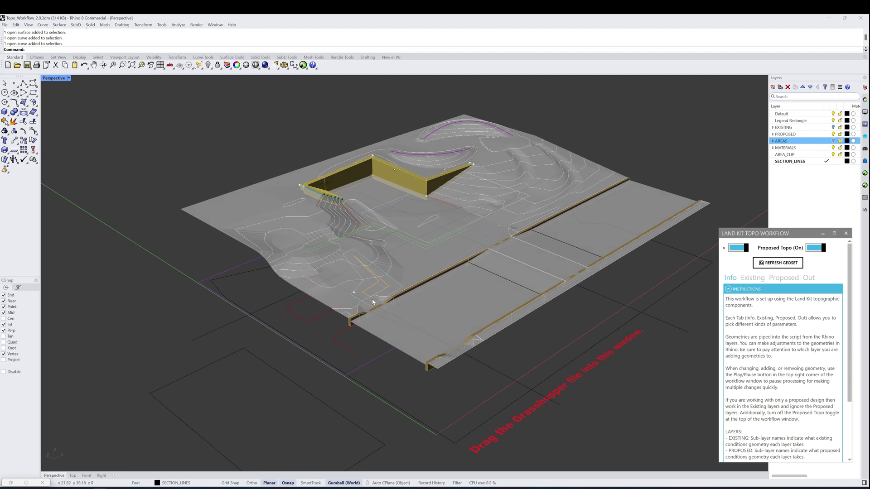
right_drag(370, 296, 398, 324)
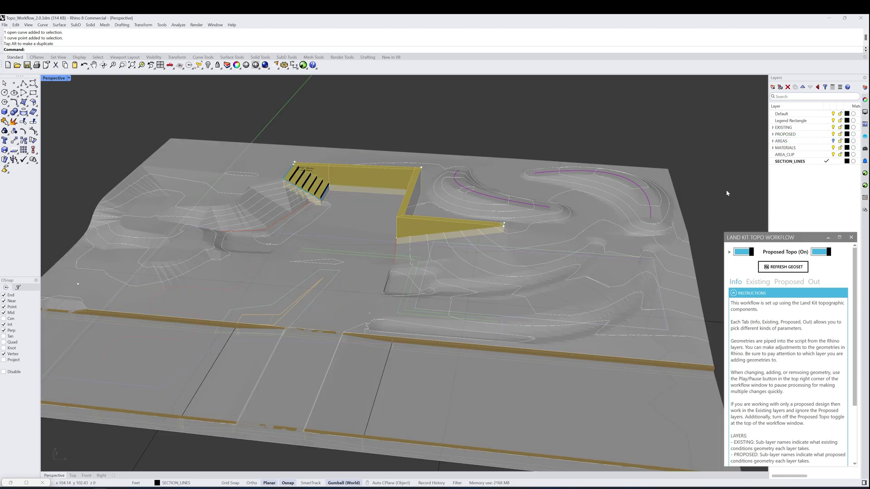
- Expand the EXISTING and PROPOSED layers and highlight the proposed Topography sublayers from CONTOURS through BOUNDARIES
click(772, 238)
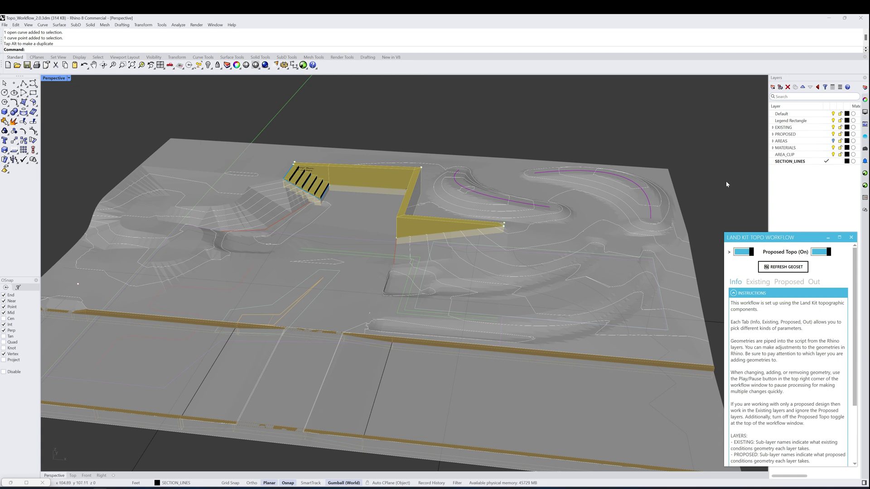
scroll(475, 212, down, 3)
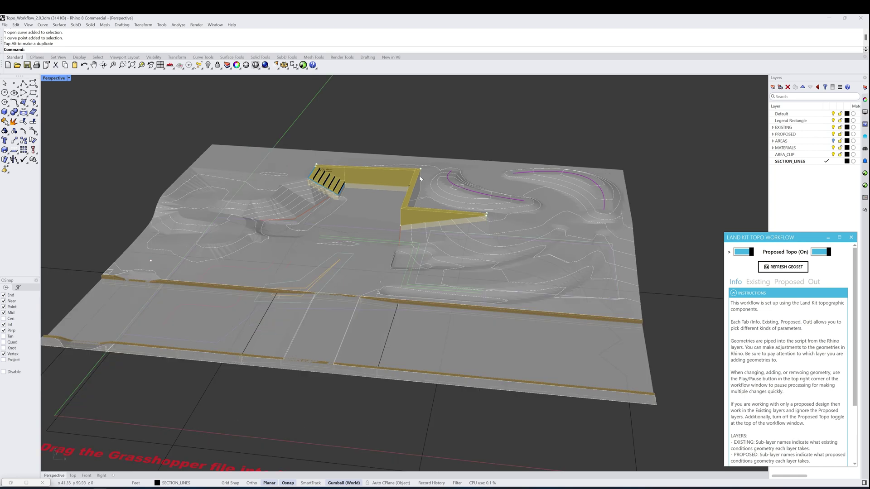
click(773, 128)
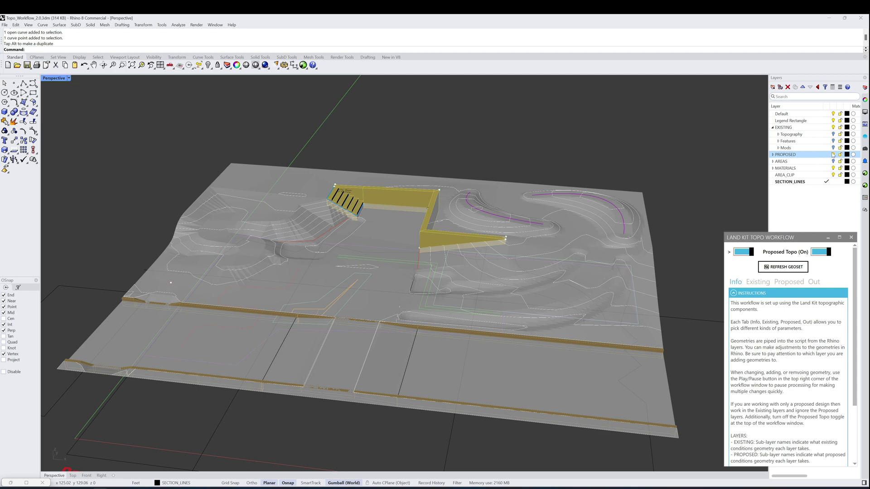
click(774, 155)
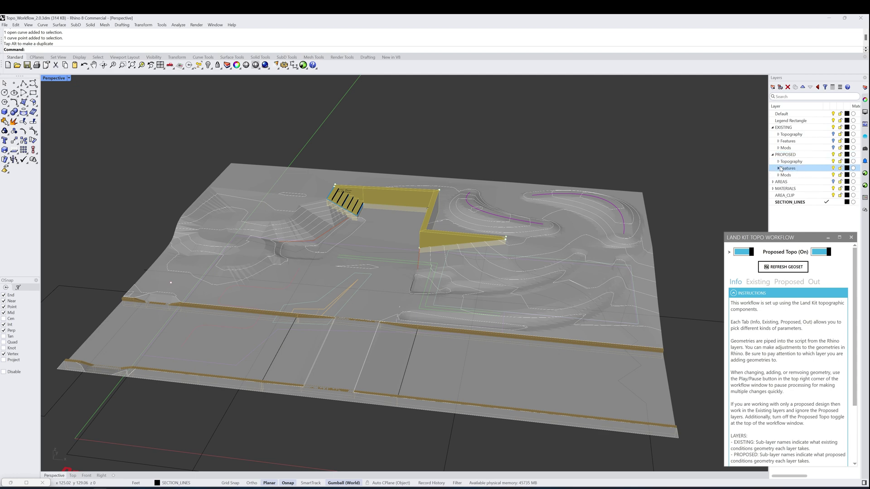
click(778, 162)
click(803, 168)
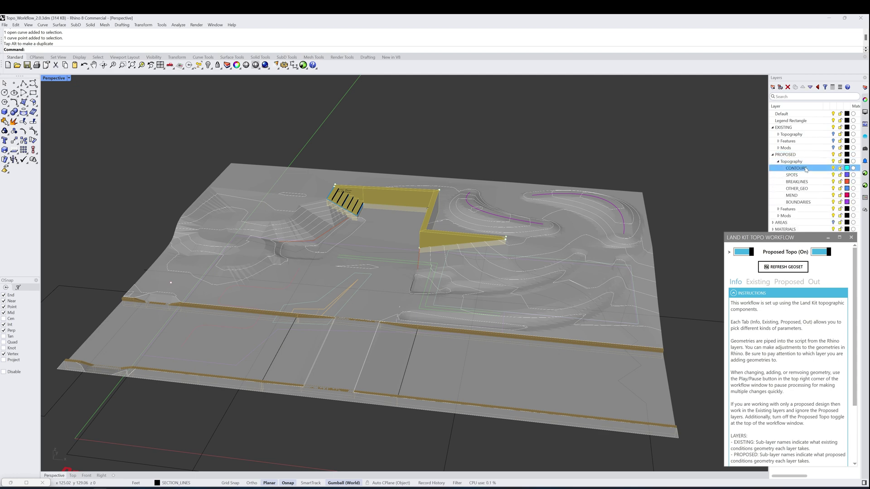
shift+click(797, 202)
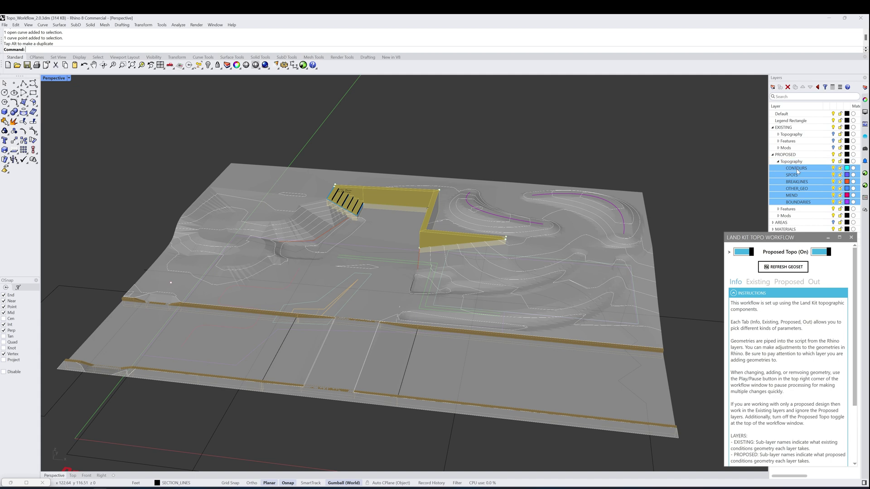
- Try moving a point of the breakline at the wall's front corner across the flat area towards the stairs
right_drag(658, 203, 721, 207)
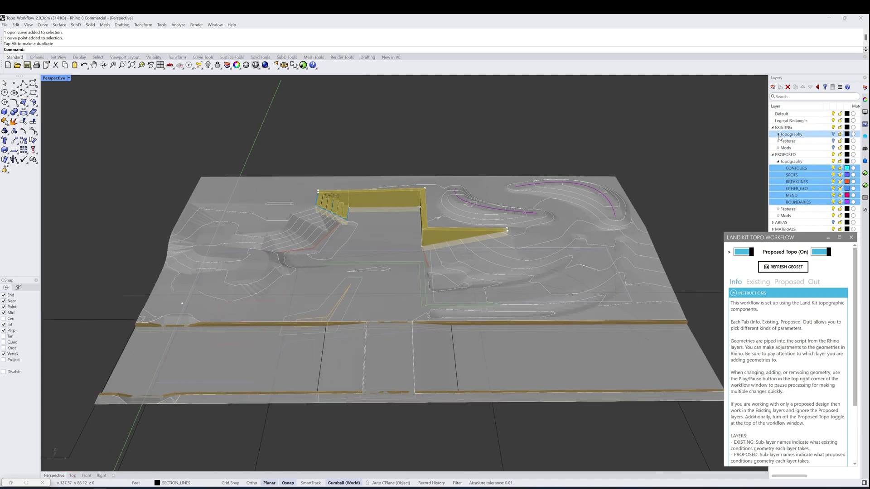
right_drag(488, 222, 504, 221)
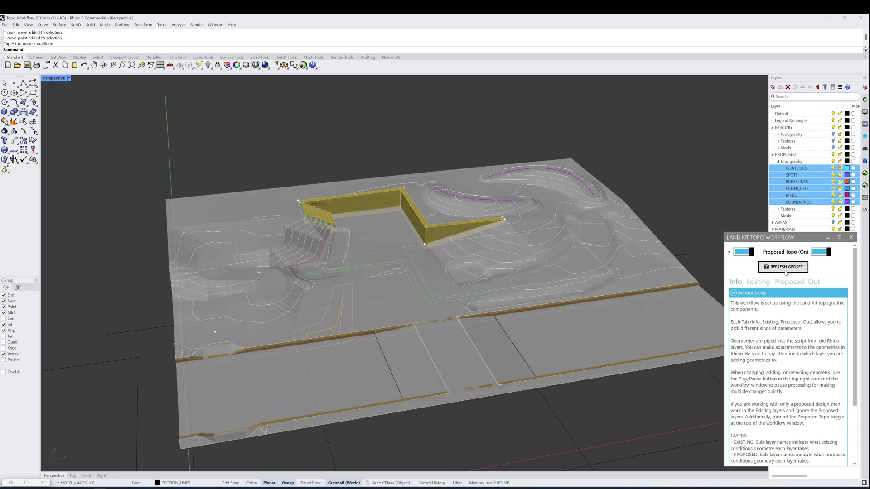
click(436, 259)
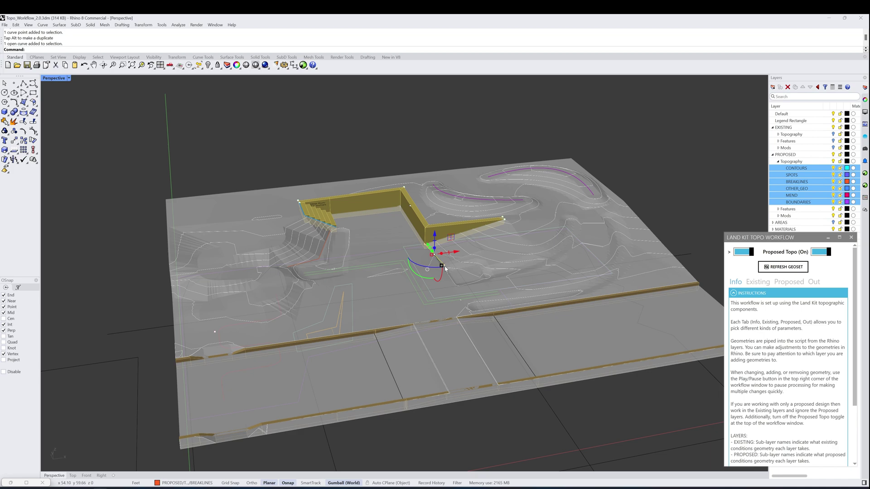
scroll(442, 265, up, 3)
drag(452, 267, 339, 229)
mouse_move(428, 276)
right_down()
mouse_move(472, 220)
mouse_move(476, 299)
mouse_move(448, 260)
mouse_move(431, 268)
right_up()
key(Escape)
key(Escape)
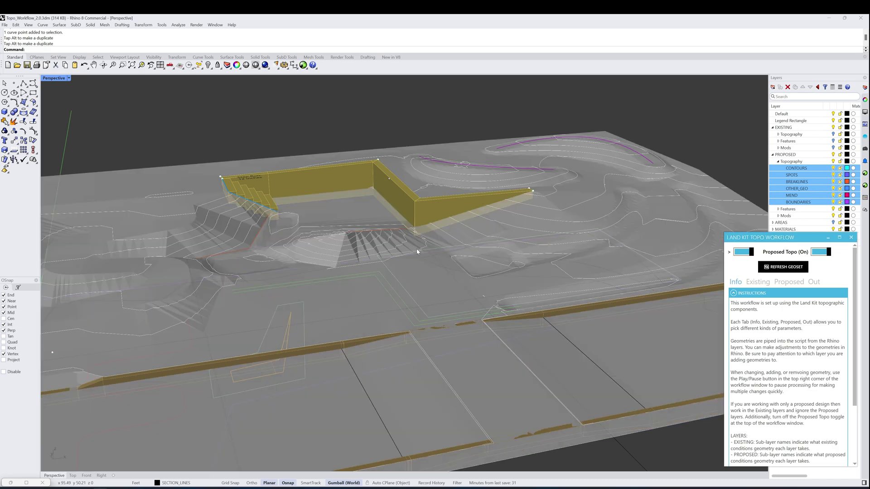
right_drag(417, 252, 404, 267)
shift+right_drag(362, 296, 390, 267)
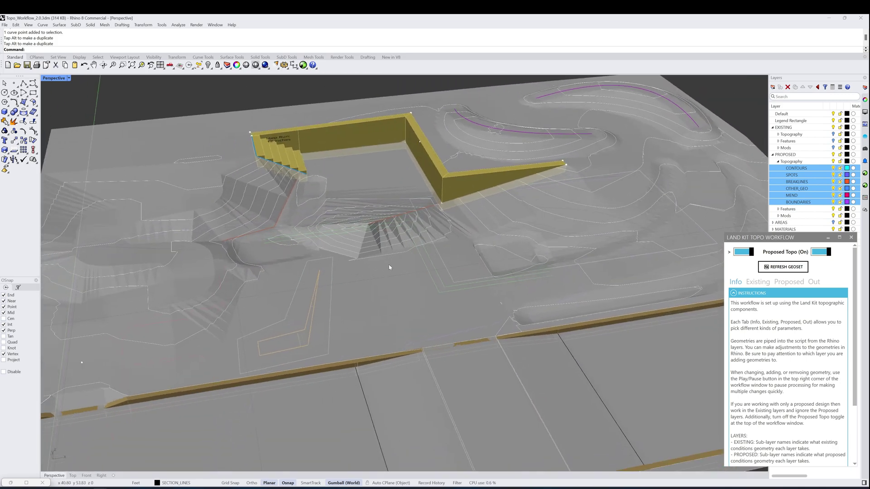
- Undo the last two gumball moves, including the breakline edit, and clear the selection
key(ctrl+z)
key(ctrl+z)
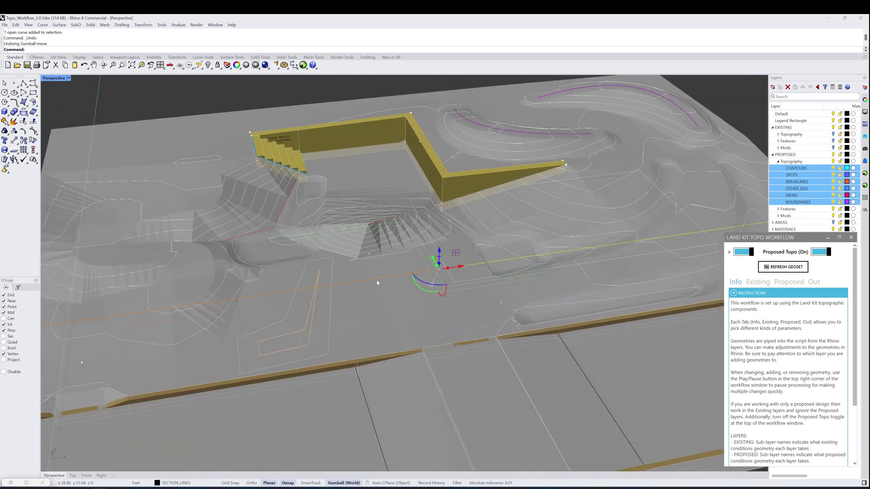
click(380, 299)
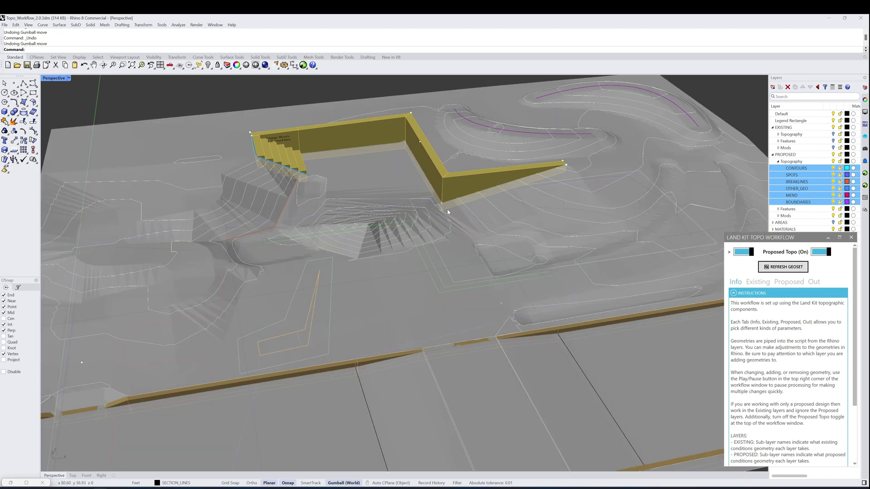
right_drag(521, 242, 435, 228)
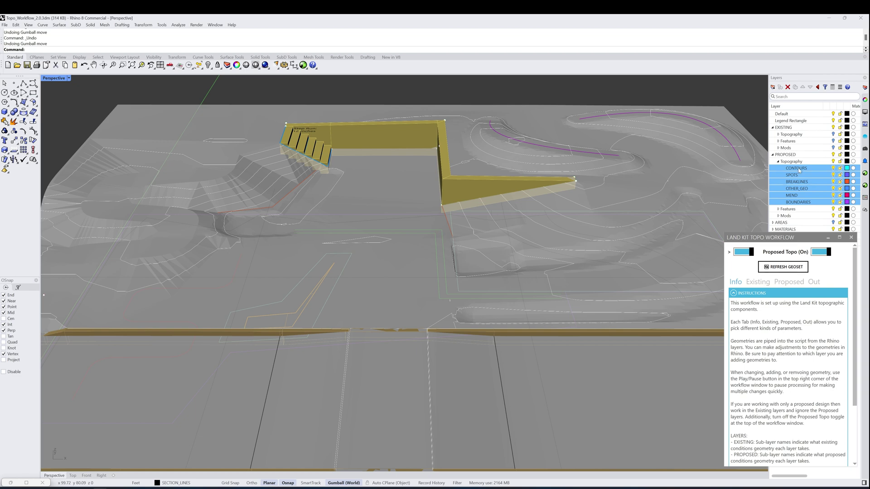
scroll(427, 205, down, 3)
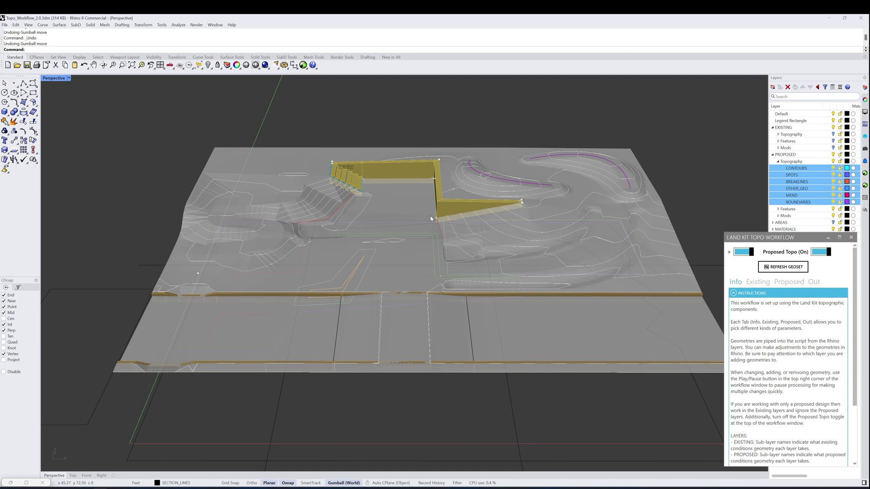
- Review the sublayers inside the proposed Features and Mods groups, leaving the proposed sublayer groups collapsed
click(778, 161)
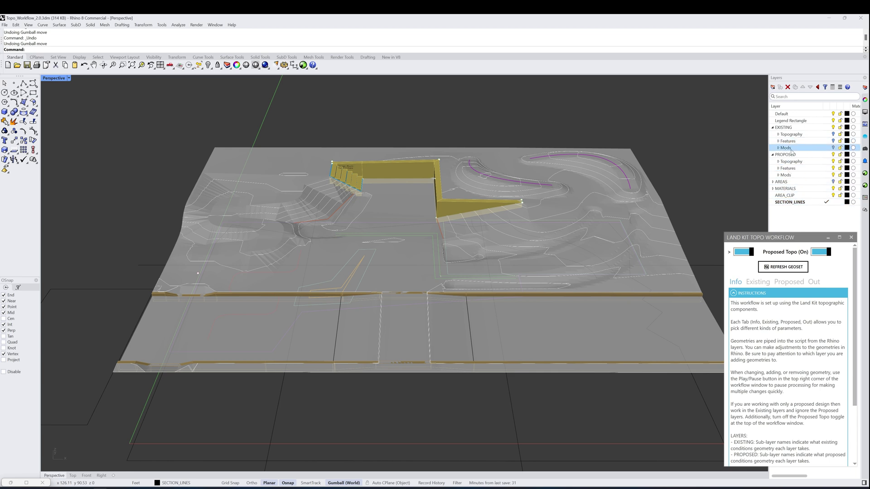
click(777, 168)
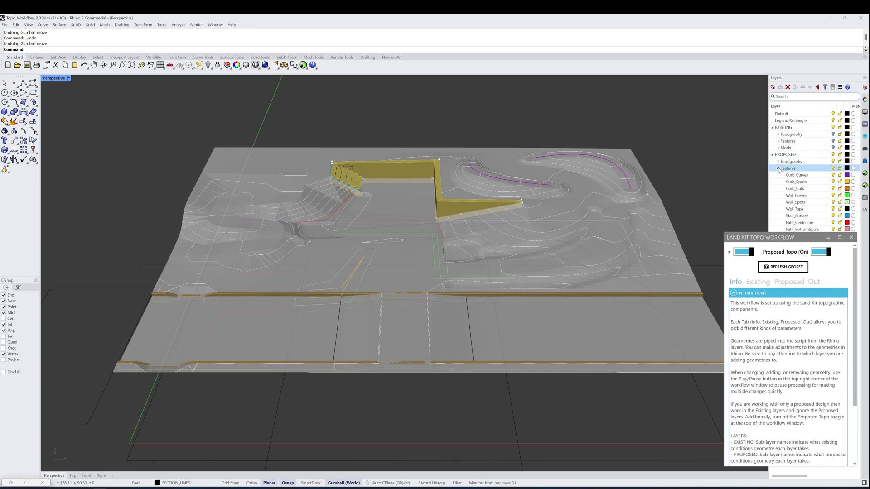
click(778, 169)
click(778, 175)
click(779, 176)
- Lower the off-curve control point of the outer purple grade curve, and raise the whole curve vertically
right_drag(543, 184, 612, 233)
click(611, 233)
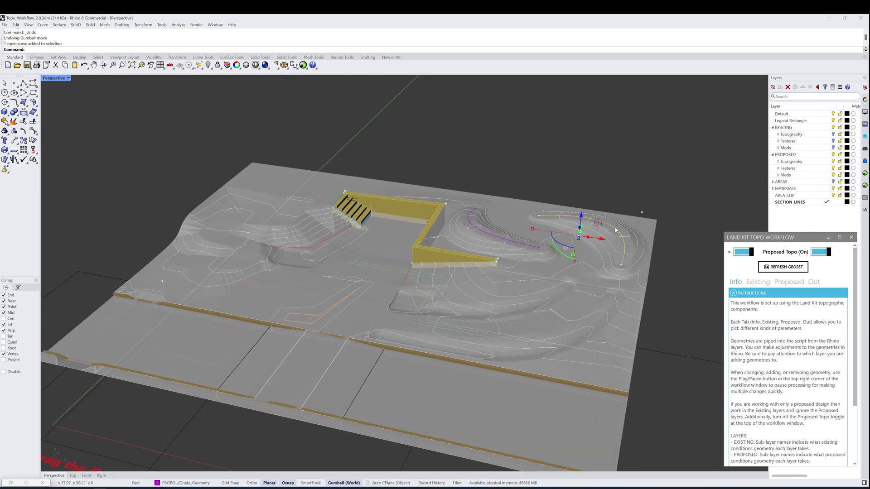
click(641, 211)
drag(646, 194, 646, 222)
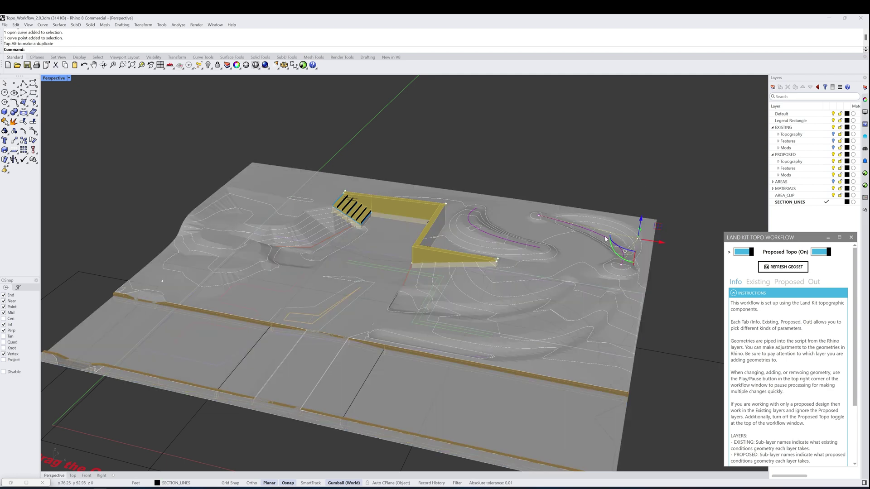
right_drag(561, 229, 621, 228)
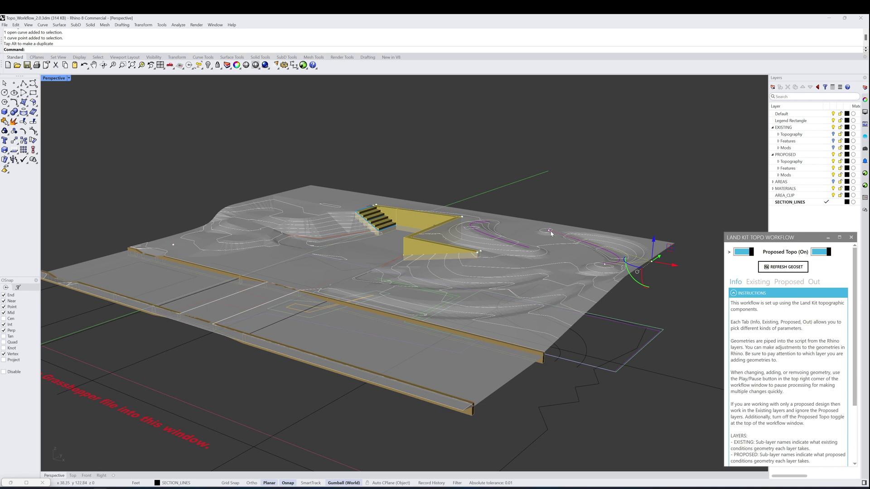
drag(614, 256, 578, 234)
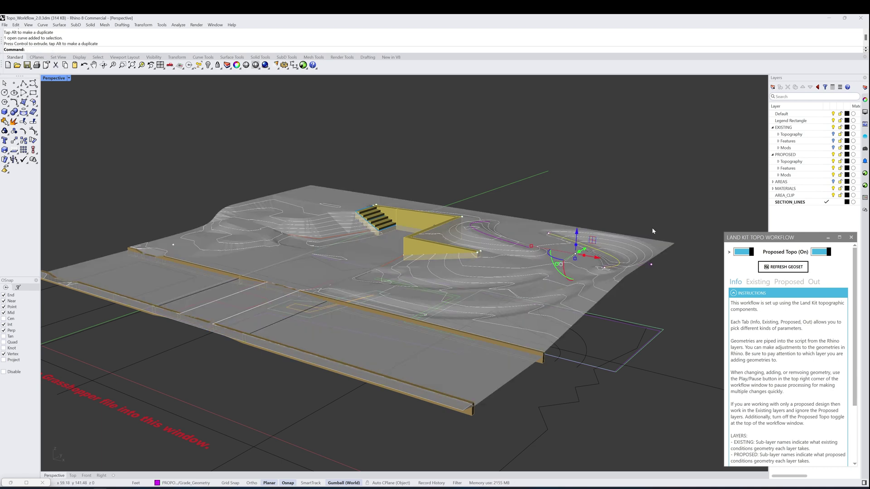
- Select all objects on the proposed Grade_Geometry sublayer to identify its curves in the model, and clear the selection
click(654, 221)
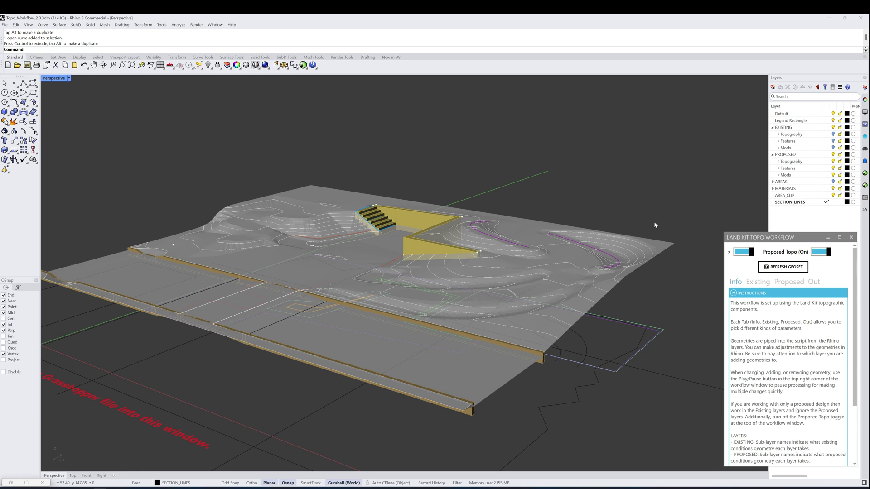
click(778, 175)
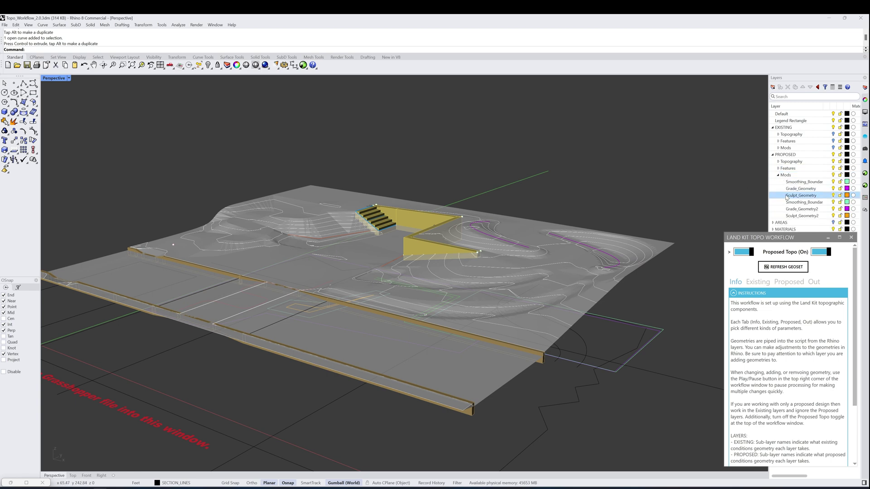
right_click(814, 189)
click(821, 202)
right_drag(612, 209, 581, 223)
click(582, 221)
right_drag(632, 232, 656, 248)
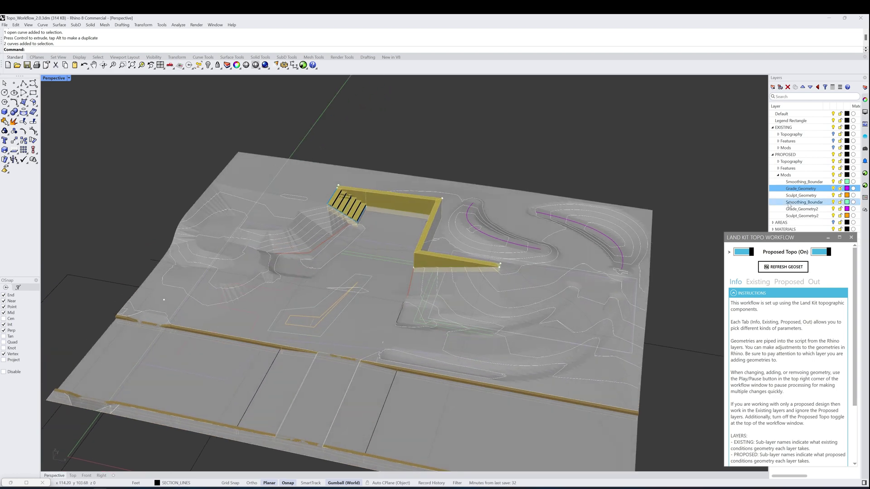
right_drag(610, 244, 606, 242)
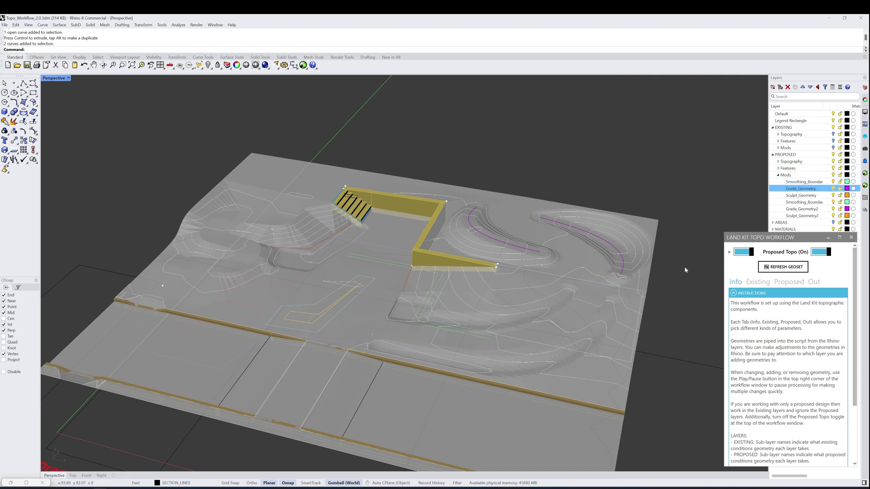
mouse_move(630, 240)
right_down()
mouse_move(628, 255)
mouse_move(644, 252)
mouse_move(616, 233)
right_up()
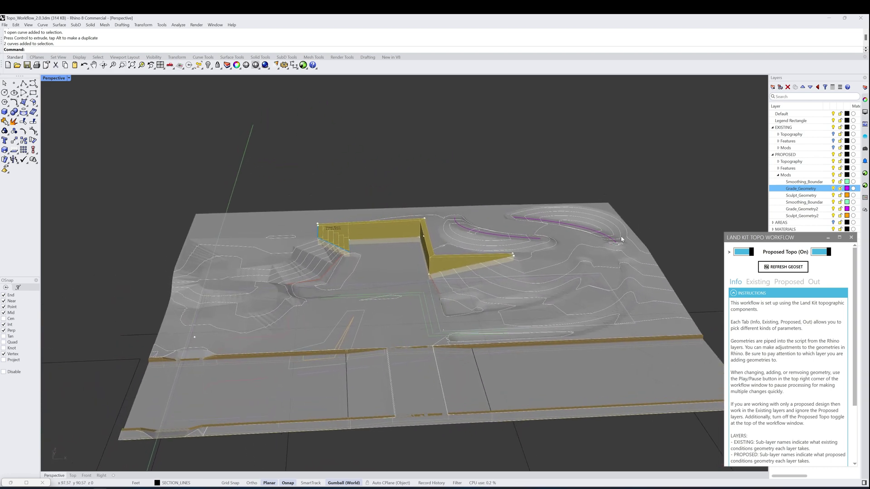
- Collapse the proposed Mods group and review the proposed Features sublayers against the curbs, walls and stairs in the model
click(778, 175)
click(778, 168)
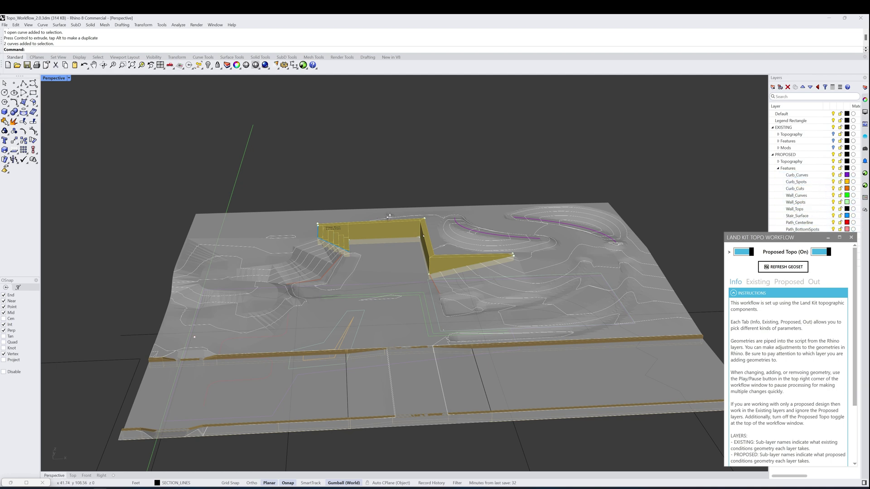
right_drag(390, 218, 415, 219)
right_drag(442, 253, 507, 266)
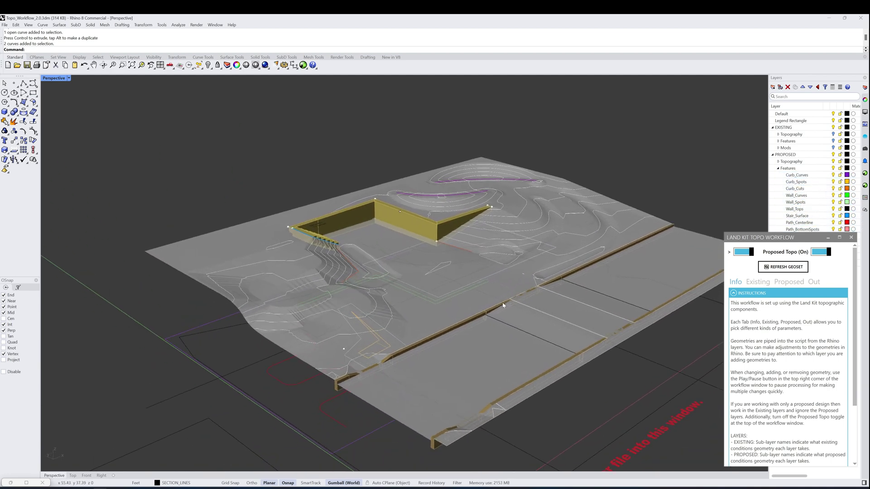
right_drag(572, 269, 527, 296)
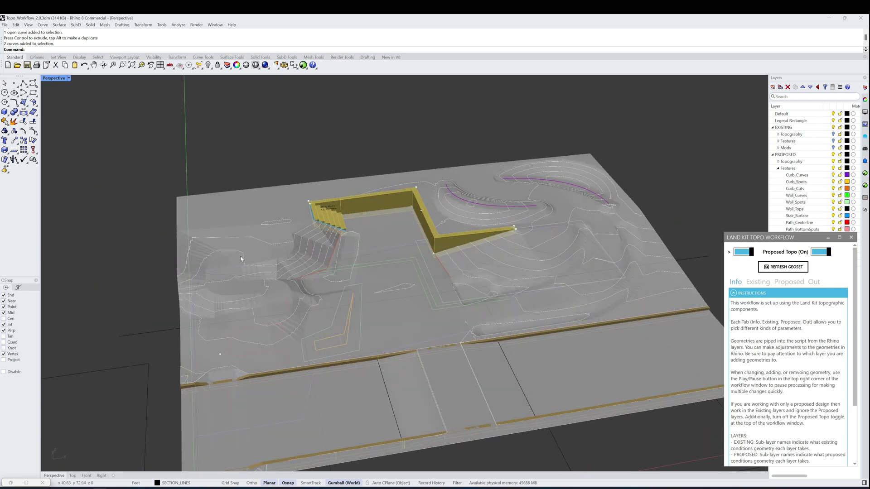
right_drag(393, 280, 414, 291)
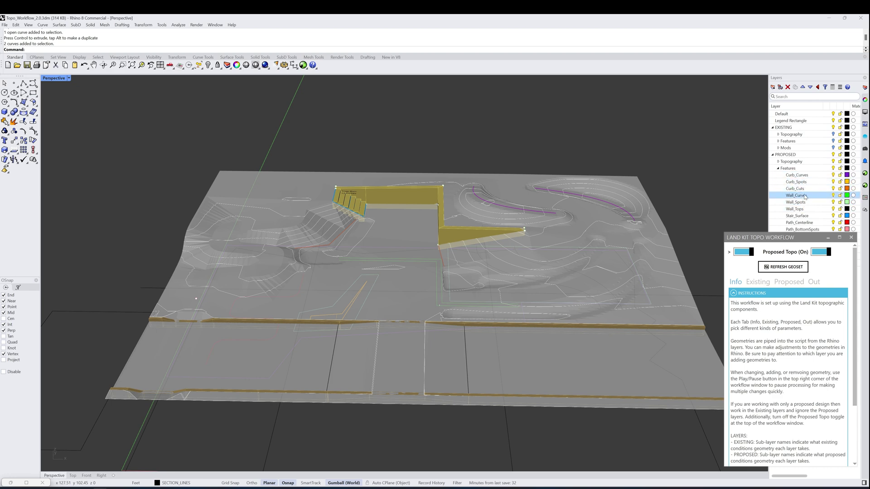
- Lower the wall spot point at the wall's back corner beside the berm, raise it slightly, and collapse the proposed Features group
right_drag(497, 217, 471, 251)
click(468, 250)
drag(469, 235, 468, 245)
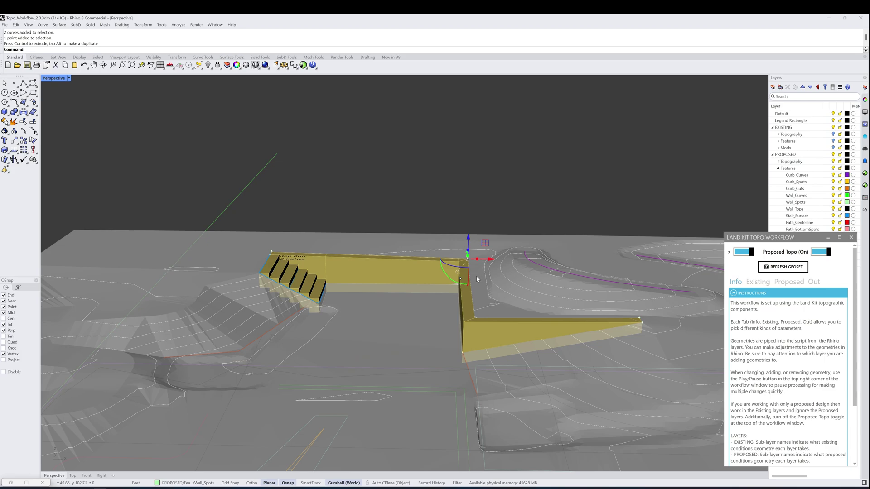
right_drag(477, 279, 475, 246)
drag(475, 245, 475, 241)
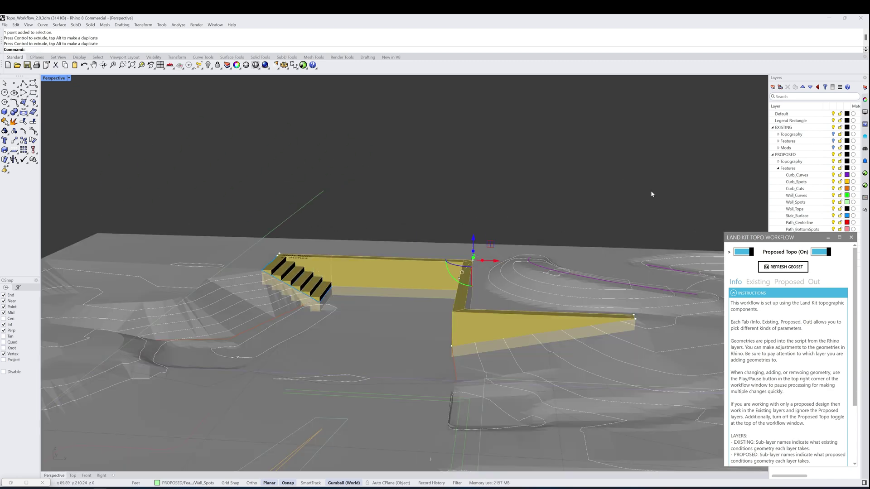
click(778, 168)
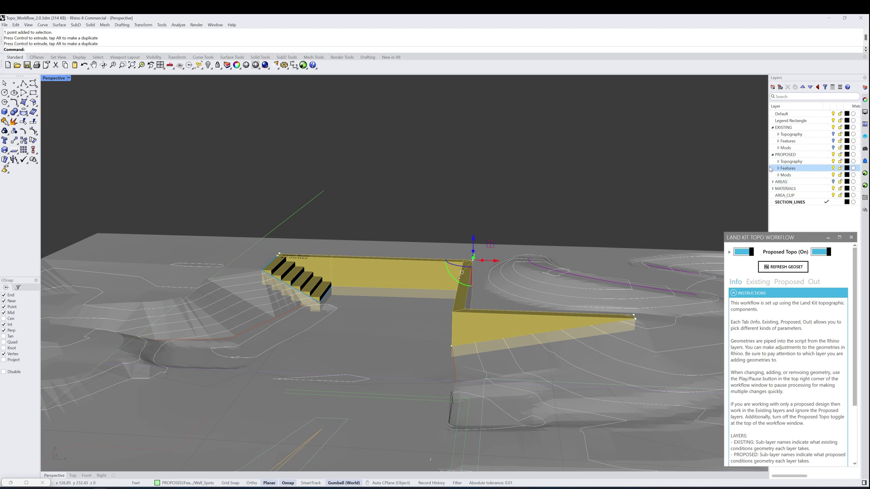
- Select the purple grade curve nearest the wall and examine how the terrain is graded around it
scroll(578, 226, down, 5)
scroll(538, 239, up, 6)
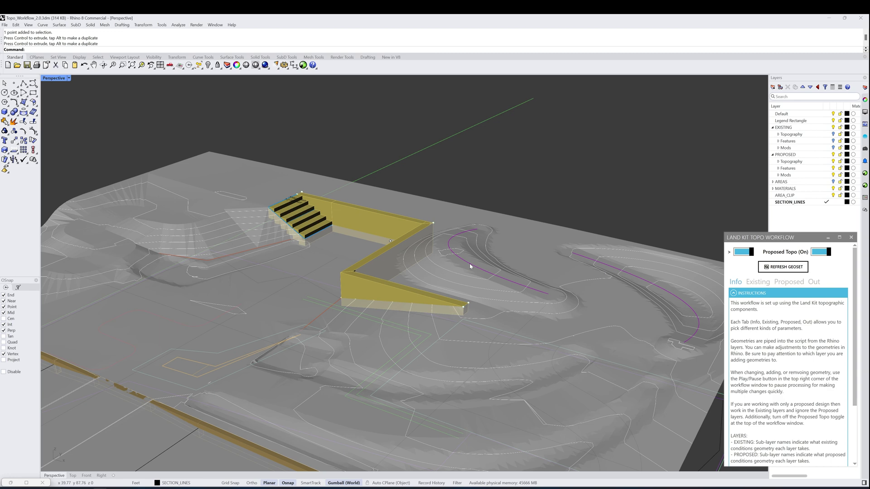
click(470, 264)
mouse_move(560, 299)
right_down()
mouse_move(570, 289)
mouse_move(568, 302)
right_up()
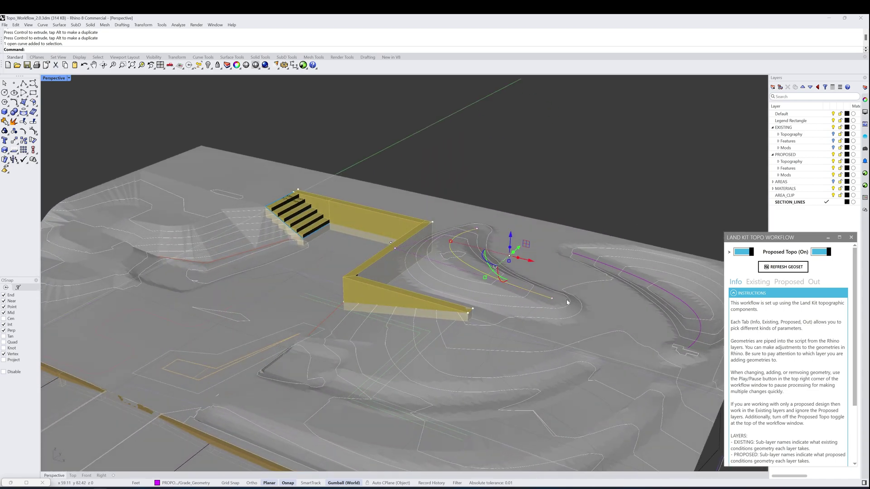
right_drag(418, 256, 456, 258)
shift+right_drag(540, 299, 471, 239)
right_drag(561, 257, 592, 259)
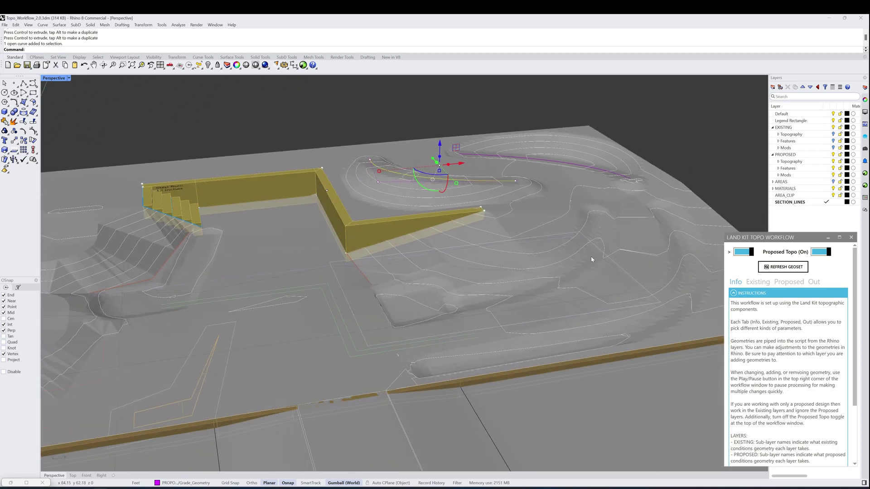
shift+right_drag(653, 261, 662, 231)
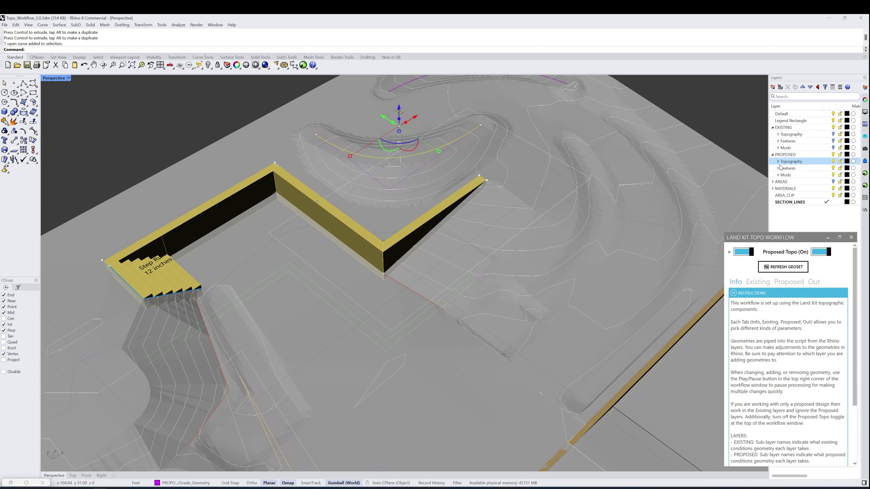
- Turn on the existing Features layer and inspect one of its points on the terrain
click(787, 141)
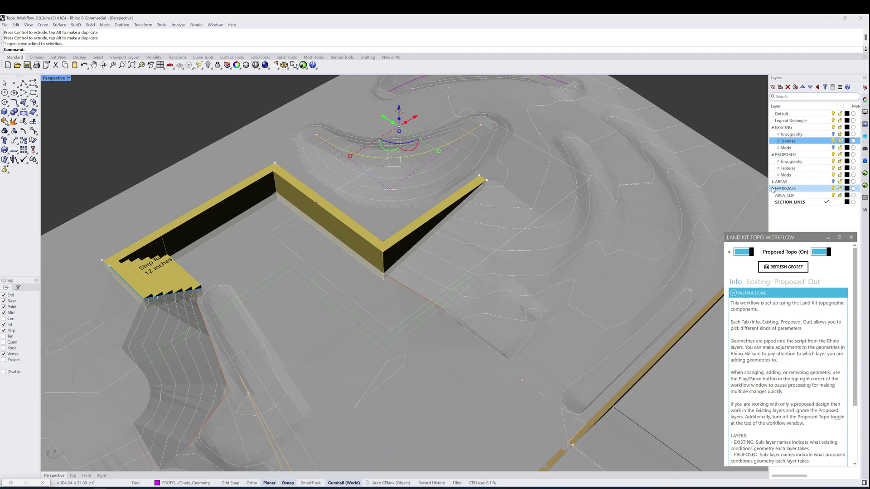
shift+right_drag(638, 288, 625, 227)
click(507, 305)
right_drag(588, 272, 625, 270)
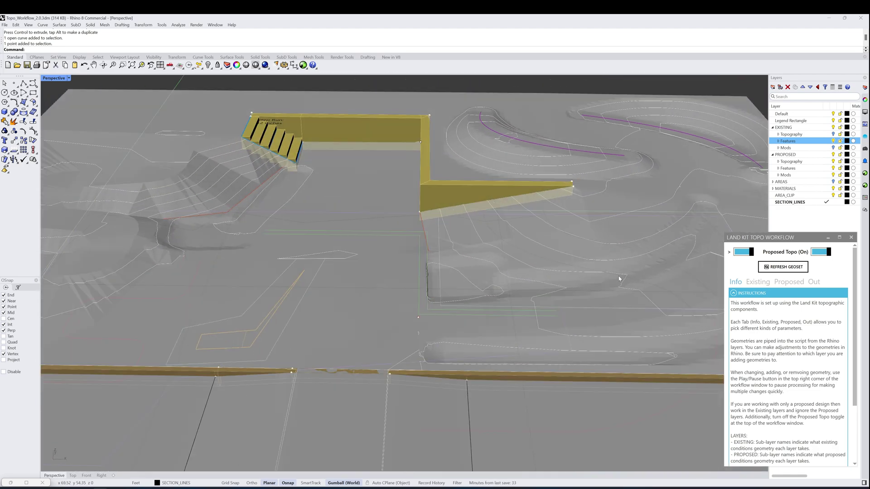
- Review the workflow's existing Features and Mods settings, and expand the existing path parameters
click(778, 239)
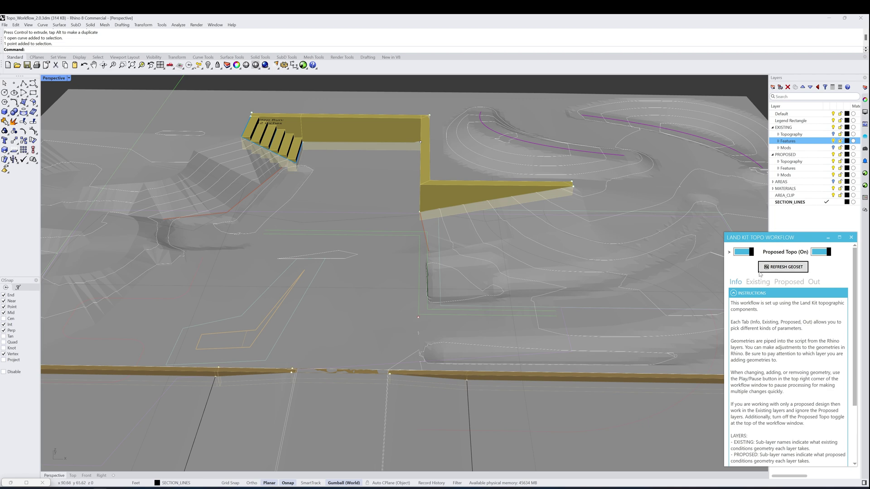
click(755, 284)
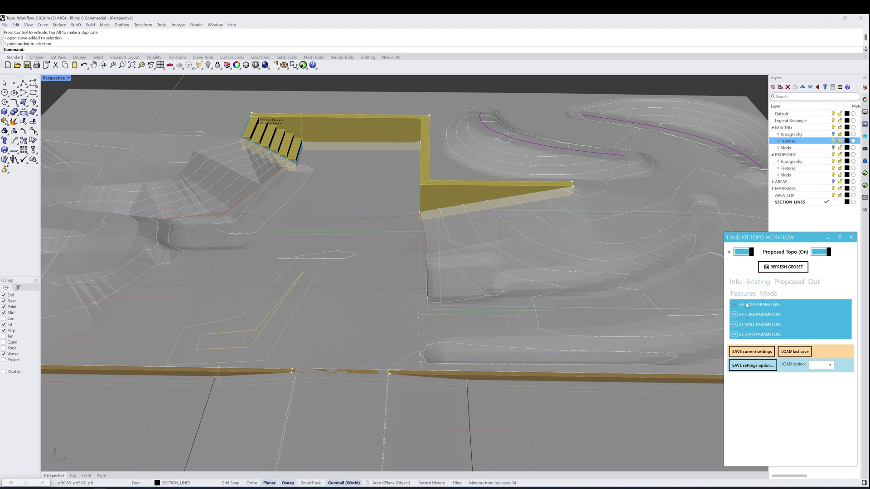
click(769, 294)
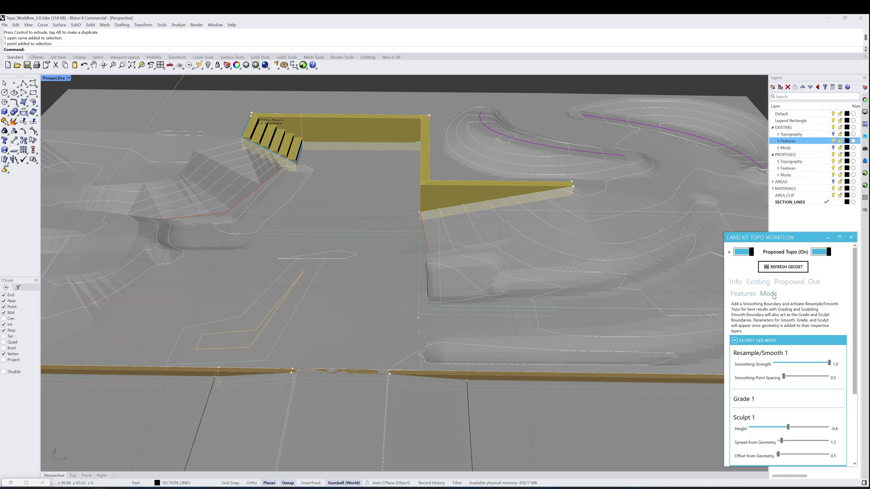
click(743, 293)
click(734, 305)
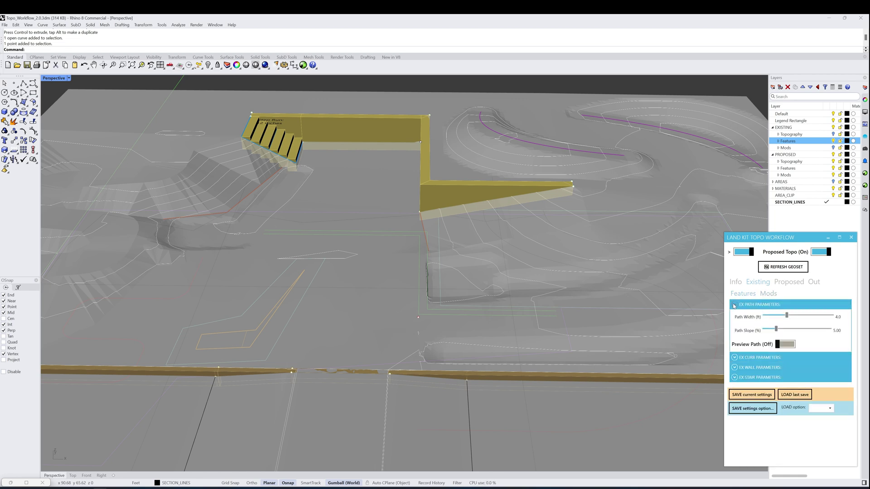
scroll(483, 238, down, 3)
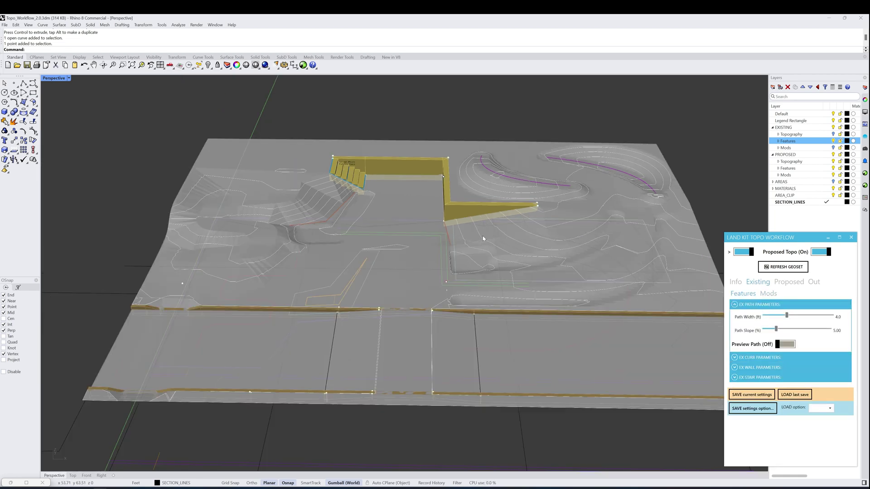
shift+right_drag(620, 251, 576, 254)
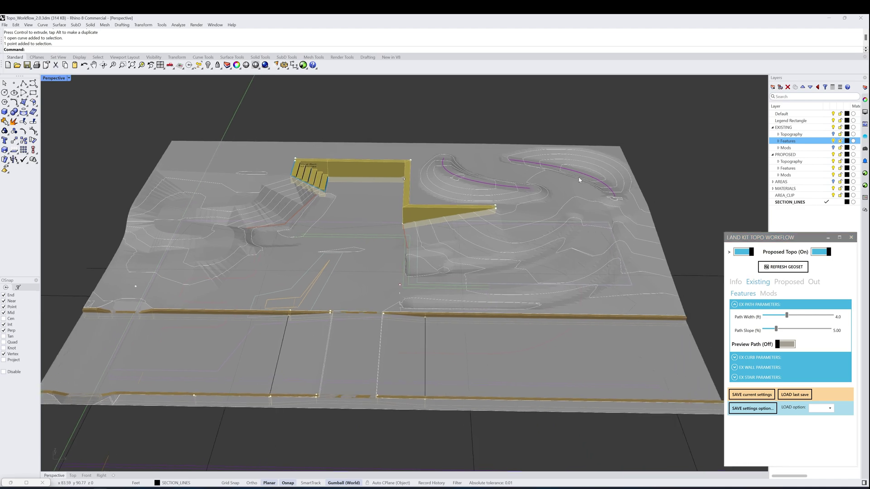
- Turn on the existing path preview, and select the path centerline curve below the terrain to compare it with the path
click(785, 344)
right_drag(643, 254, 595, 252)
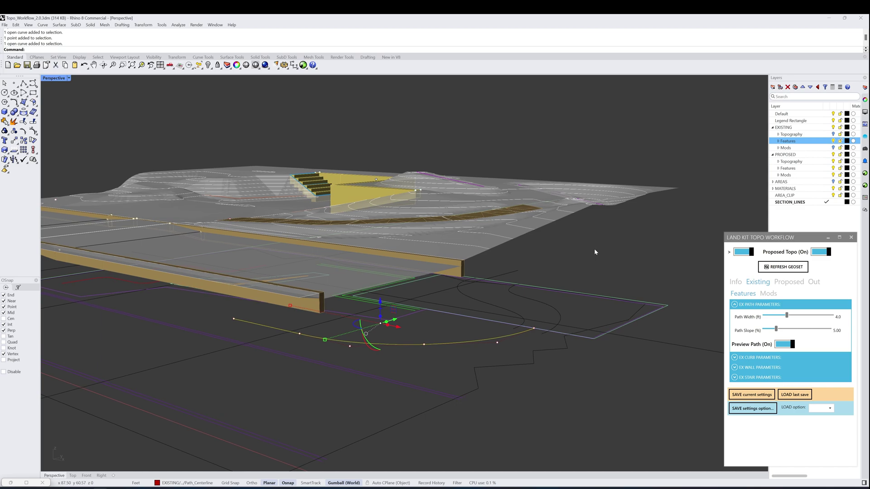
scroll(567, 204, up, 8)
right_drag(566, 204, 544, 212)
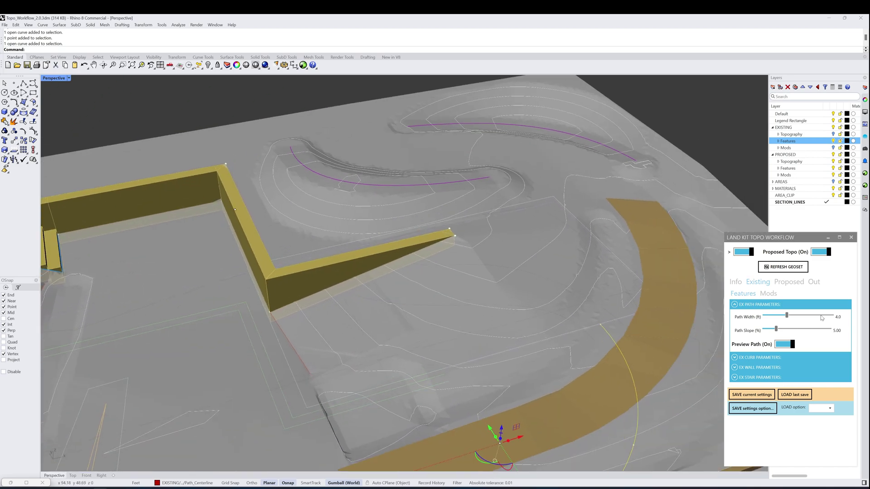
- Set the existing path slope to 8.33 percent and clear the selection
double_click(776, 329)
text(8)
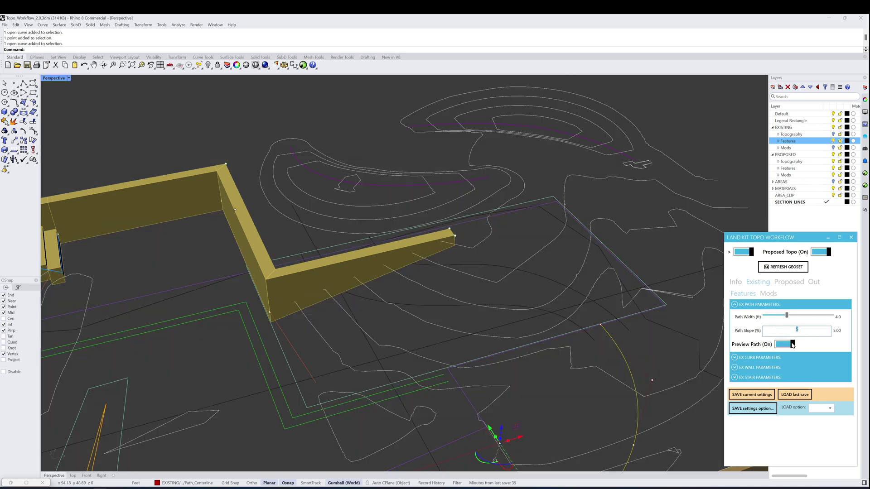
text(.33)
key(Return)
right_drag(626, 317, 629, 274)
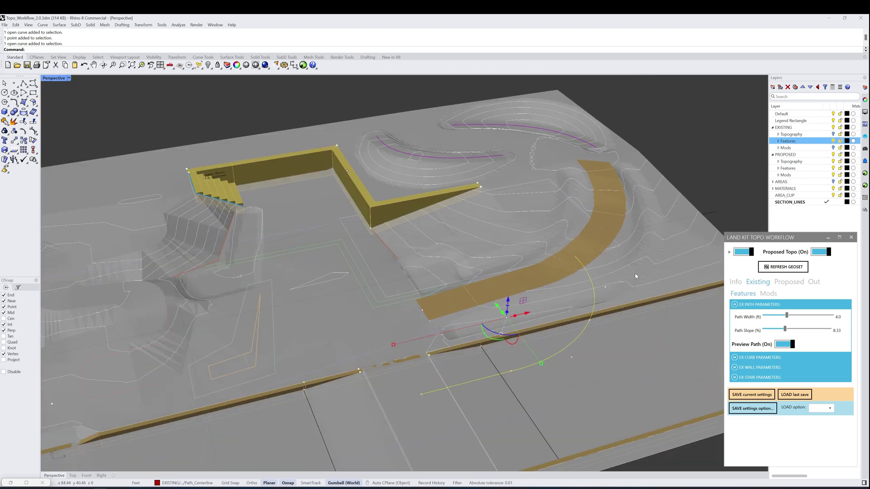
key(Escape)
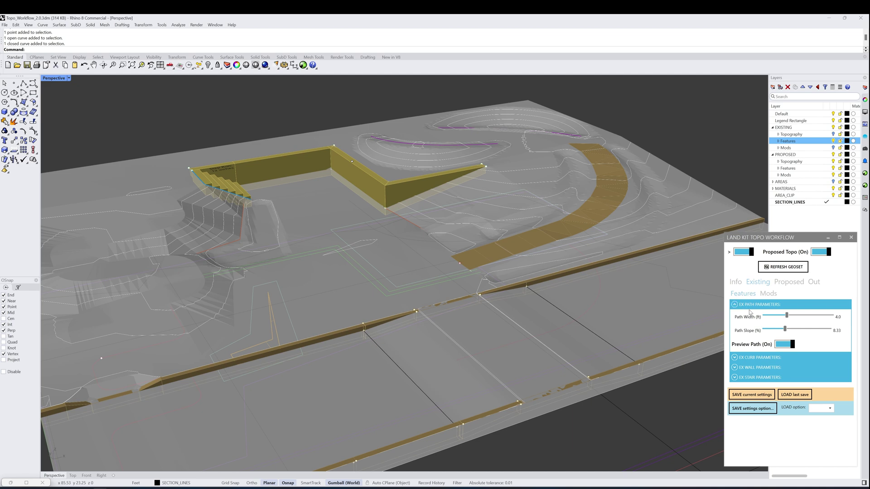
- Review the existing curb, wall and stair parameters, followed by the existing first-tier Mods settings
click(748, 358)
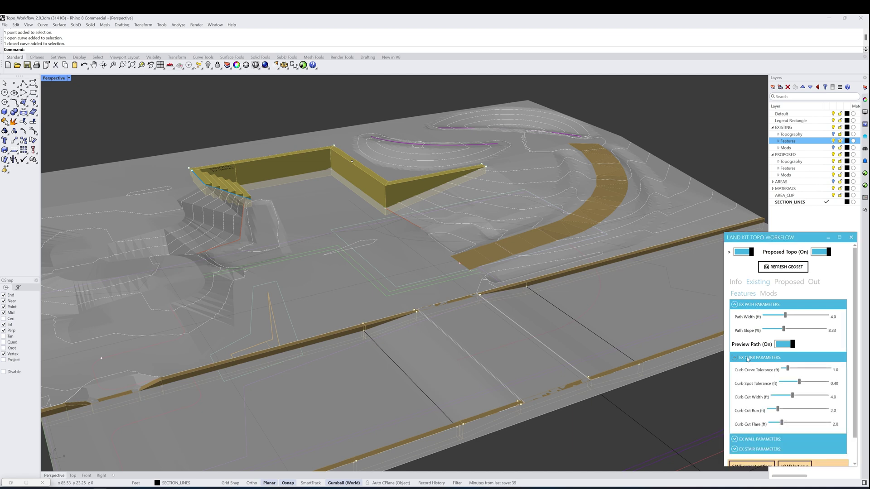
click(762, 439)
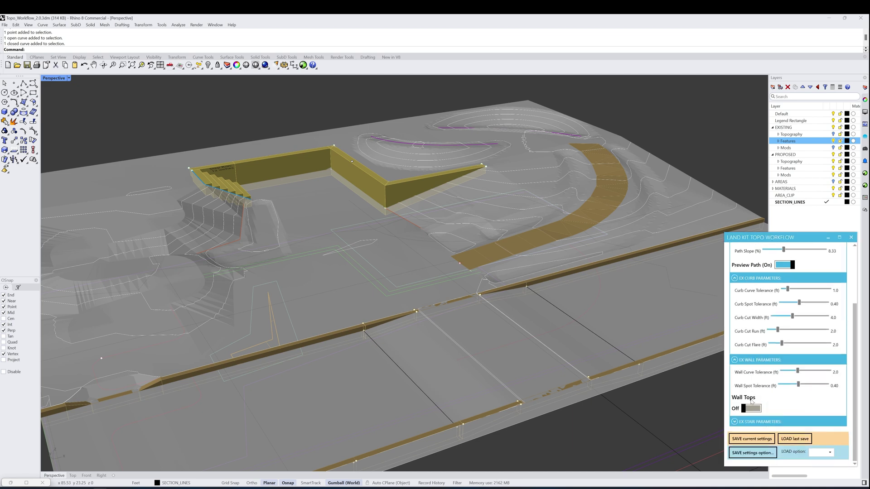
click(751, 423)
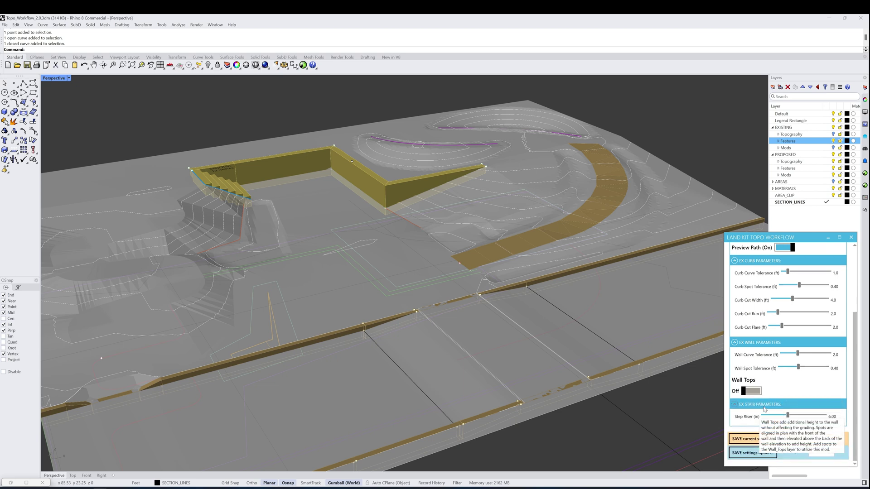
scroll(767, 413, up, 5)
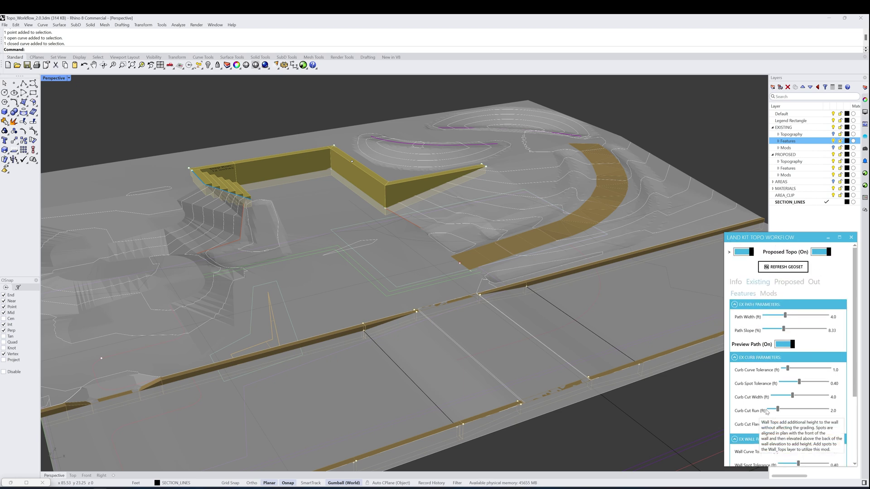
click(767, 294)
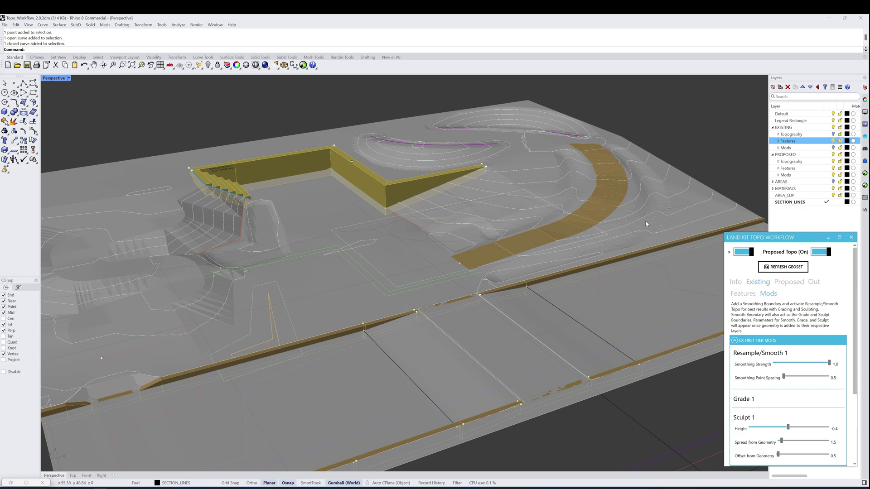
scroll(646, 224, down, 6)
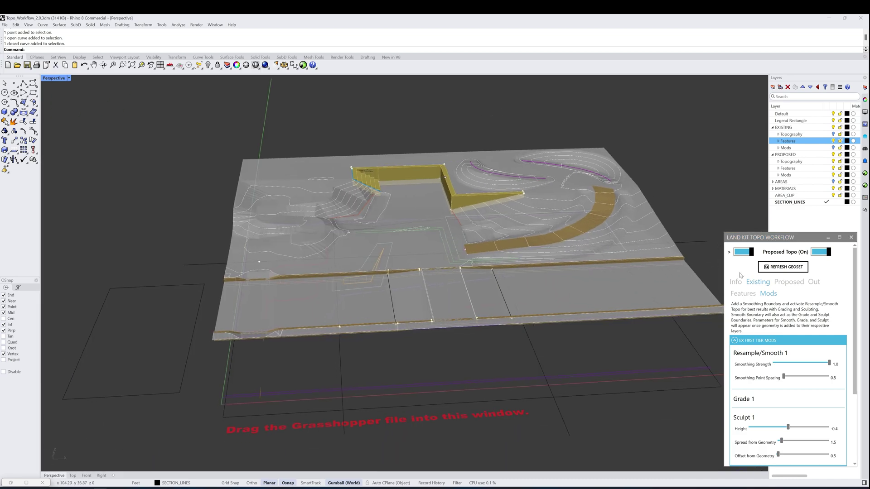
- Show the proposed feature settings and identify the two curves on the PROPOSED Mods Grade_Geometry layer by selecting them, then clear the selection
click(789, 282)
right_drag(679, 254, 605, 241)
click(589, 210)
shift+click(501, 205)
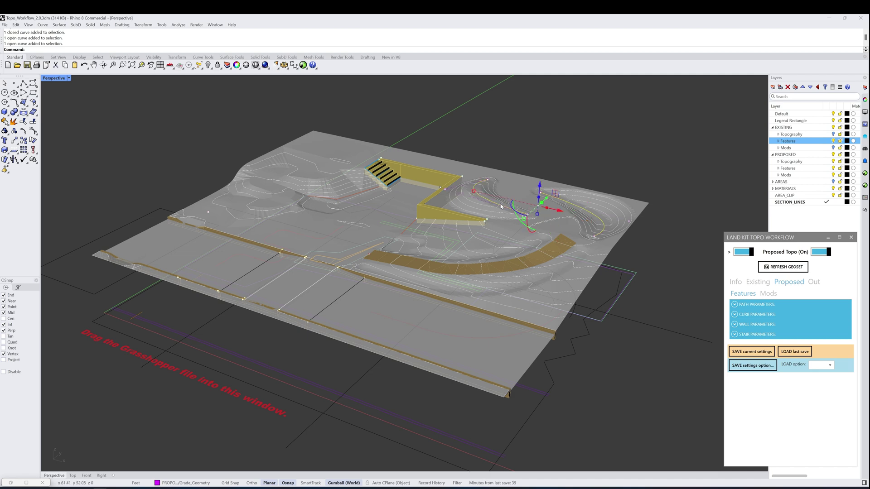
click(778, 175)
right_click(799, 189)
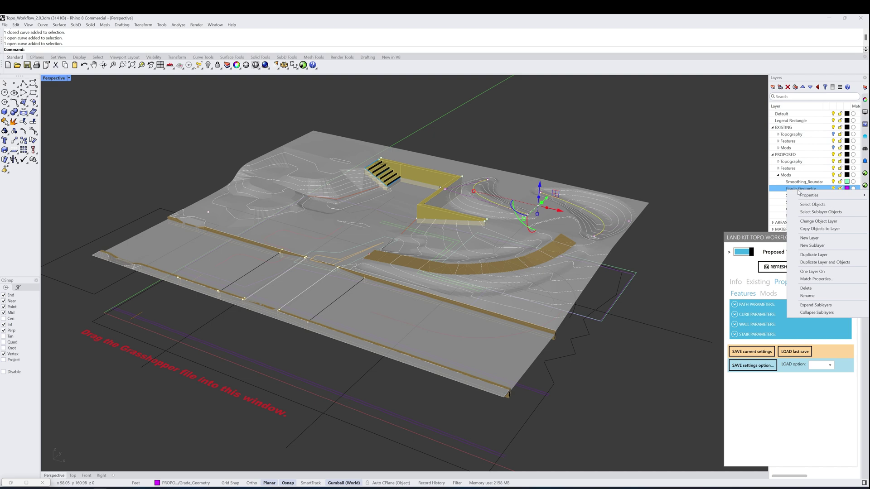
click(811, 205)
click(676, 190)
- Show the proposed first-tier Mods settings around Grade 1 and select all objects on the Grade_Geometry layer for comparison
click(772, 295)
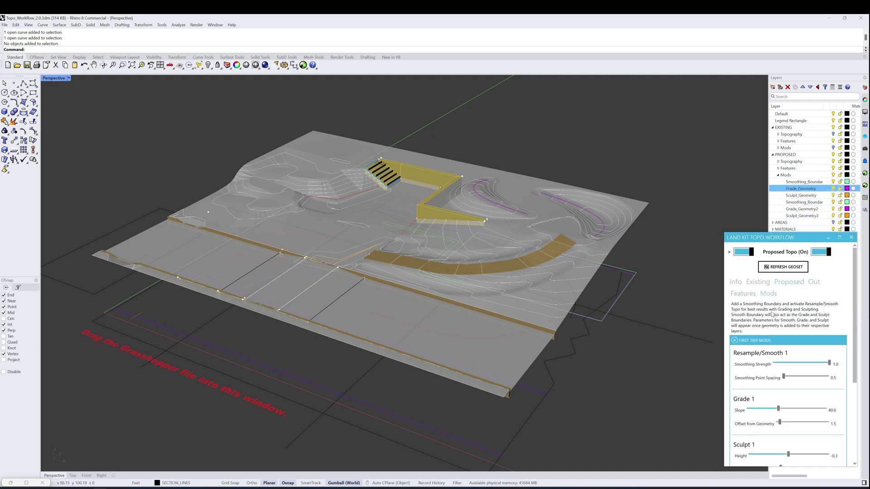
scroll(772, 313, down, 2)
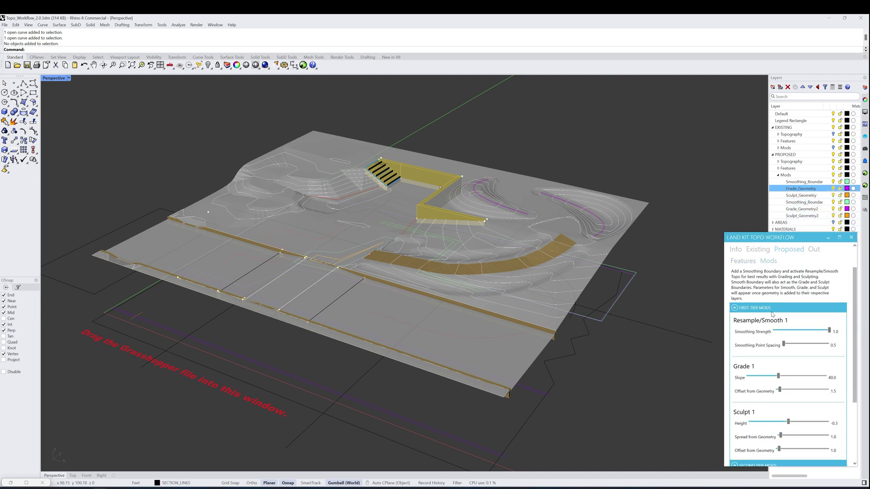
right_click(804, 191)
click(811, 261)
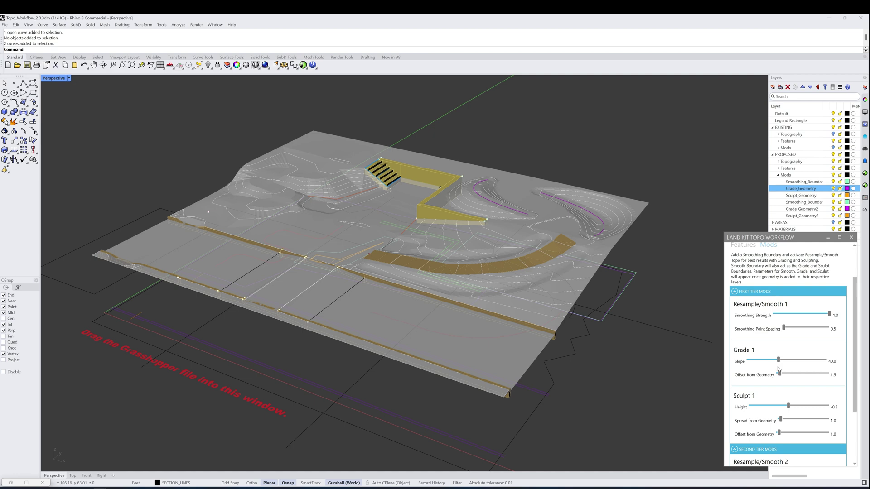
- Try a Grade 1 offset from geometry of 0.5, compare the mounds along the grade curves, and restore the offset to 1.5
right_drag(614, 266, 551, 262)
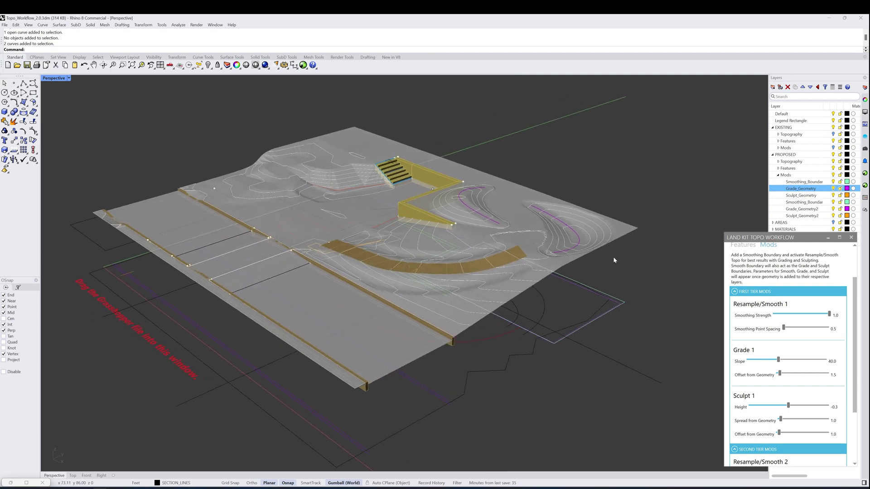
double_click(780, 375)
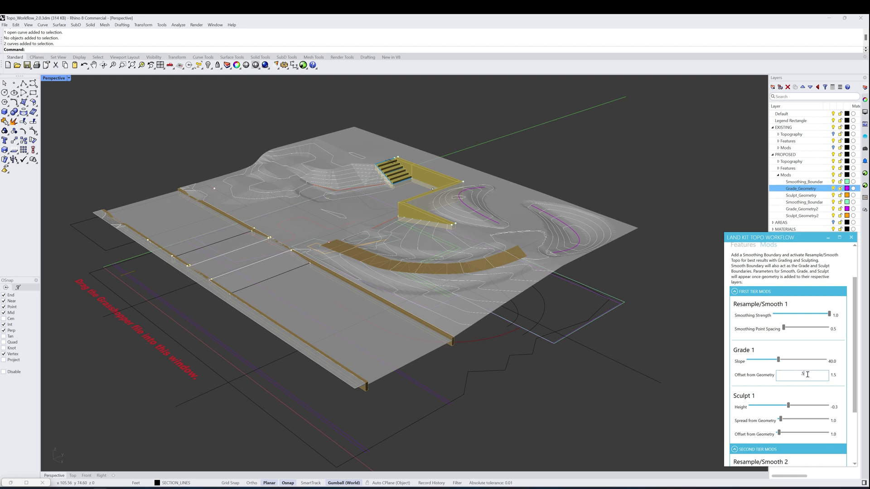
key(Return)
scroll(471, 272, up, 5)
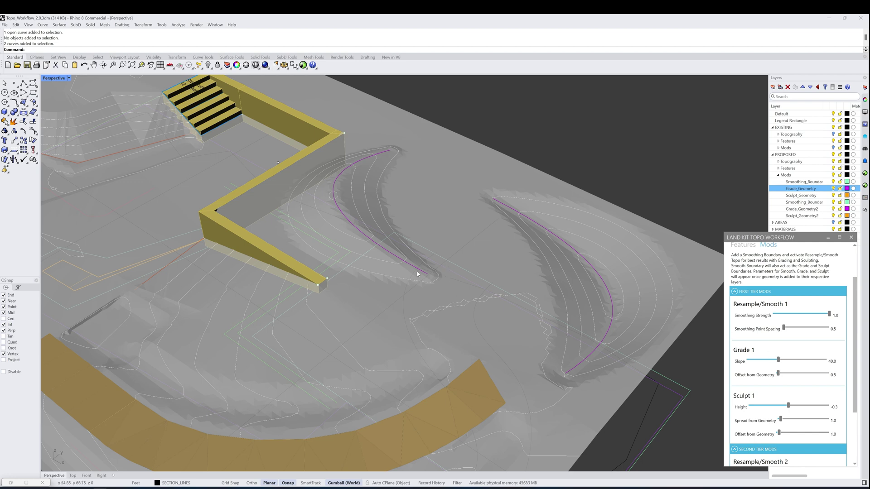
double_click(779, 375)
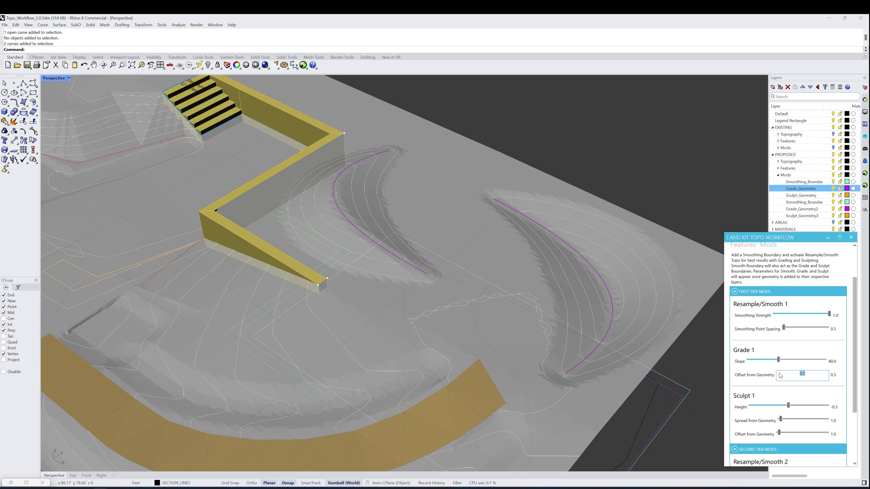
text(1.)
key(Return)
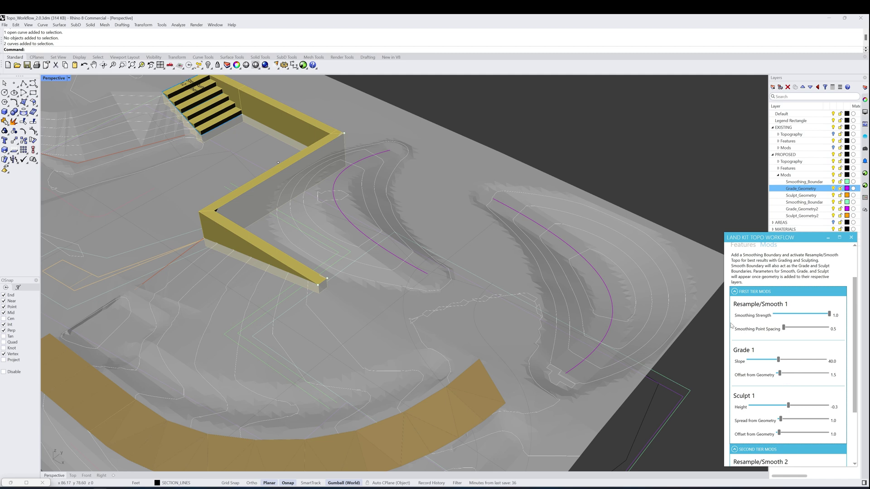
- Raise the middle control point of the outer grade curve near the terrain edge, raise the whole curve slightly, and clear the selection
click(384, 249)
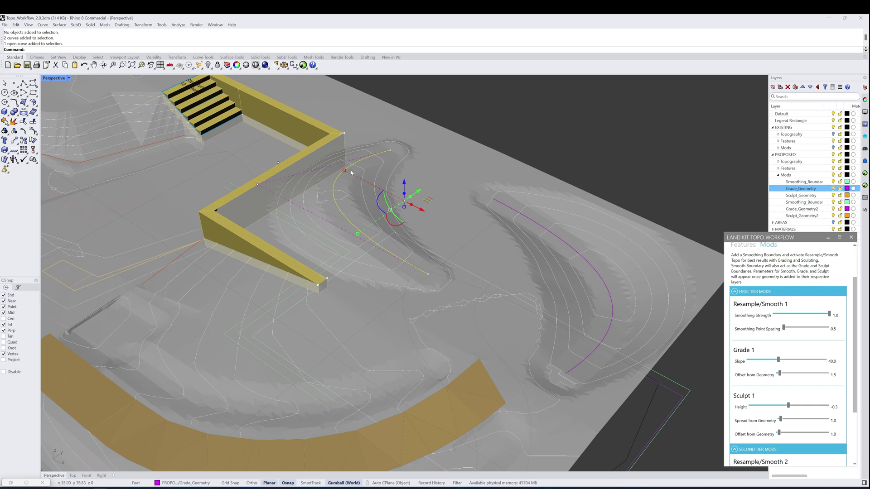
right_drag(498, 246, 493, 228)
click(595, 200)
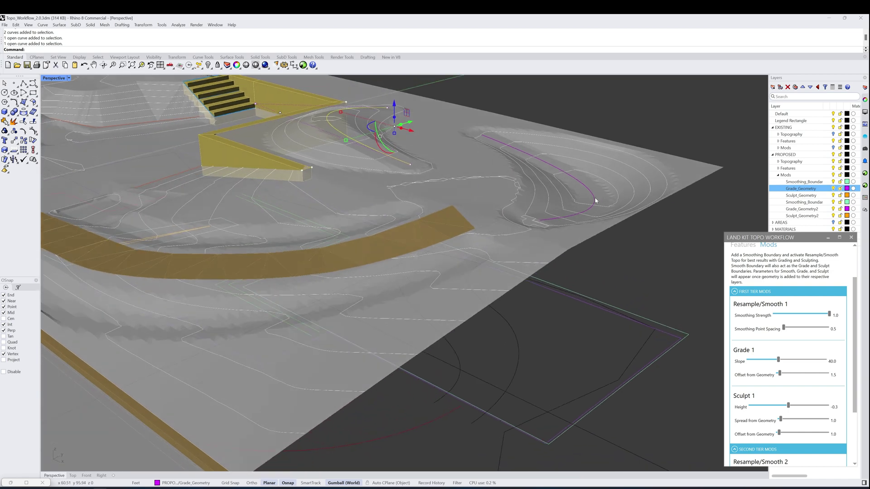
drag(676, 201, 663, 112)
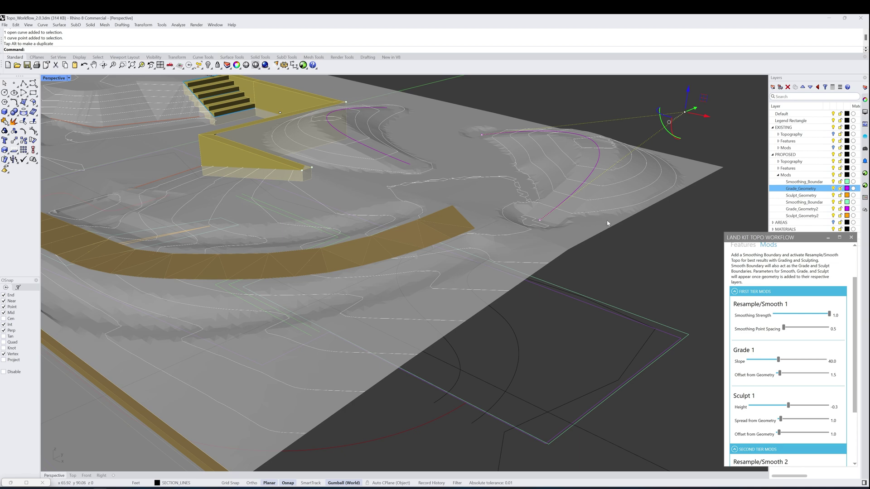
click(543, 217)
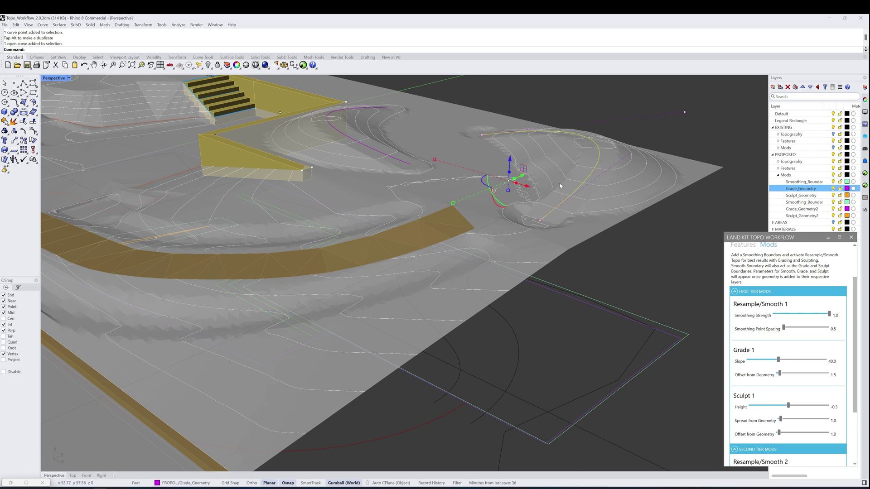
drag(511, 162, 511, 156)
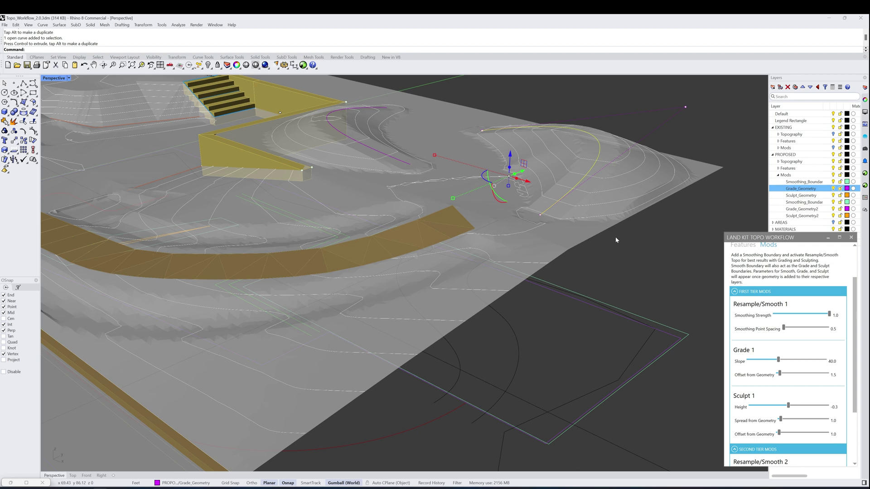
click(616, 238)
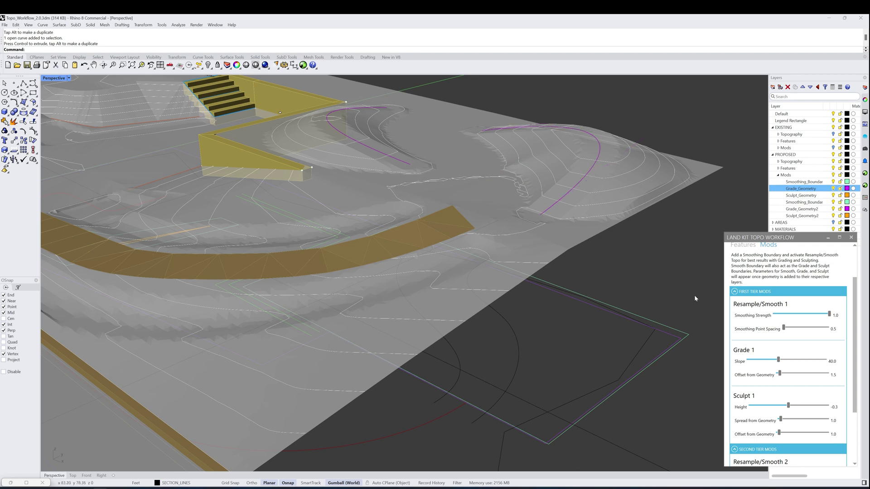
- Set the Grade 1 slope to 90 and inspect the steeper sides of both mounds
double_click(782, 361)
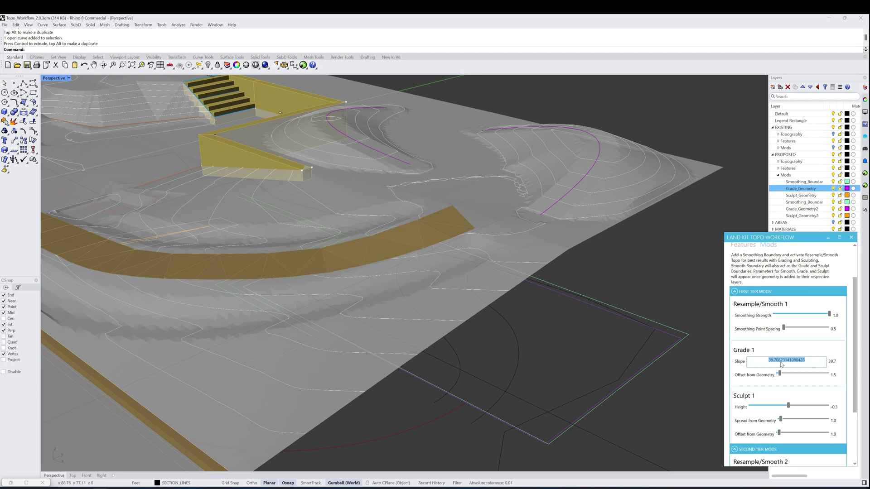
text(90)
key(Return)
scroll(430, 180, up, 4)
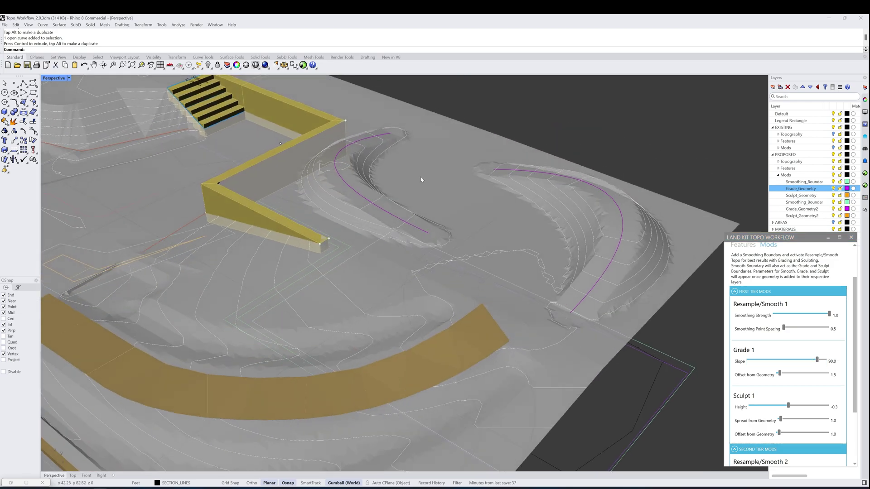
scroll(576, 216, up, 4)
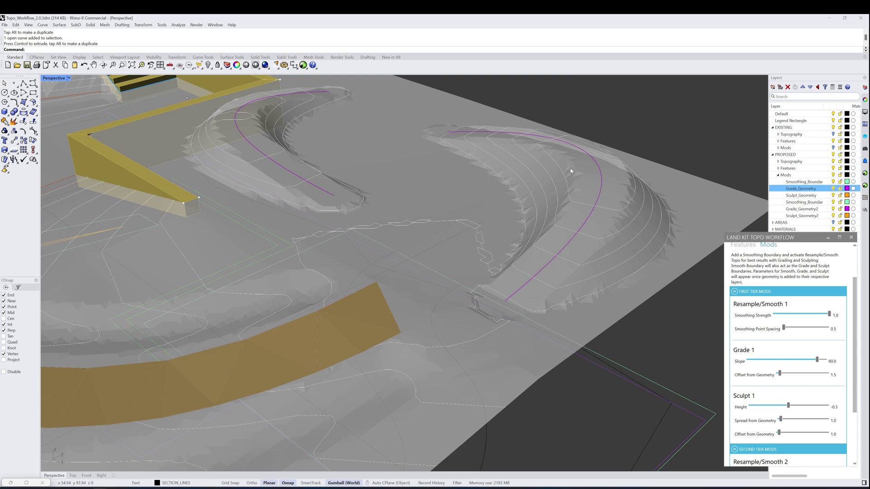
scroll(554, 184, down, 8)
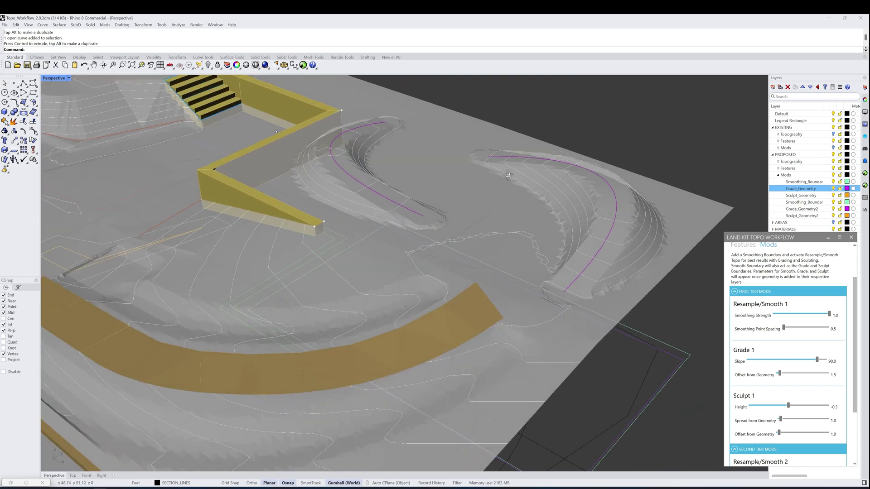
- Reshape the grade curve beside the wall by moving its middle control point toward the wall's low end
click(348, 171)
click(273, 160)
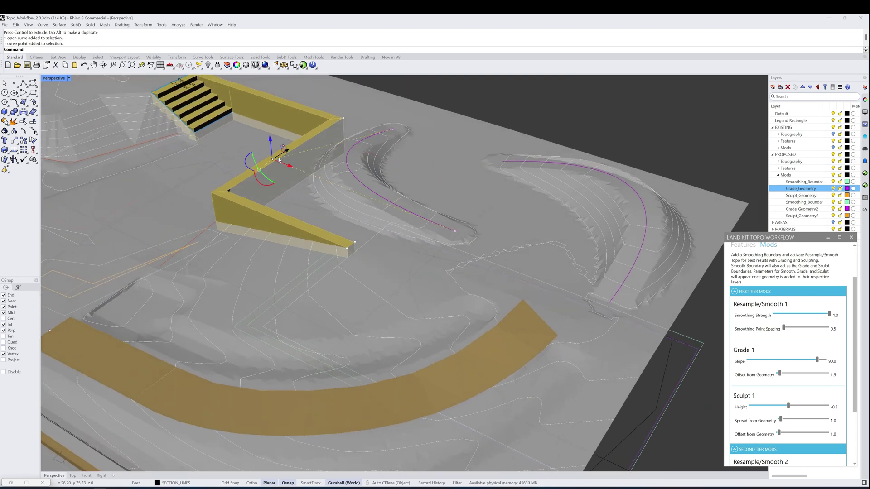
drag(271, 146, 295, 205)
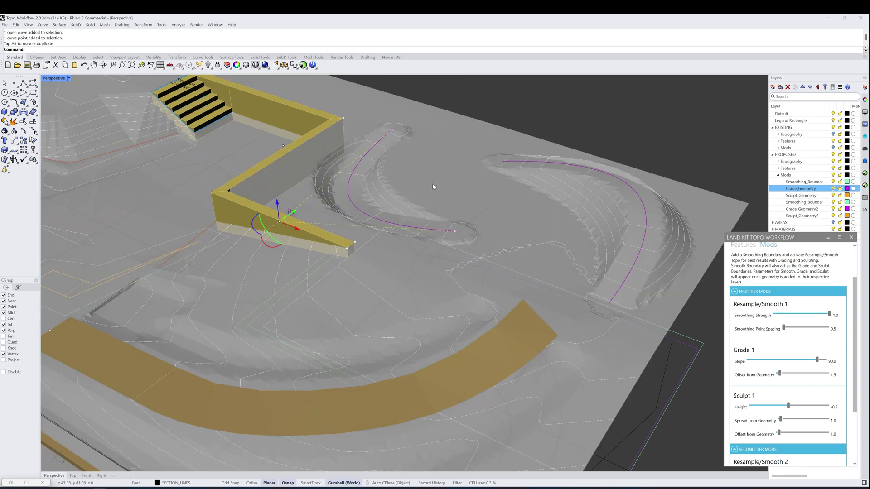
right_drag(431, 187, 474, 176)
scroll(463, 183, down, 5)
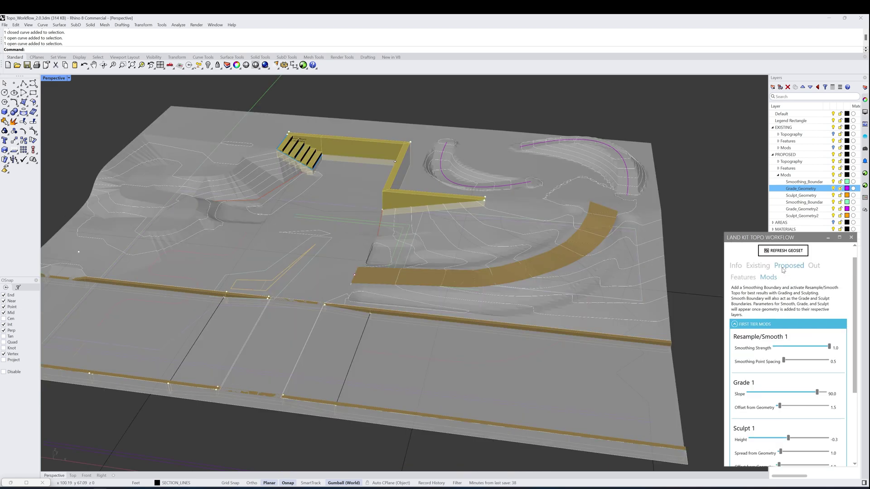
- Review the proposed Features and Mods settings, and show the Out settings for baking, site size and topo analysis previews
click(755, 278)
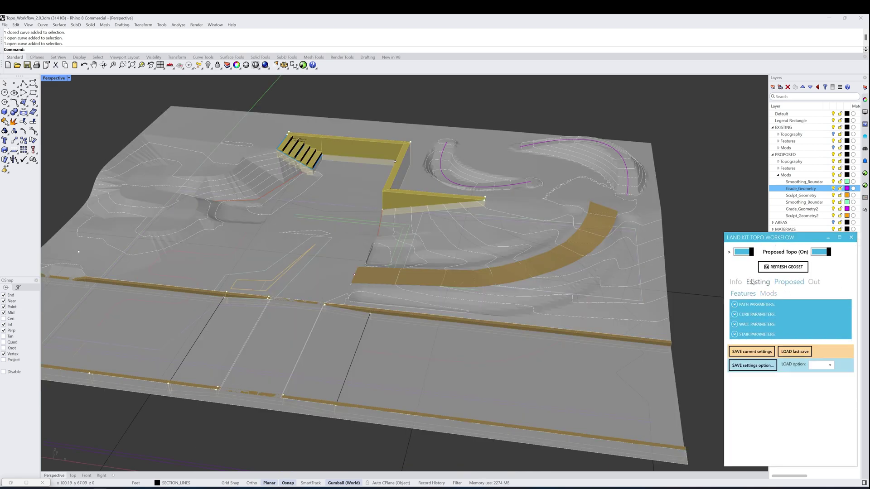
click(770, 294)
click(749, 295)
click(814, 284)
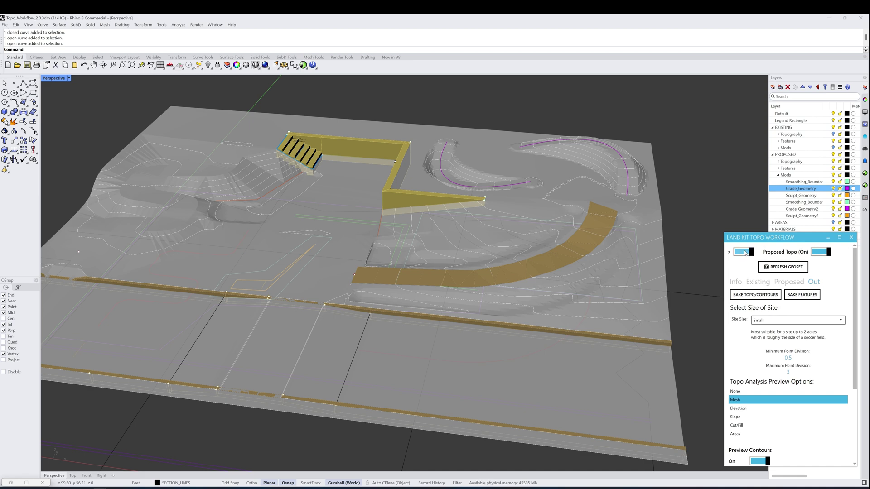
mouse_move(682, 245)
right_down()
mouse_move(677, 232)
mouse_move(694, 243)
right_up()
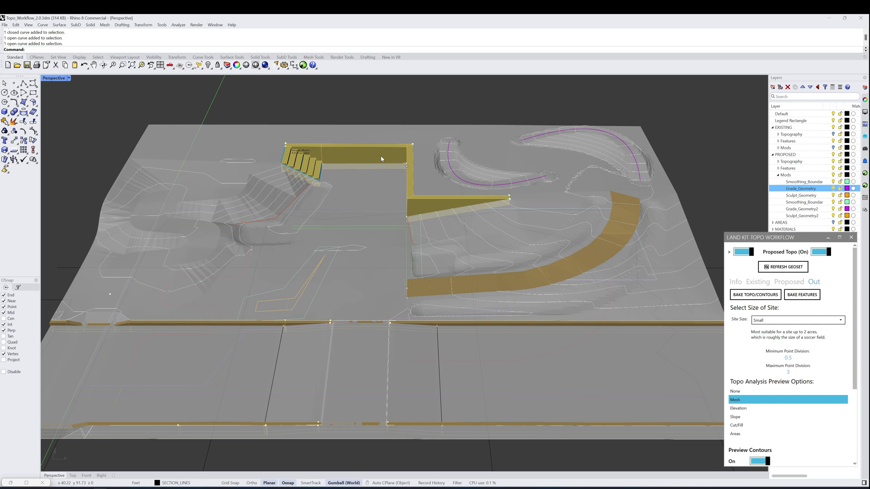
right_drag(464, 234, 486, 240)
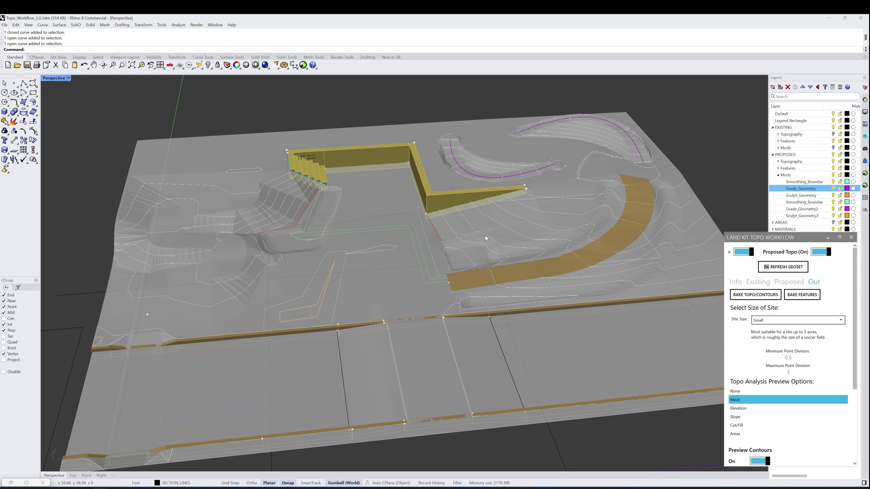
- Turn the whole topo workflow off and back on
click(744, 253)
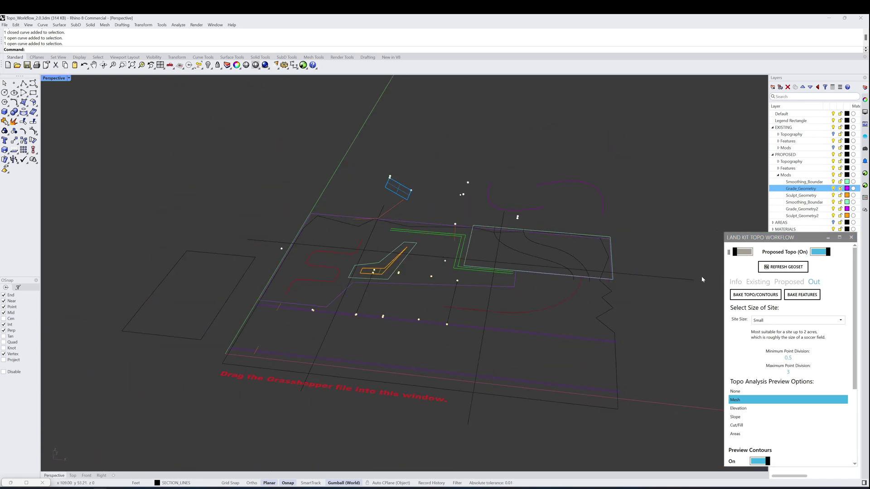
click(743, 270)
click(743, 251)
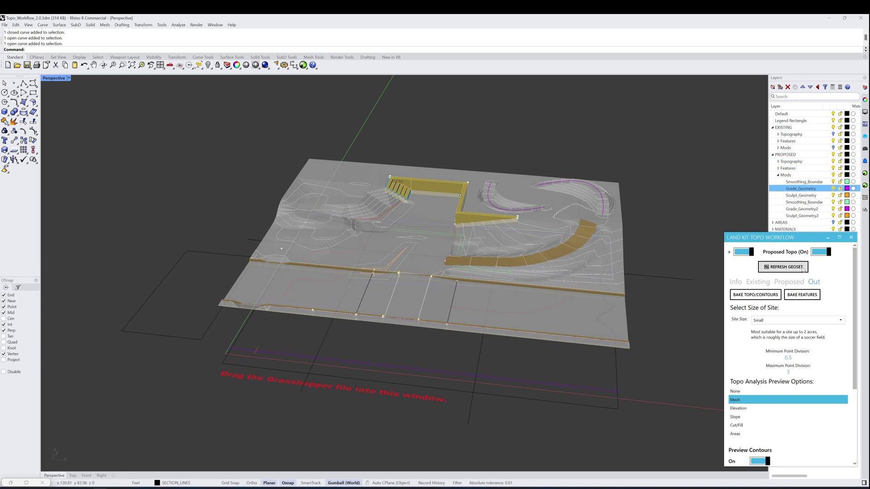
shift+right_drag(616, 243, 606, 257)
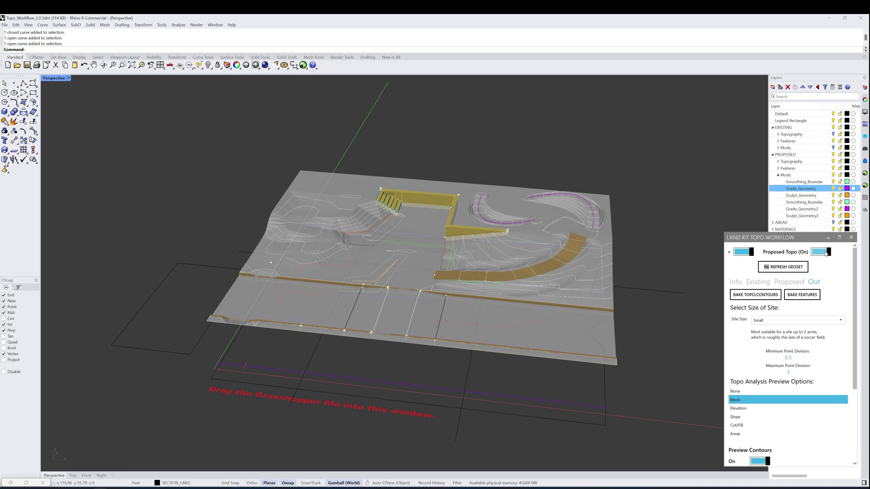
- Expand the PROPOSED Topography layer, select the objects on its BOUNDARIES sublayer, and view them in the Top view
right_drag(705, 260, 604, 263)
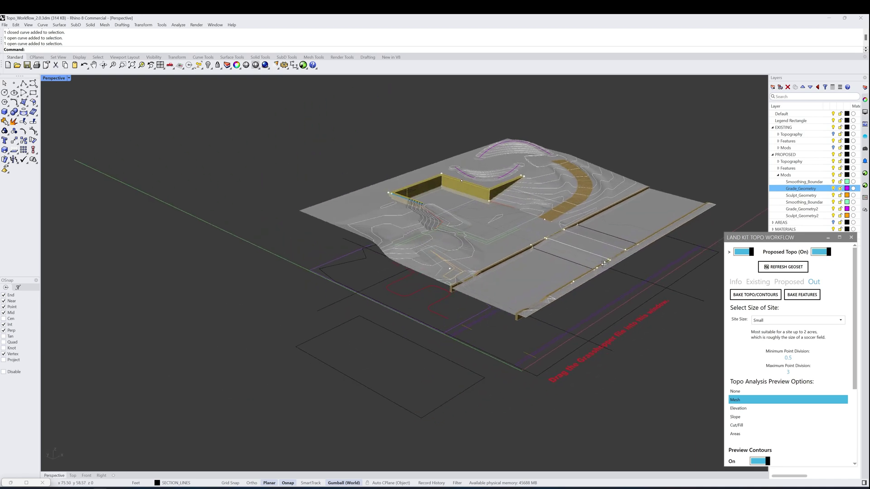
click(778, 161)
right_click(789, 202)
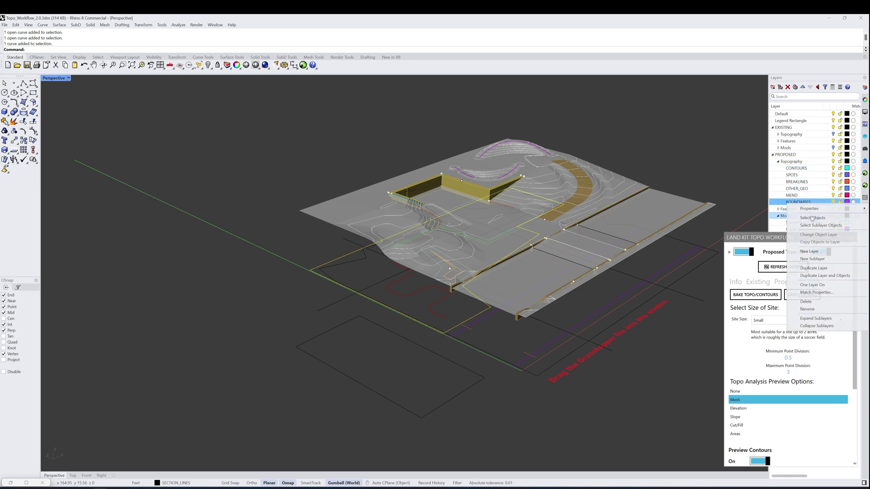
click(812, 219)
right_drag(571, 272, 542, 241)
key(ctrl+F1)
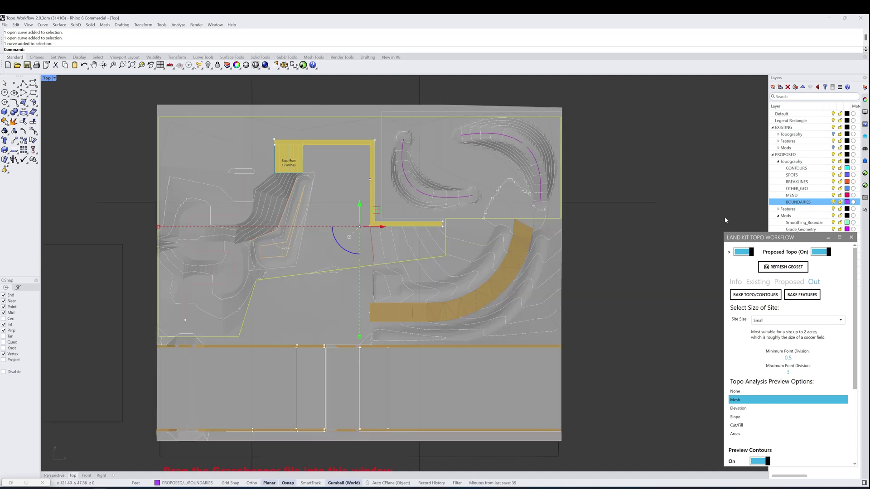
- Select breaklines on the EXISTING Topography layer and view them in the Perspective viewport
click(791, 134)
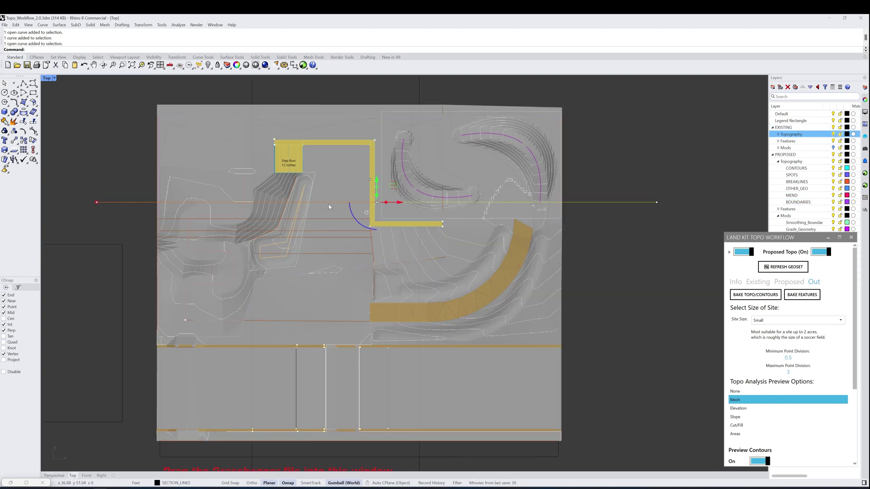
drag(327, 212, 320, 260)
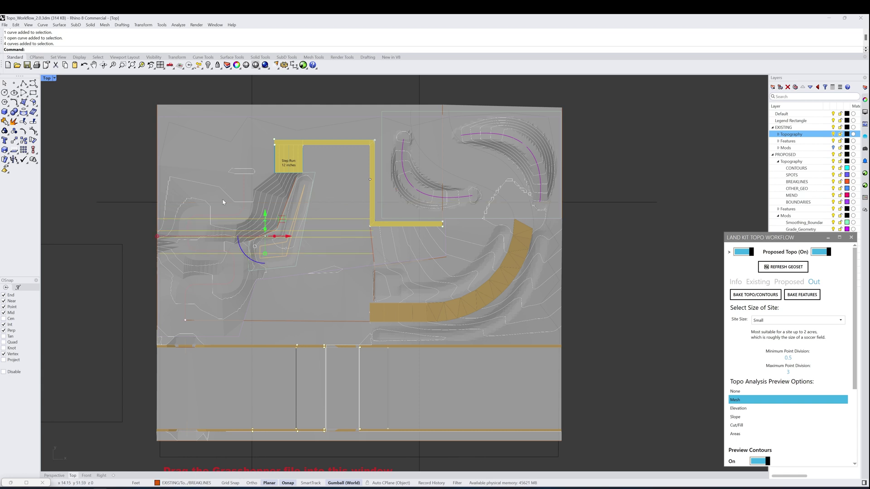
double_click(47, 78)
double_click(419, 78)
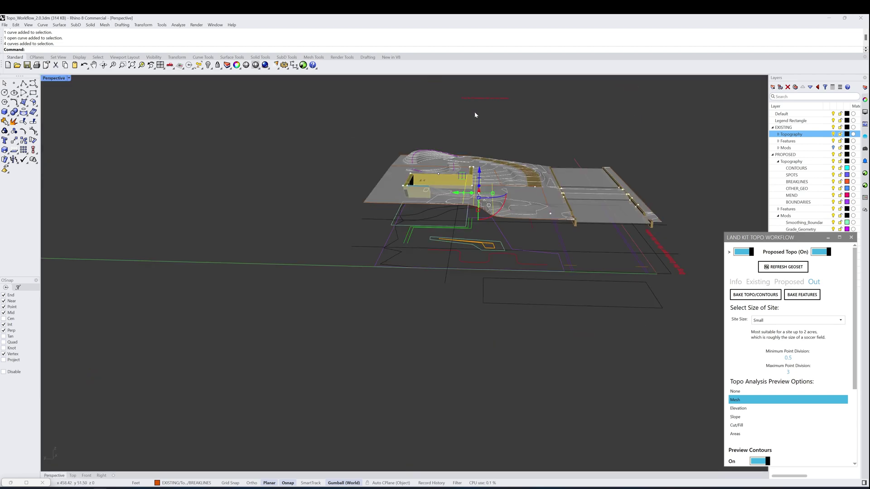
right_drag(529, 148, 462, 168)
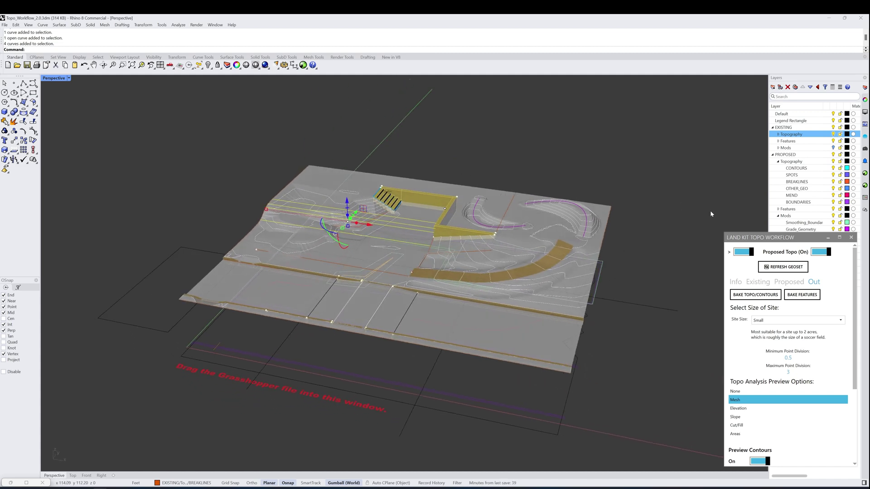
- Turn Proposed Topo off and back on to compare the existing and proposed terrain
click(821, 252)
right_drag(476, 244, 507, 226)
scroll(596, 184, up, 6)
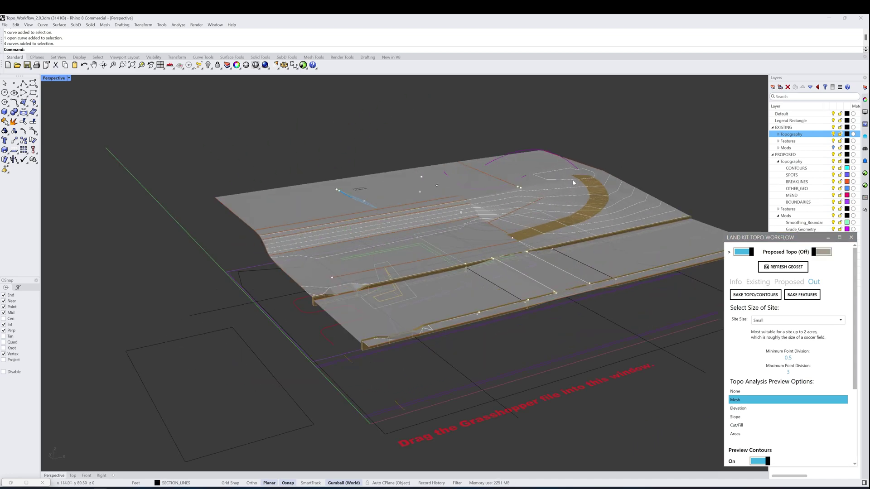
mouse_move(596, 184)
right_down()
mouse_move(633, 175)
mouse_move(598, 194)
right_up()
click(821, 252)
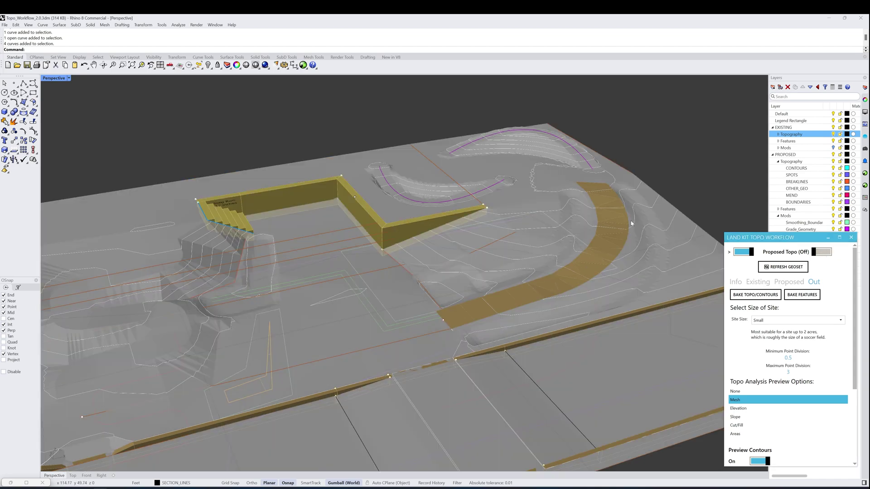
right_drag(631, 220, 535, 285)
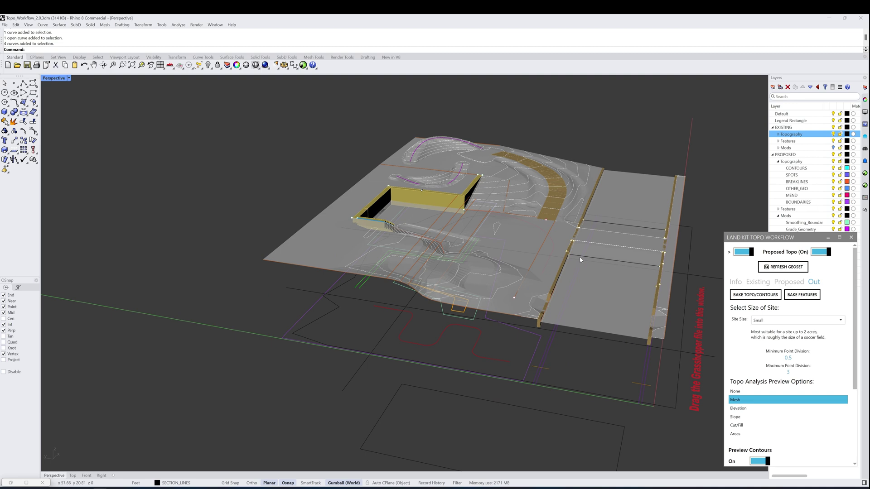
right_drag(637, 210, 533, 263)
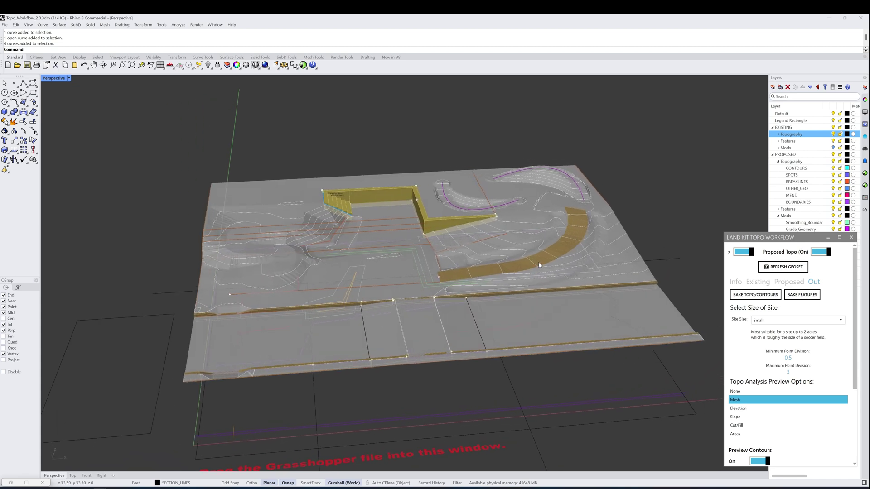
- Hide the EXISTING layer and refresh the GeoSet
click(833, 128)
click(766, 268)
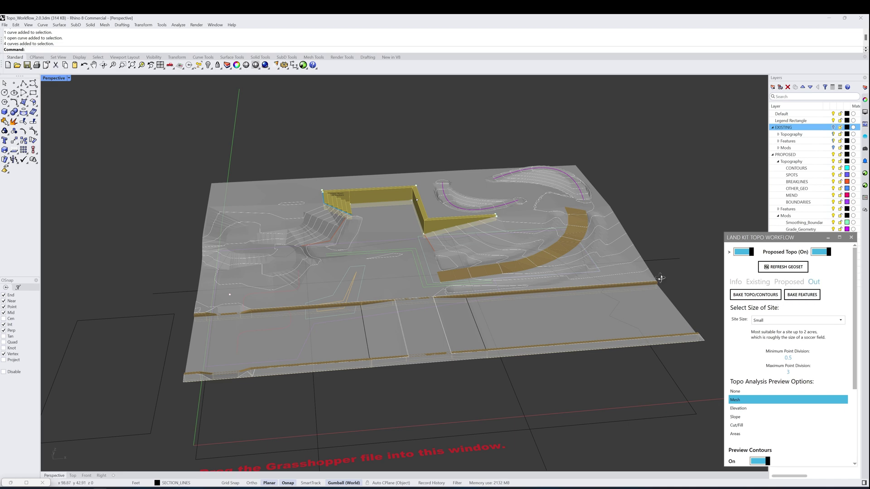
right_drag(662, 278, 598, 288)
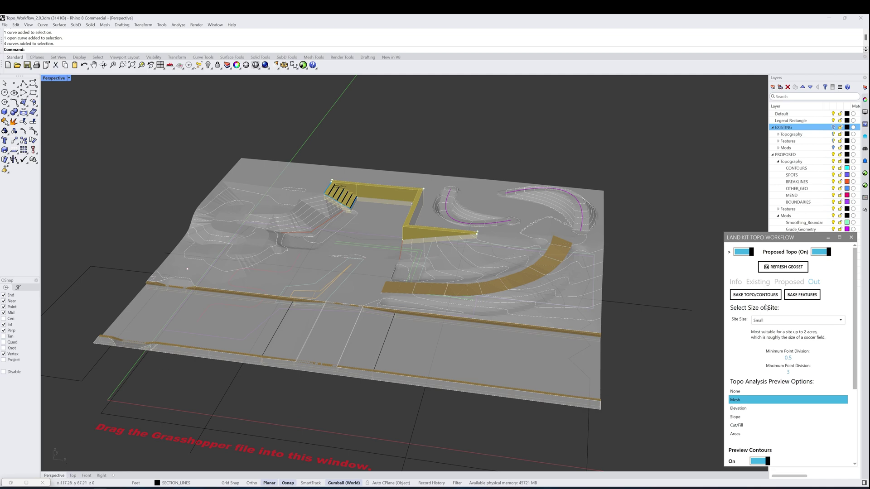
- Bake the topo and contours, and move the baked terrain mesh straight up above the preview terrain
click(585, 277)
right_drag(585, 277, 616, 254)
drag(401, 218, 412, 139)
right_drag(411, 139, 166, 120)
- Set the Perspective viewport to Shaded display and inspect the baked mesh's triangulation around the walls and mounds
click(68, 78)
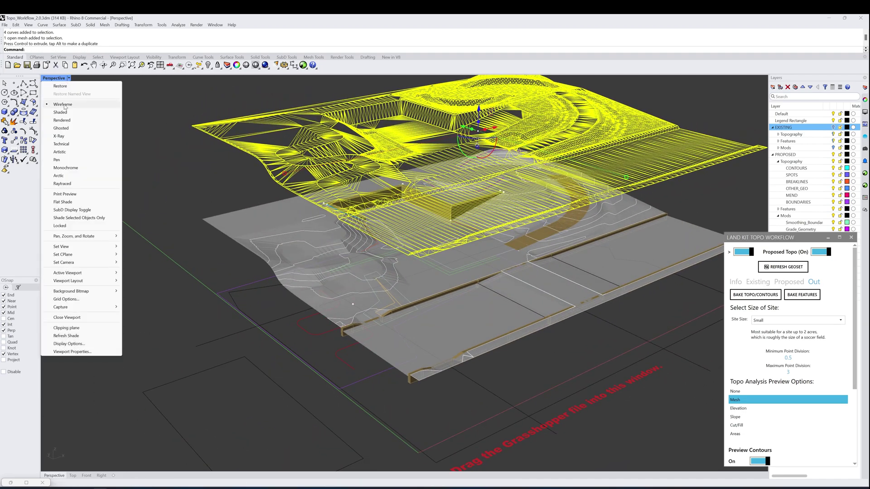
click(77, 111)
right_drag(421, 125, 441, 144)
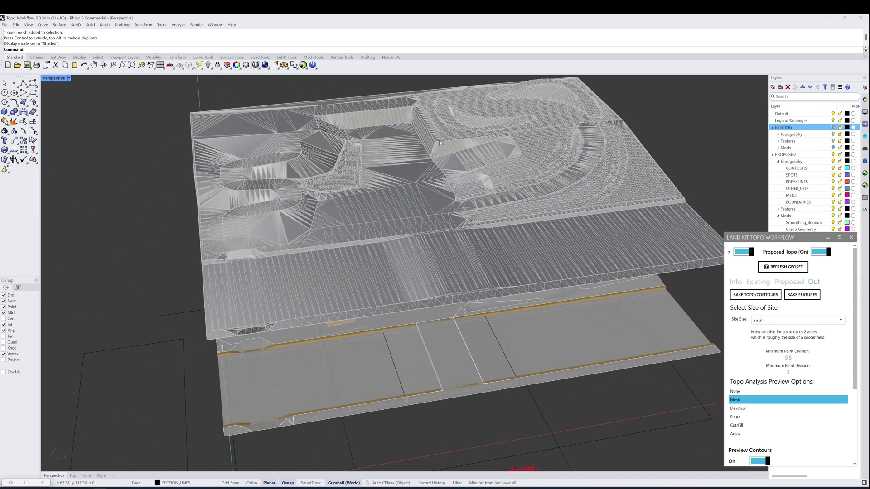
scroll(422, 129, up, 10)
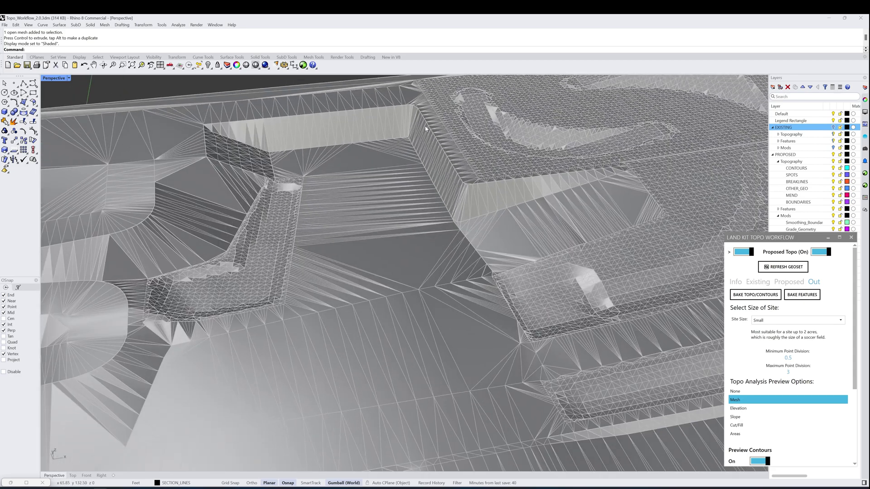
scroll(226, 149, down, 12)
right_drag(378, 199, 356, 170)
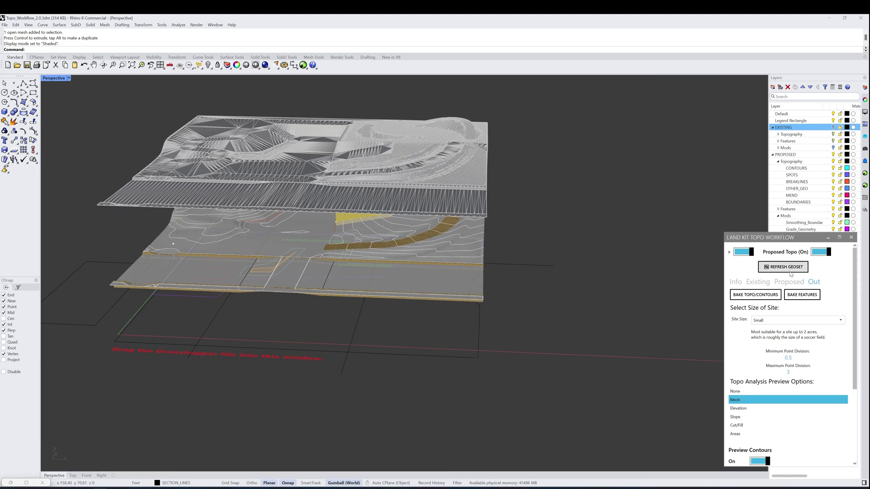
- Bake the features, raise the baked wall to the lifted terrain mesh, and check how the two fit together
click(809, 297)
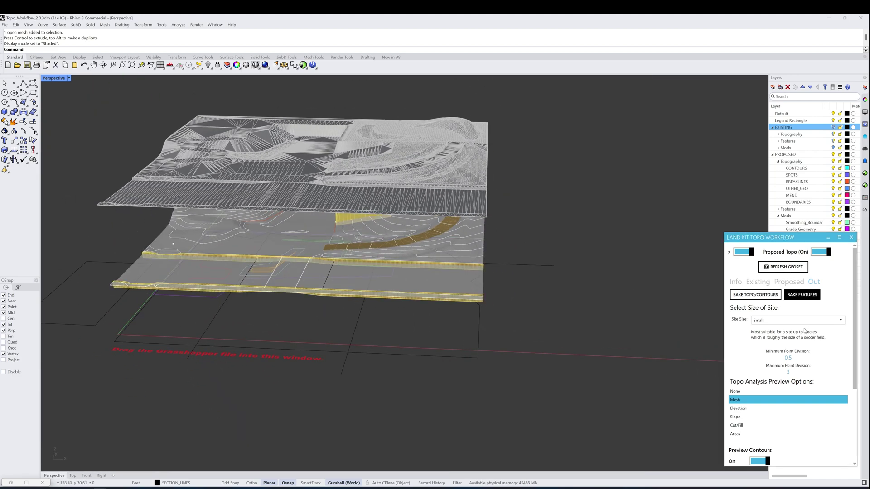
click(352, 221)
click(367, 238)
drag(335, 174, 326, 105)
right_drag(587, 136, 538, 186)
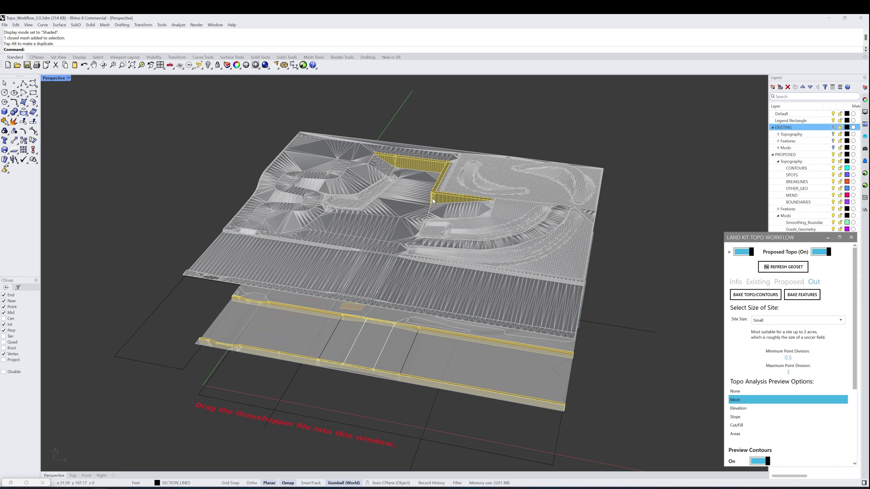
scroll(434, 190, up, 2)
click(473, 180)
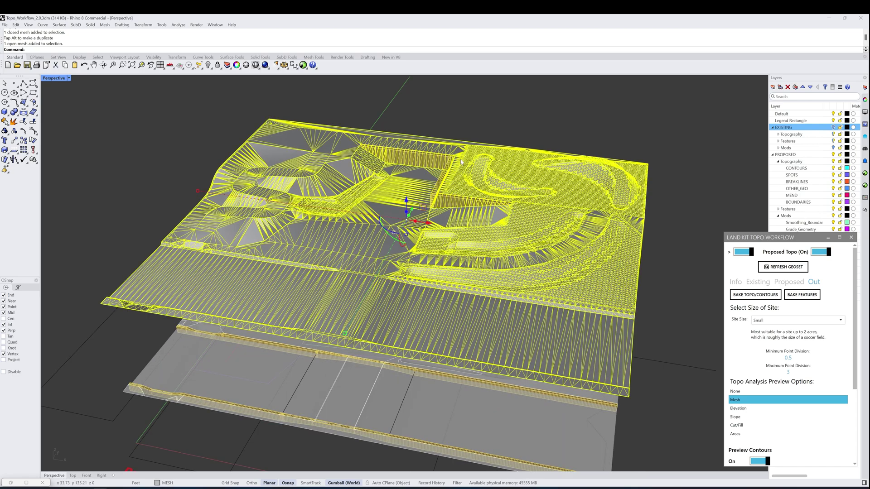
scroll(484, 166, up, 2)
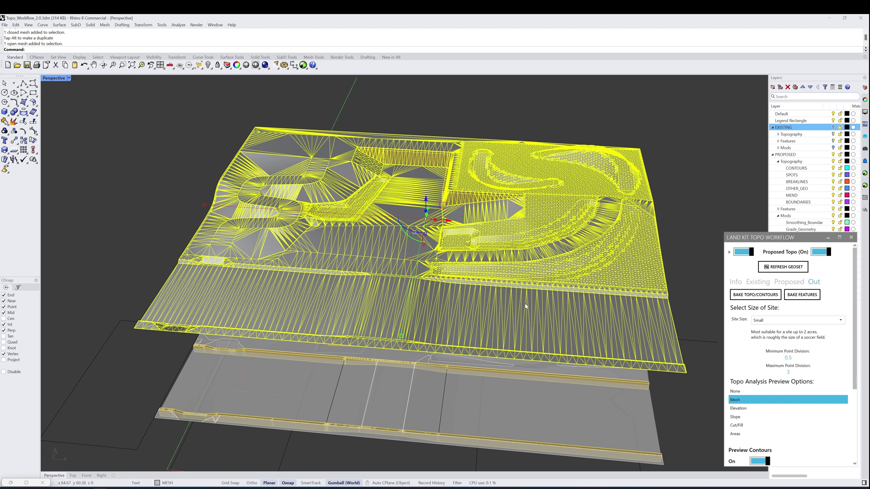
- Move the Land Kit window off the layer list, and hide the MESH and TOPO_CONTOURS layers
click(676, 247)
drag(776, 239, 671, 234)
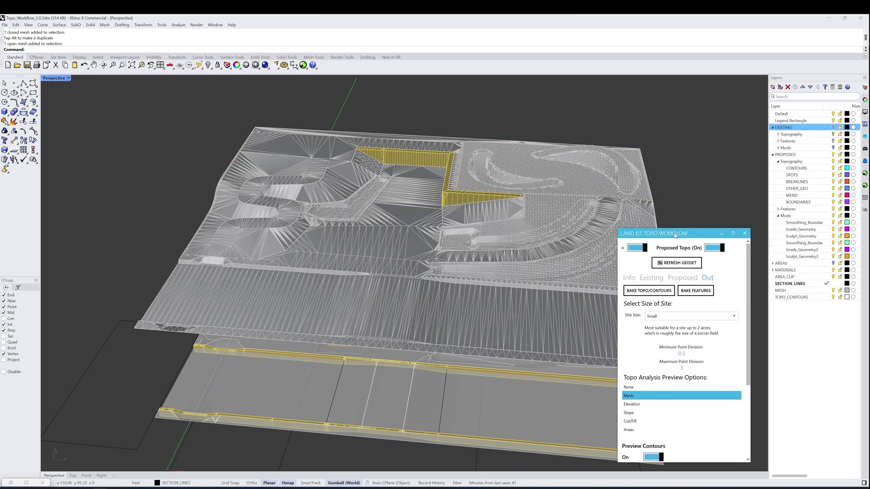
click(833, 290)
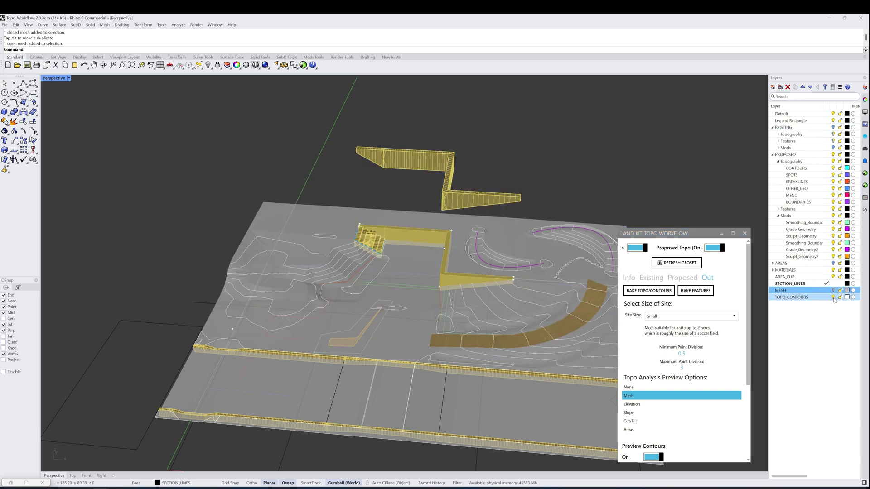
click(834, 298)
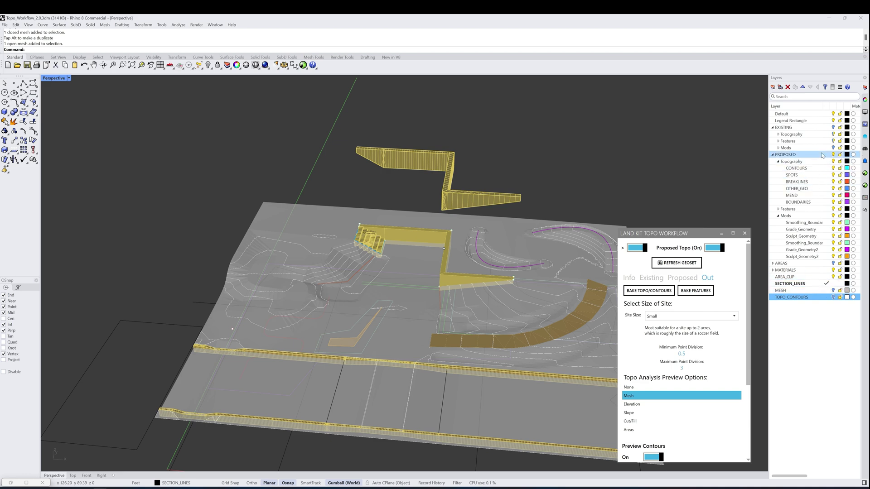
- Check which layer the baked wall is on, and hide the MATERIALS layer
click(448, 185)
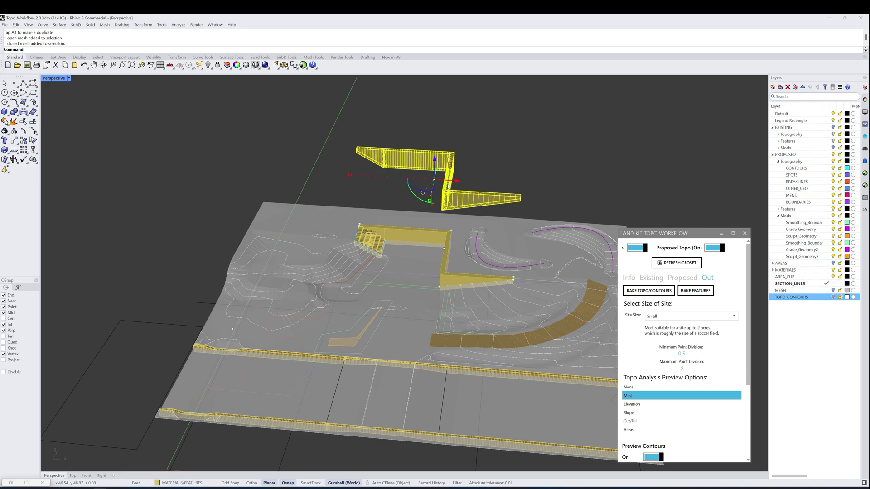
key(Escape)
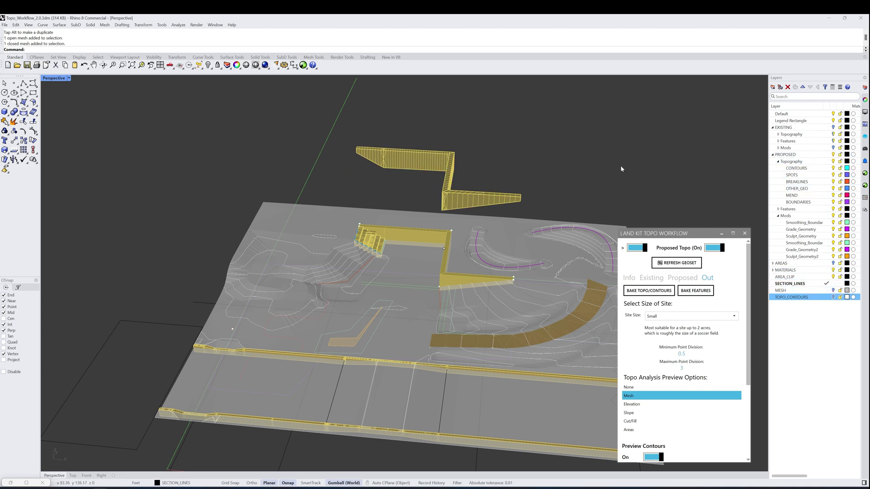
click(833, 270)
click(834, 270)
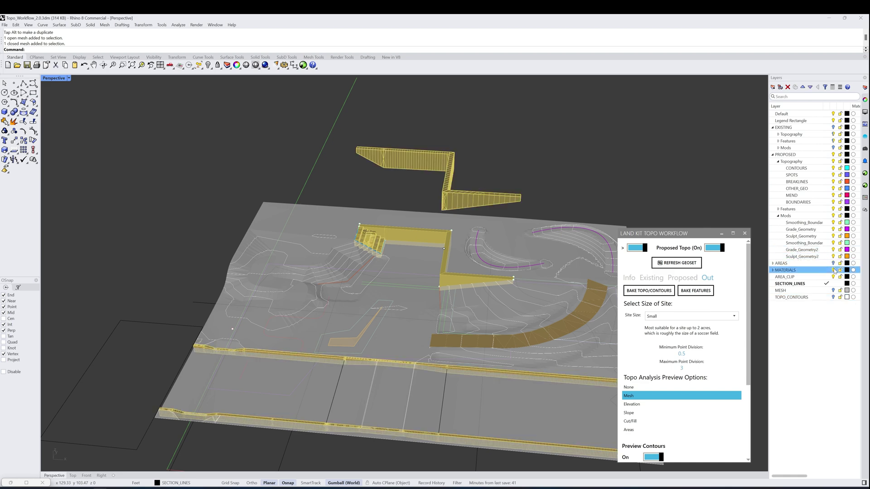
- Show the MESH layer to view the baked terrain, and hide it again
click(834, 290)
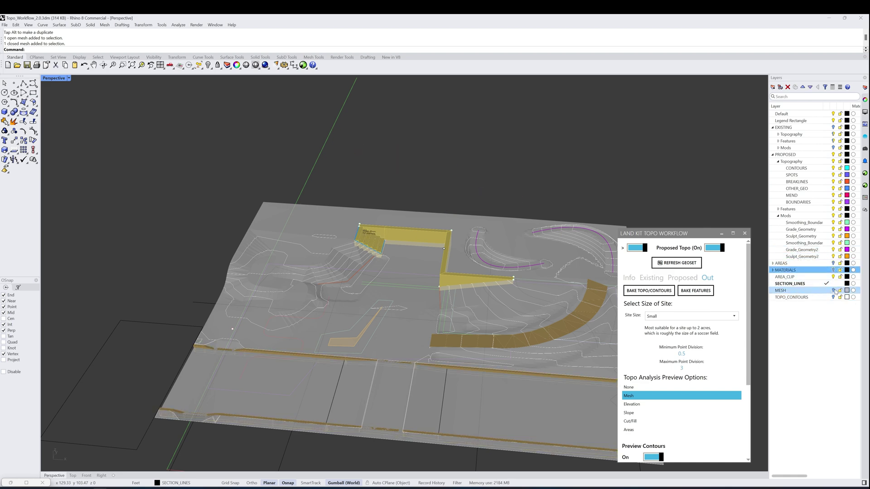
click(833, 291)
click(834, 290)
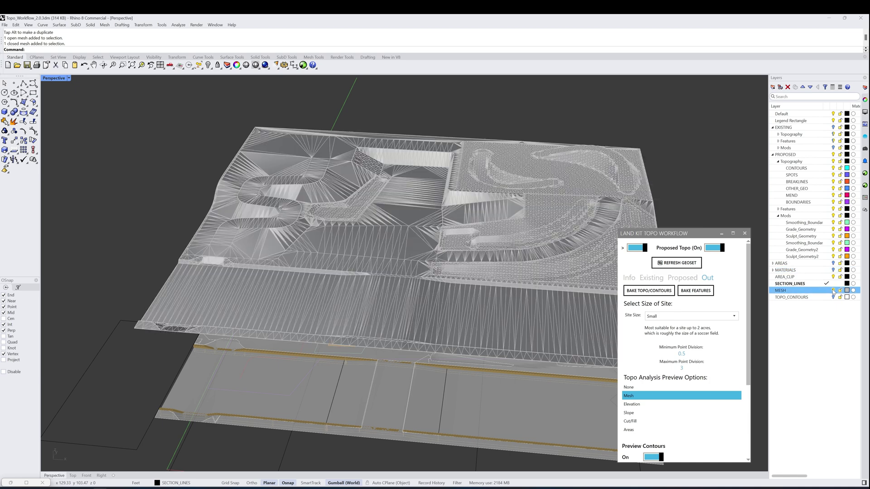
click(833, 291)
- Select all curves on the TOPO_CONTOURS layer and move them straight up above the terrain
right_click(788, 297)
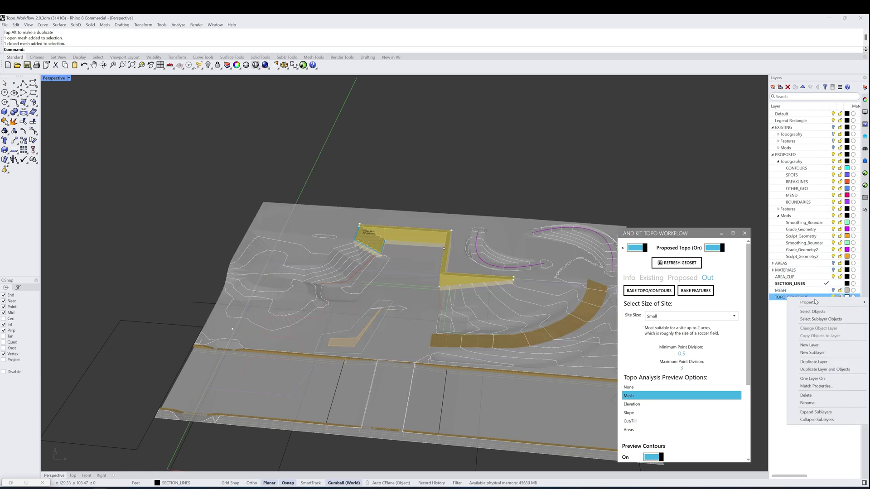
click(822, 312)
scroll(377, 204, down, 5)
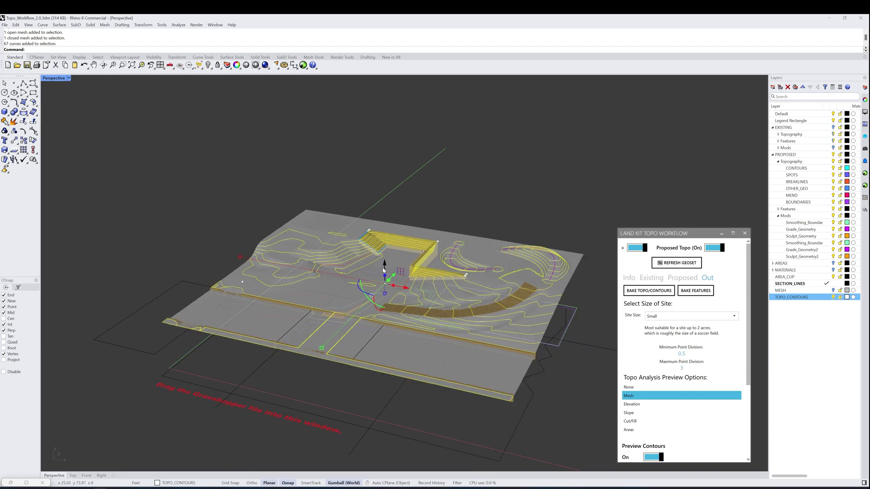
drag(377, 204, 379, 135)
right_drag(471, 151, 494, 151)
key(Escape)
- Hide the TOPO_CONTOURS layer and return to an overview of the preview terrain
click(833, 298)
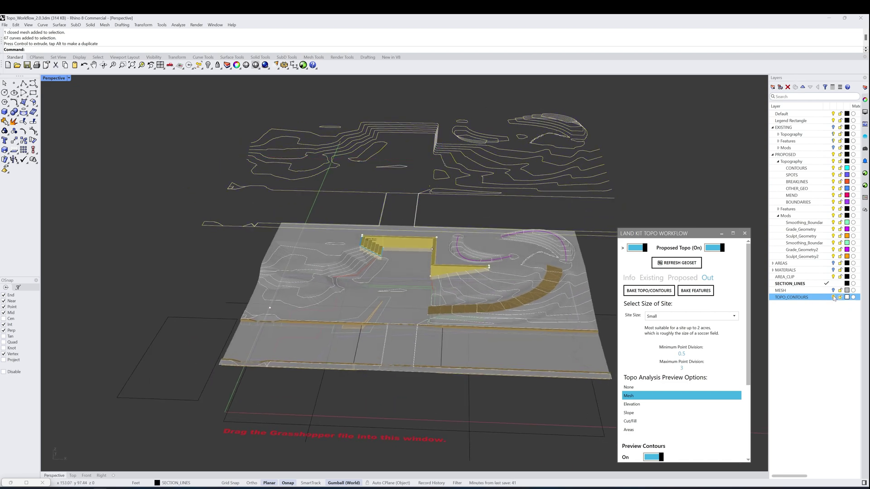
mouse_move(585, 258)
right_down()
mouse_move(578, 268)
mouse_move(515, 268)
right_up()
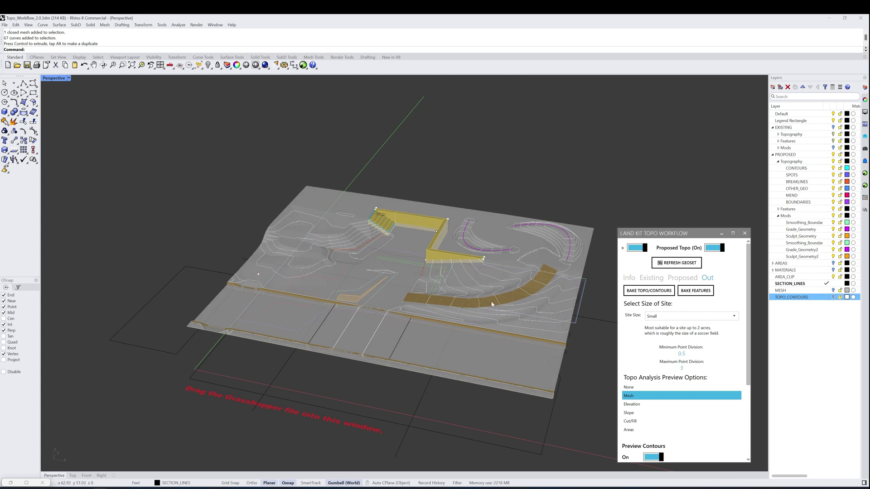
scroll(493, 304, up, 2)
scroll(485, 300, up, 2)
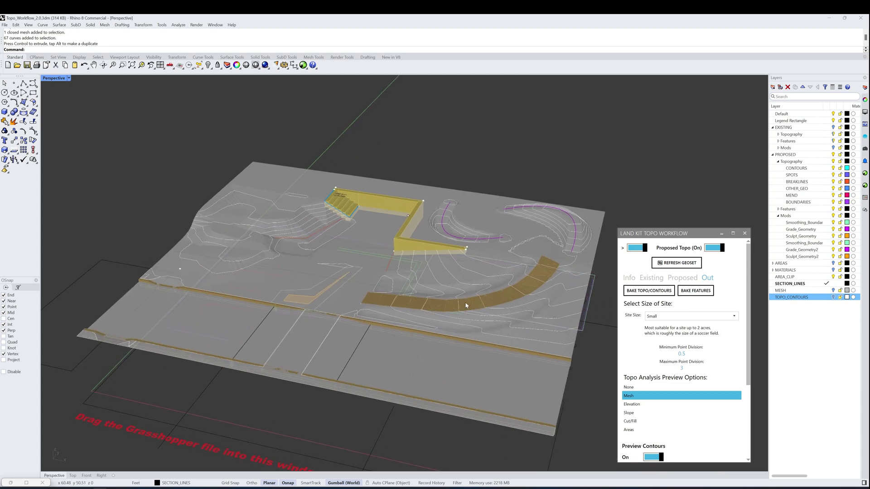
- Set the topo analysis preview to None and to Elevation, examining the site in each mode
click(633, 389)
right_drag(549, 352, 531, 305)
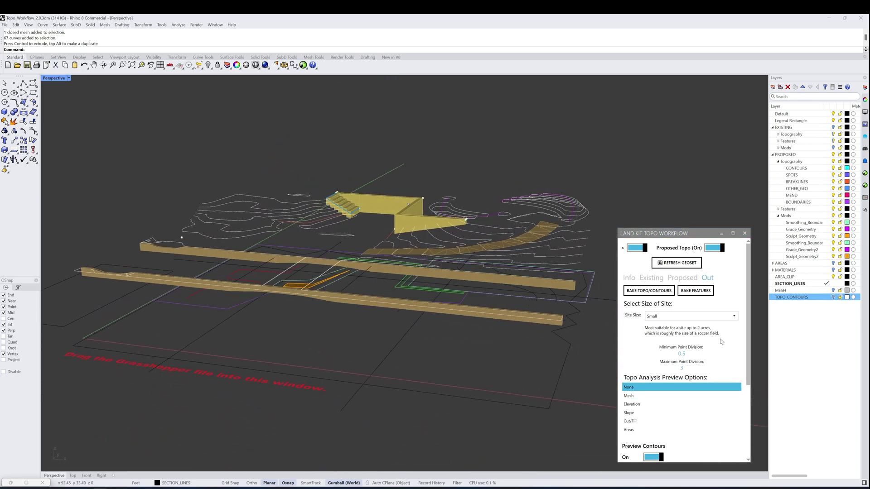
scroll(736, 329, down, 1)
scroll(736, 330, down, 3)
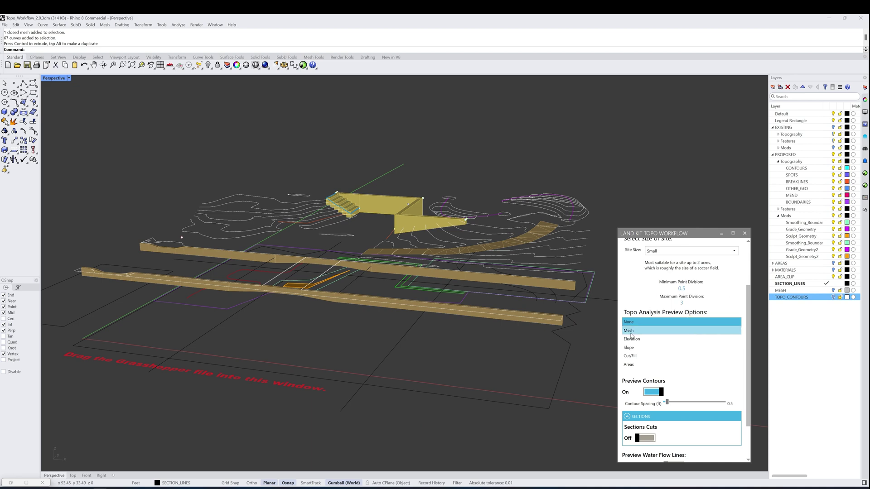
click(638, 341)
right_drag(584, 264, 540, 241)
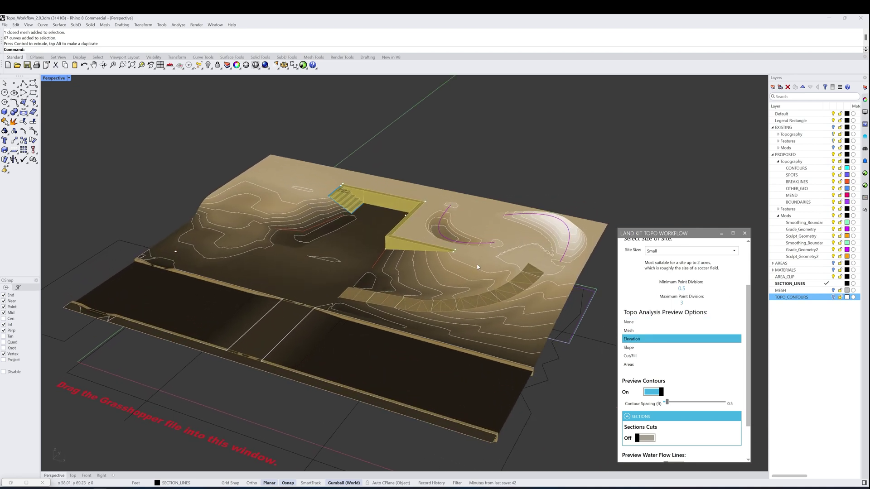
right_drag(477, 268, 488, 268)
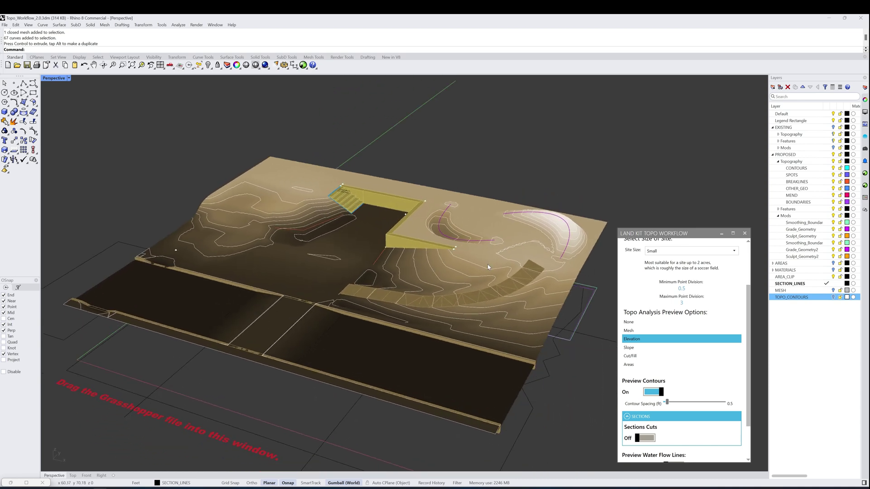
- Examine the mounds in the Elevation preview and switch the topo analysis preview to Slope
click(572, 246)
scroll(573, 214, up, 2)
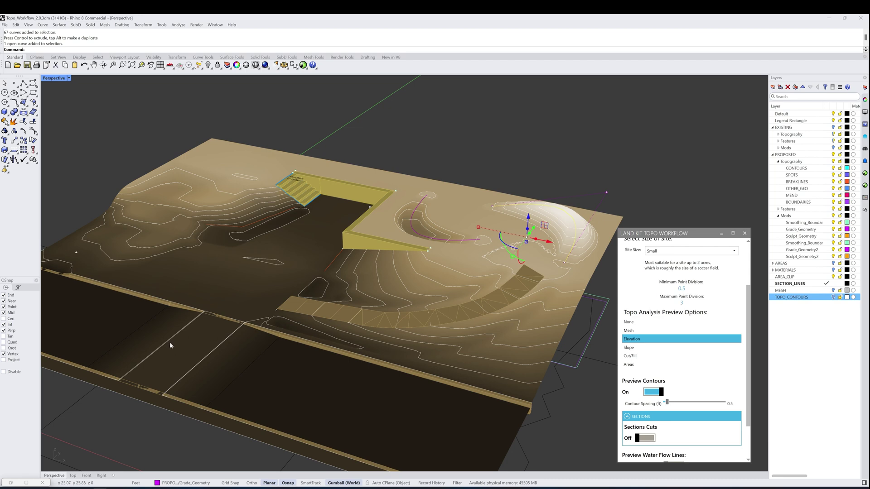
scroll(170, 346, down, 2)
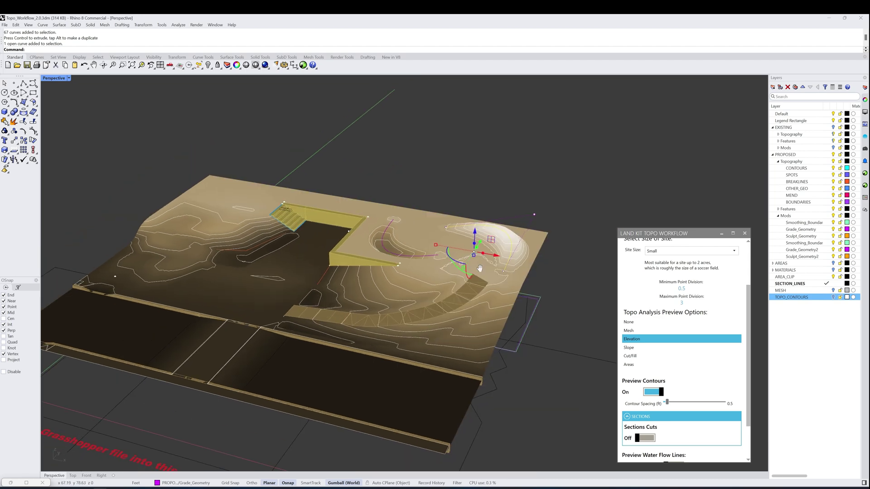
shift+right_drag(480, 268, 505, 260)
click(465, 205)
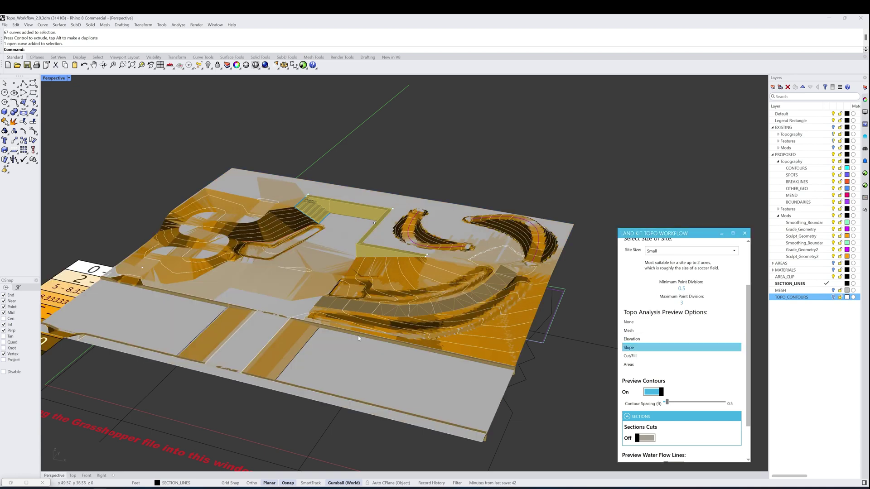
- Raise the wall spot point at the retaining wall's outer back corner by about 2 ft
right_drag(425, 305, 535, 217)
scroll(535, 218, up, 6)
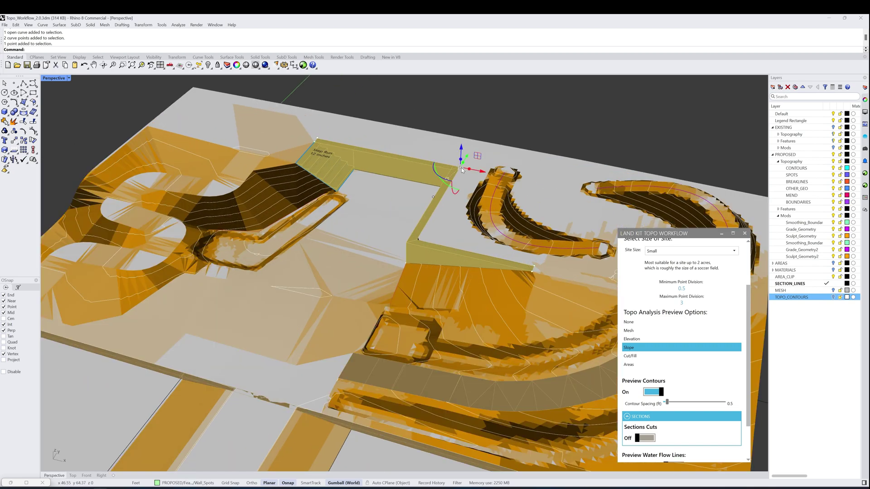
click(462, 151)
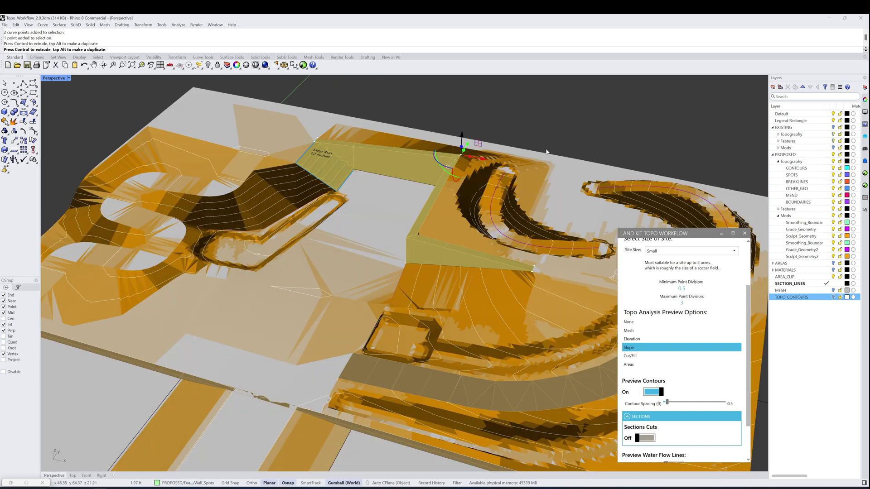
- Examine the slope colours across the site against the slope range legend beside the terrain
mouse_move(544, 154)
right_down()
mouse_move(573, 149)
mouse_move(520, 146)
mouse_move(400, 170)
mouse_move(426, 142)
mouse_move(518, 174)
mouse_move(294, 249)
right_up()
scroll(400, 169, up, 5)
scroll(471, 178, down, 6)
click(287, 242)
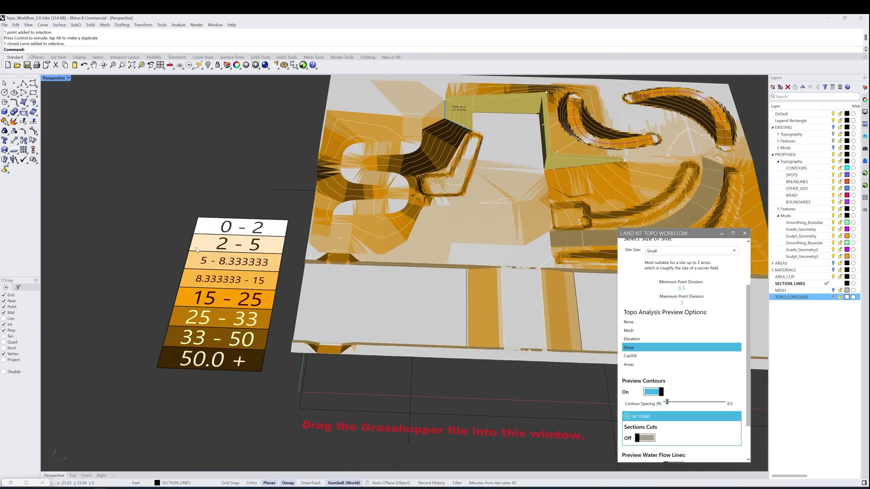
shift+right_drag(381, 251, 354, 243)
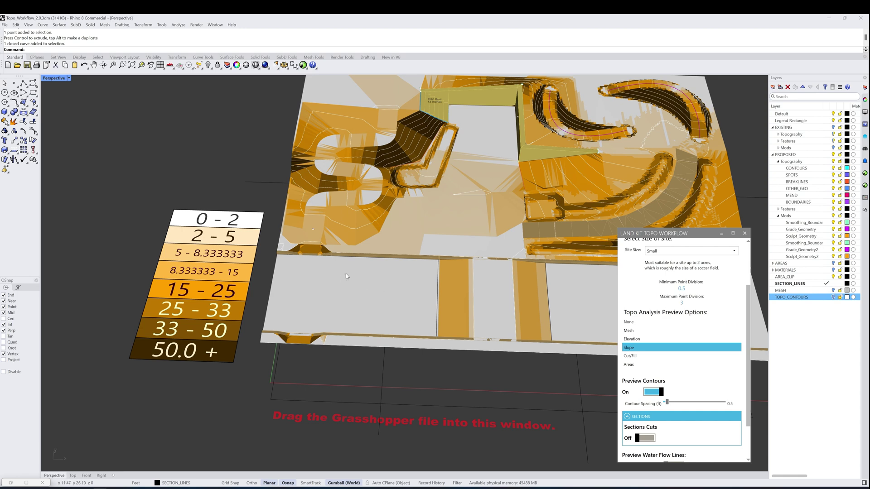
right_drag(357, 293, 352, 290)
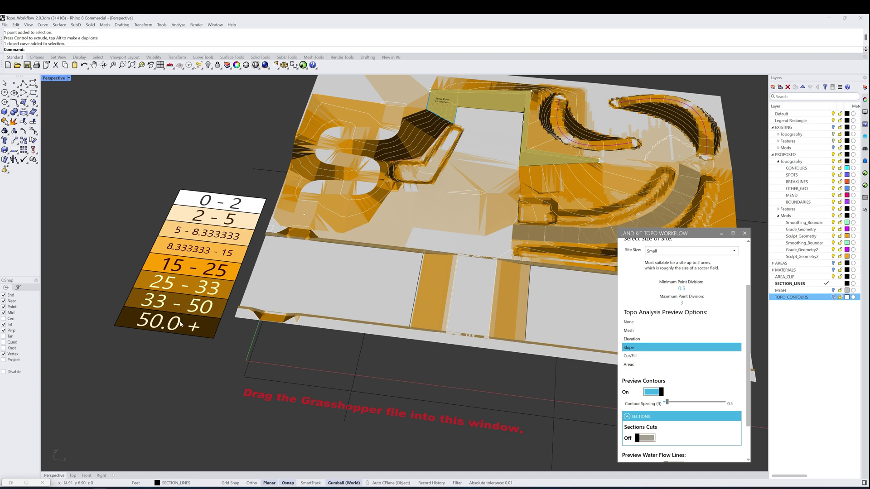
shift+right_drag(434, 218, 391, 230)
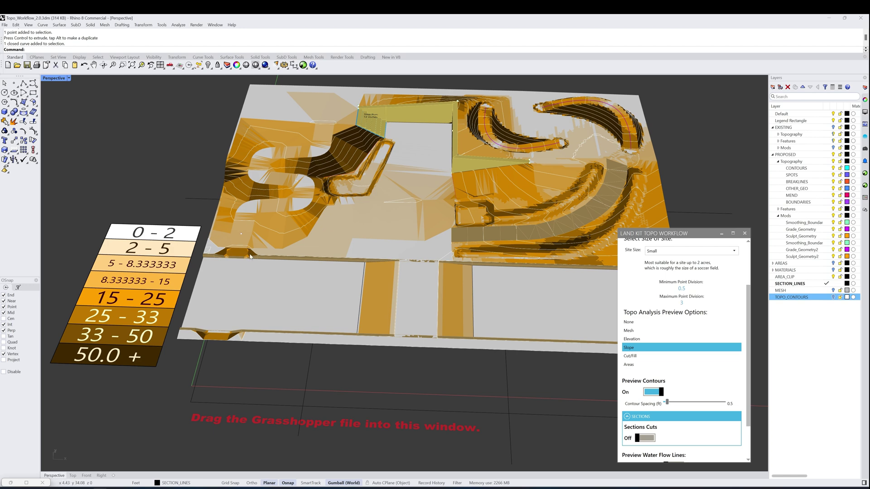
shift+right_drag(566, 292, 486, 331)
right_drag(486, 330, 505, 312)
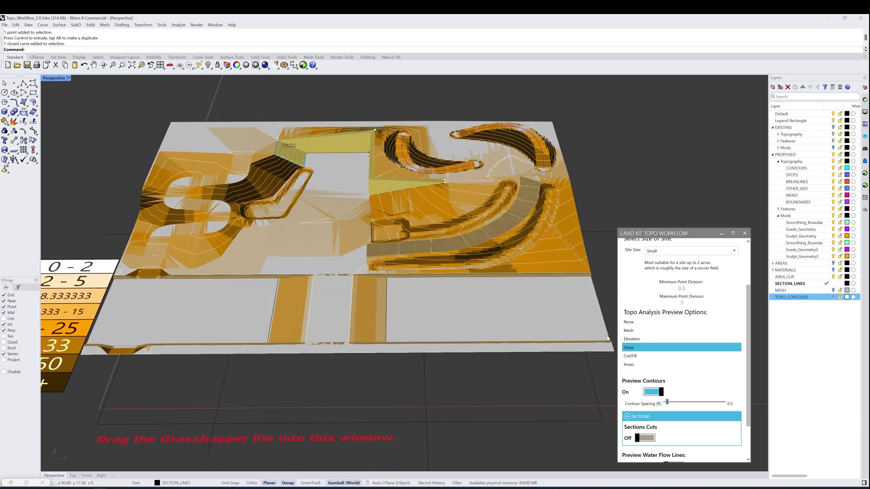
- Set the topo analysis preview to Cut/Fill and its cell size to 1.0
click(656, 356)
right_drag(575, 293, 532, 276)
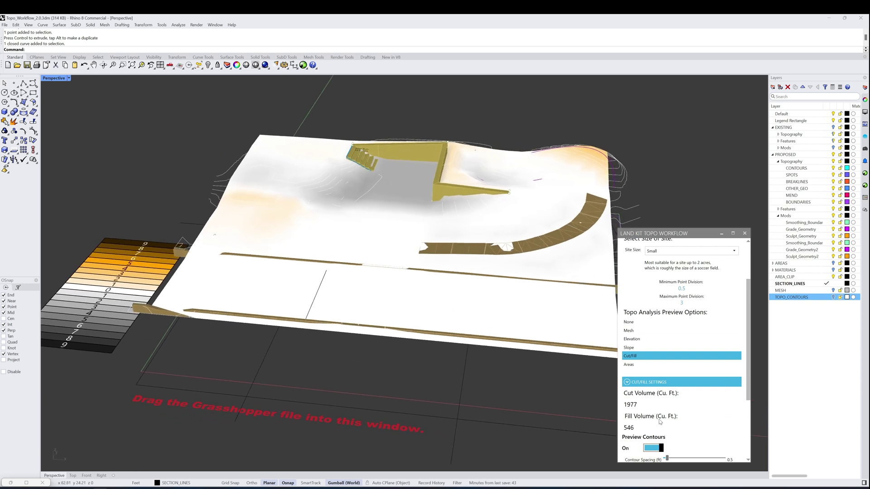
click(628, 383)
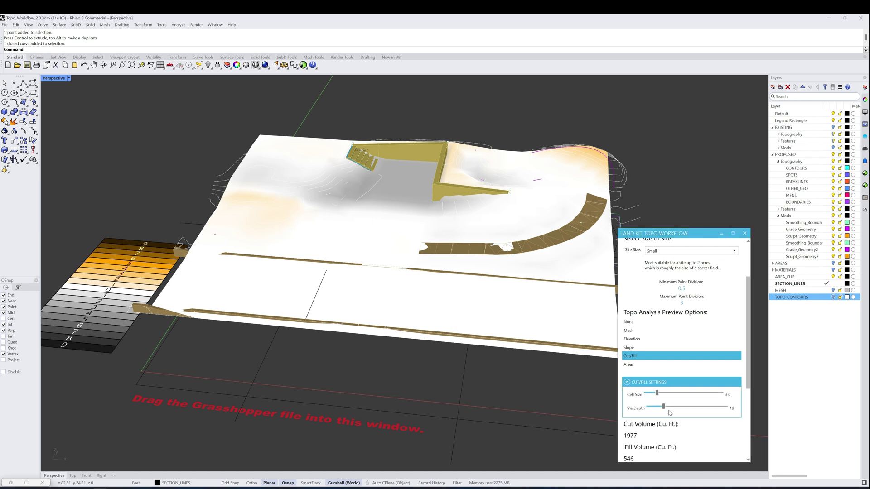
double_click(658, 395)
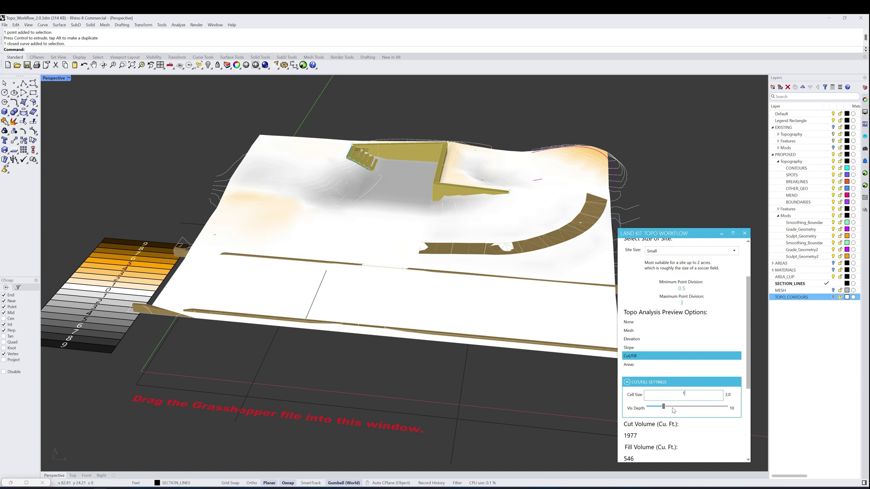
key(Return)
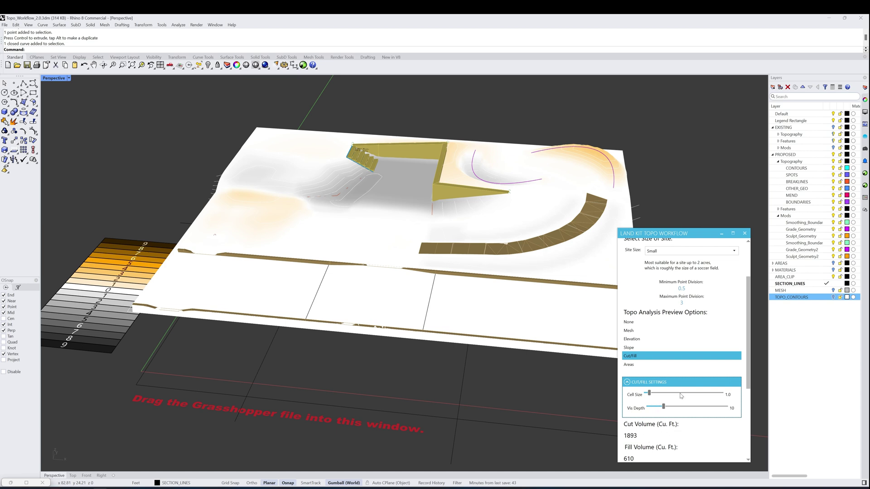
right_drag(566, 289, 538, 278)
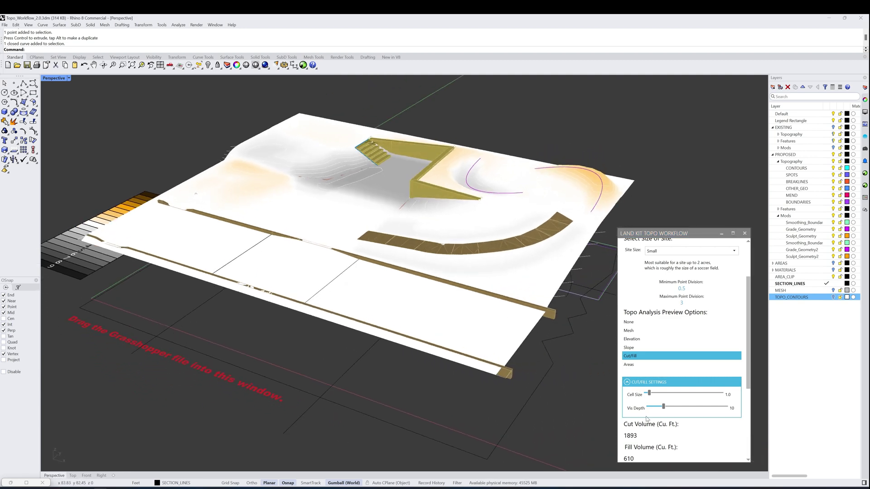
- Set the cut/fill cell size to 5.0 to compare the preview, and return it to 1.0
scroll(639, 443, down, 1)
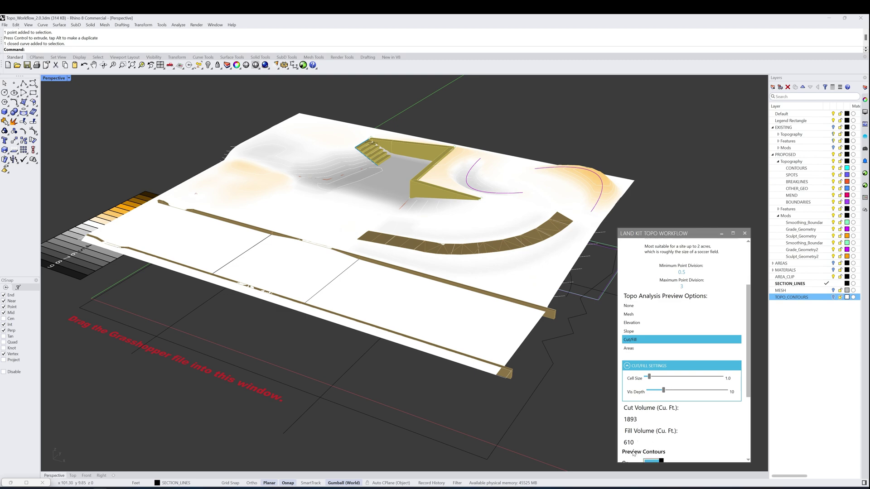
double_click(651, 378)
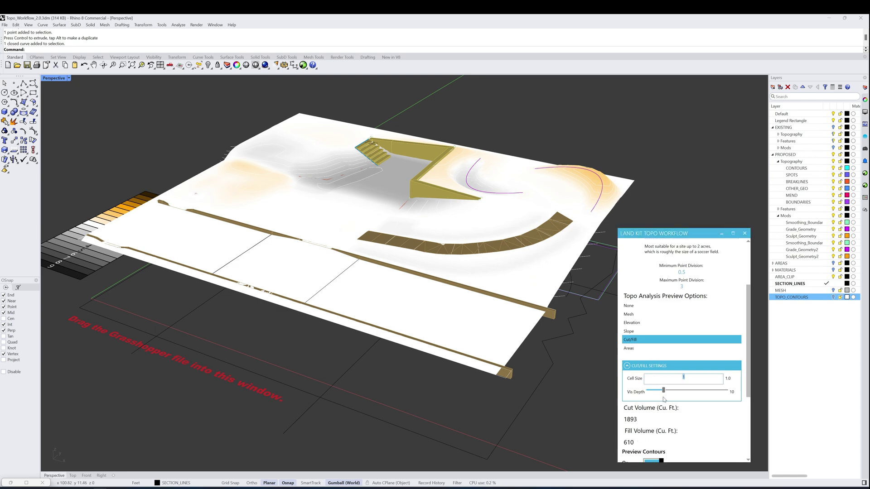
key(Return)
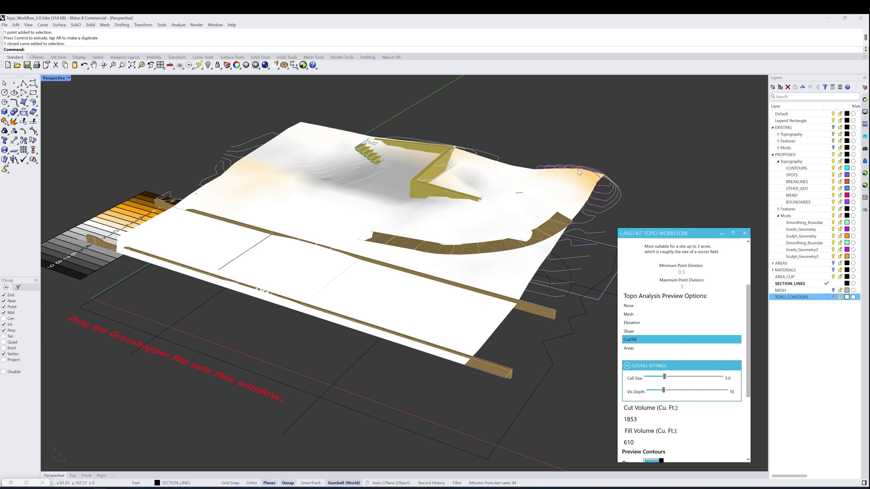
double_click(665, 377)
key(Return)
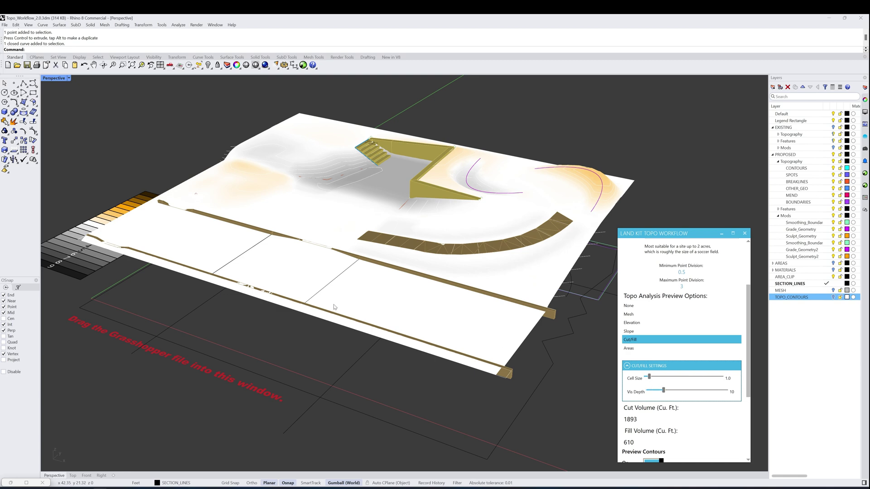
- Compare the cut and fill shading on the terrain with the depth legend beside the site
scroll(342, 307, down, 3)
scroll(347, 308, up, 3)
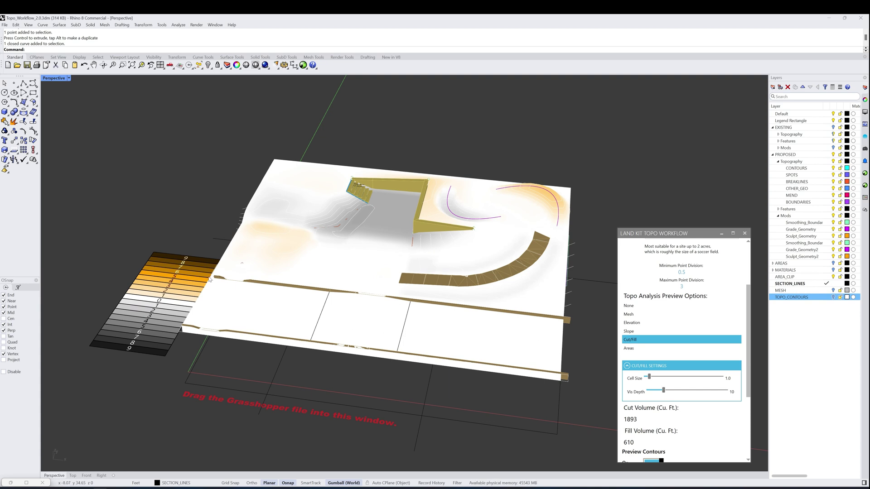
shift+right_drag(216, 285, 227, 287)
click(208, 255)
click(210, 246)
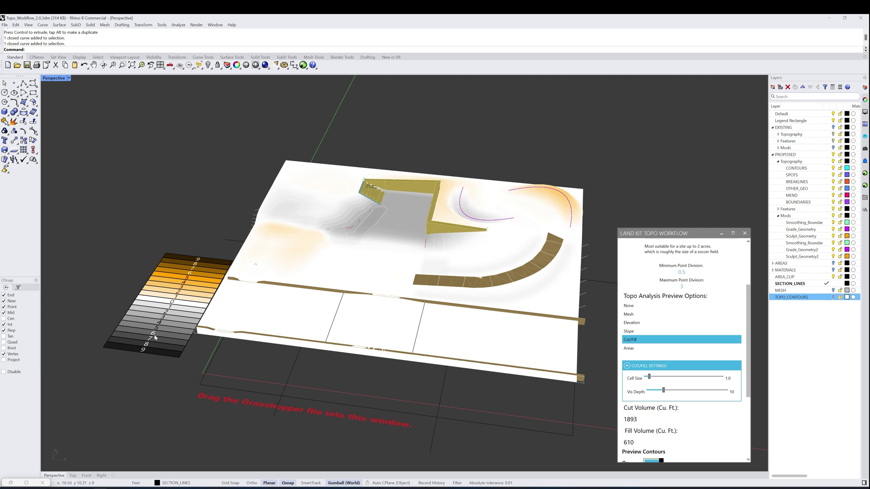
right_drag(184, 306, 186, 312)
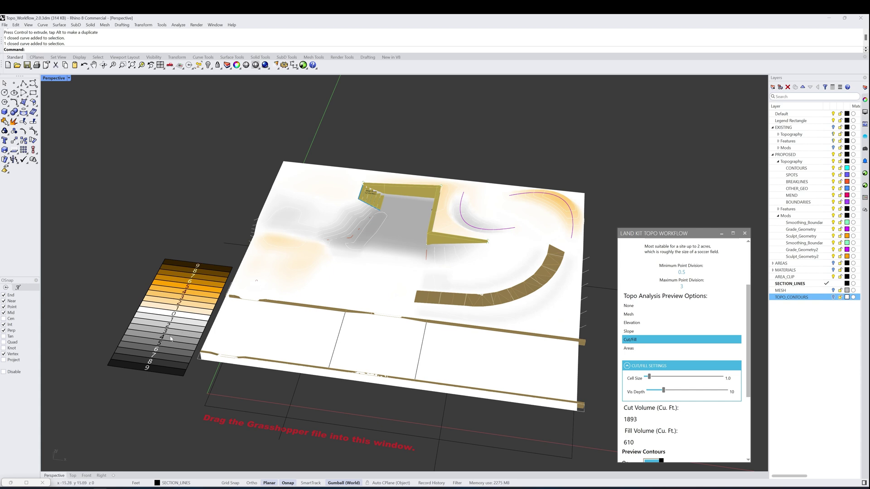
right_drag(427, 212, 413, 219)
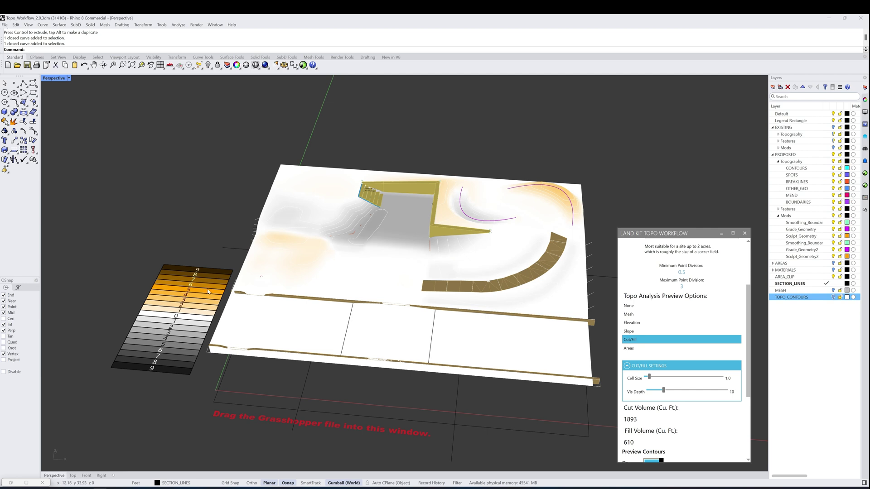
right_drag(193, 303, 190, 281)
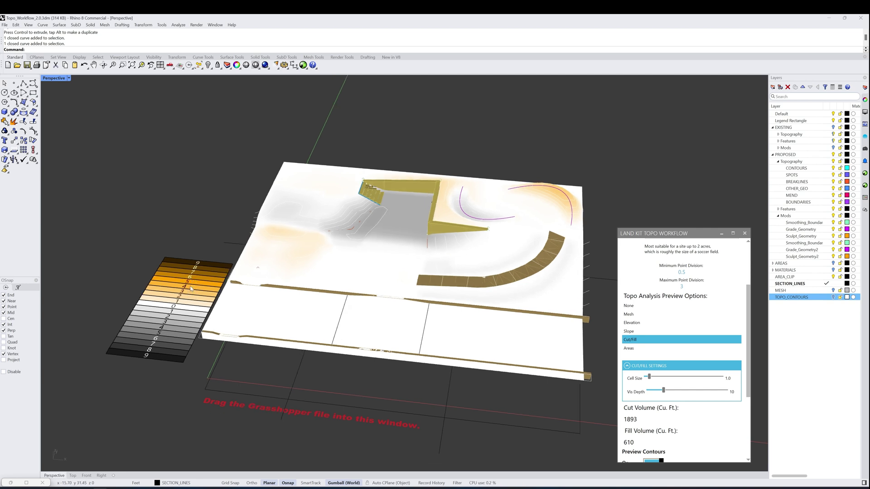
- Set the cut/fill Vis Depth to 5 to examine the stronger shading, and return it to 10
double_click(664, 391)
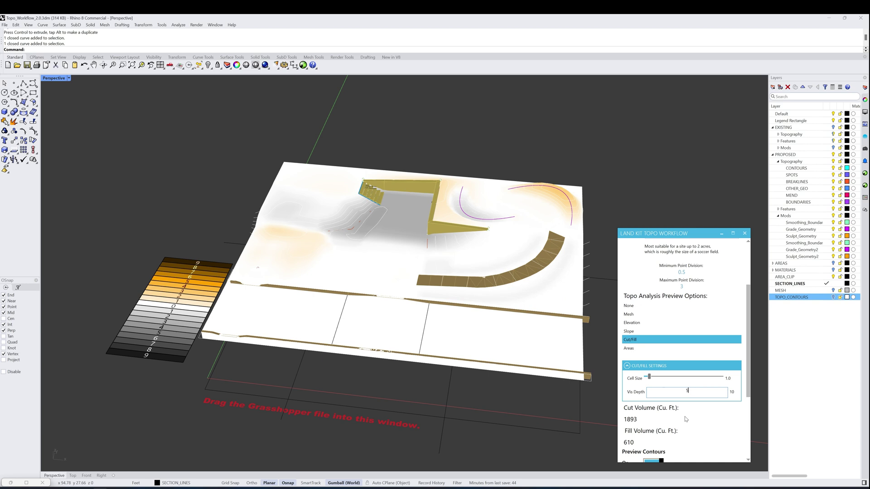
key(Return)
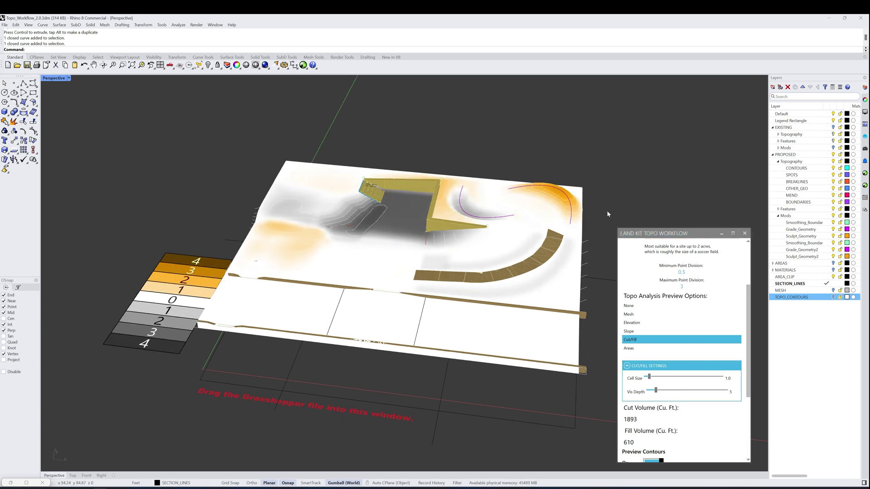
right_drag(607, 210, 563, 218)
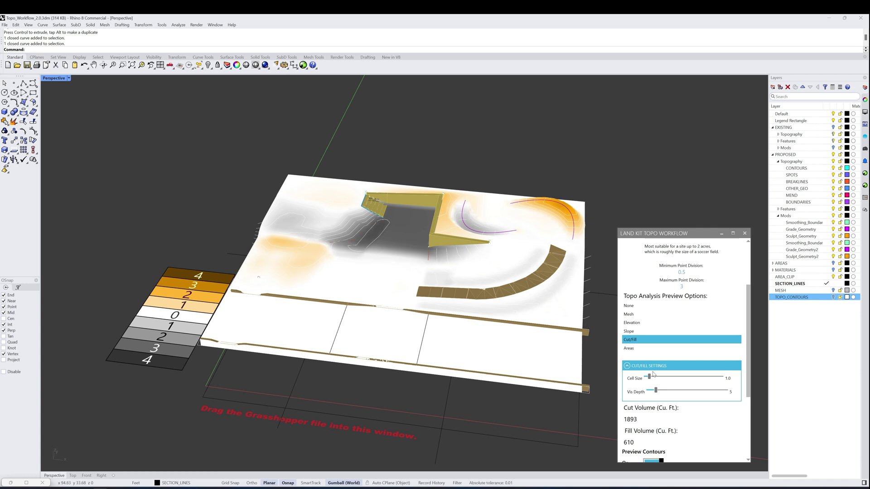
right_drag(406, 227, 455, 163)
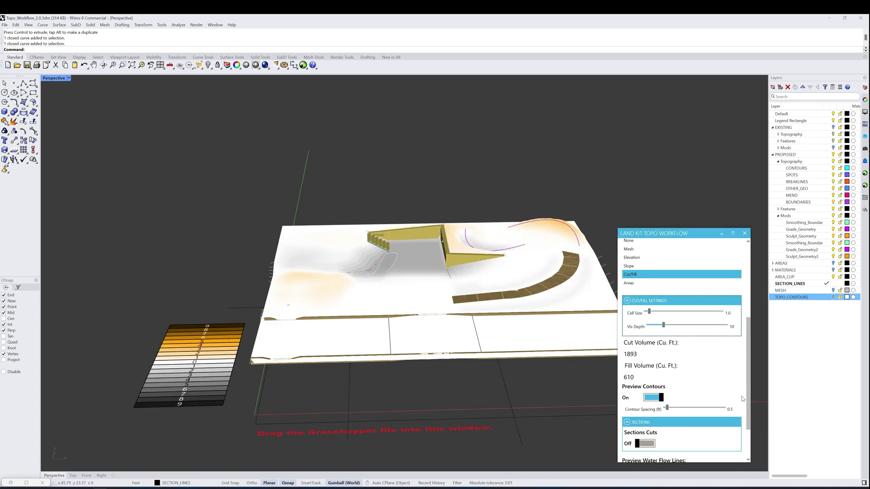
- Turn the contour preview off and back on
scroll(743, 399, down, 2)
scroll(743, 399, up, 3)
scroll(743, 399, up, 1)
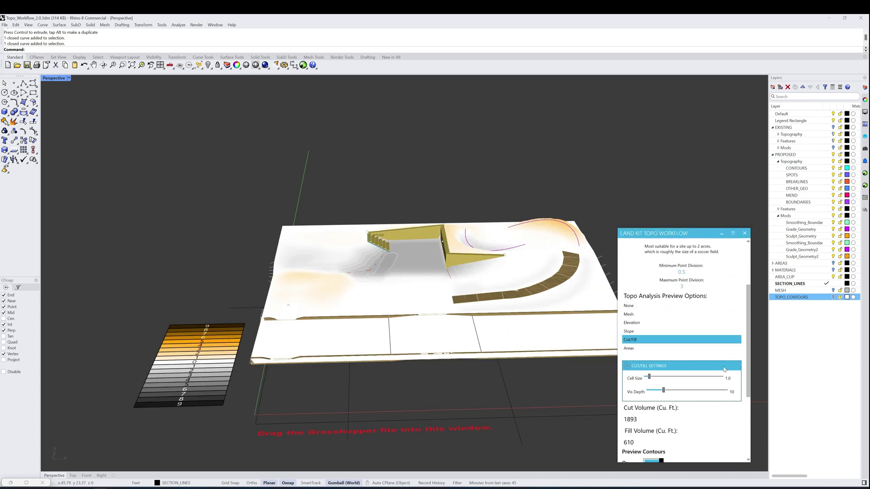
scroll(734, 367, down, 2)
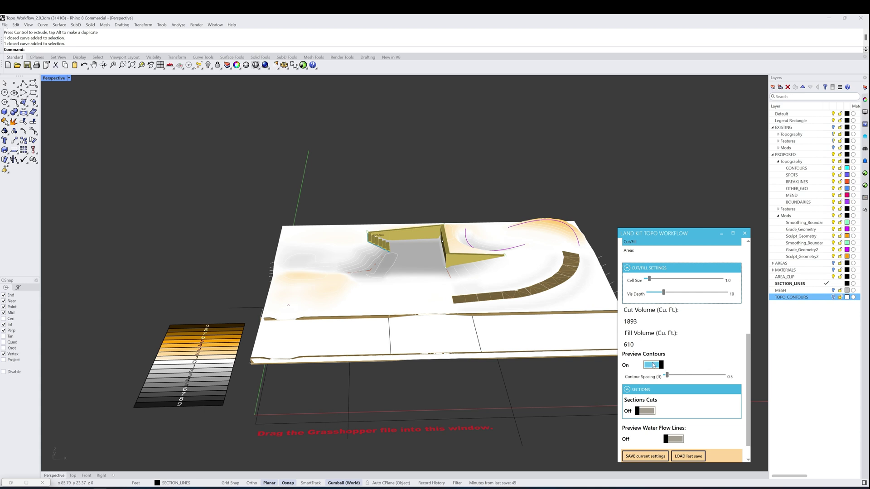
click(653, 366)
click(653, 365)
- Set the topo analysis preview to Mesh and the preview contour spacing to 1.0 ft
scroll(691, 346, up, 1)
scroll(692, 347, up, 1)
click(643, 266)
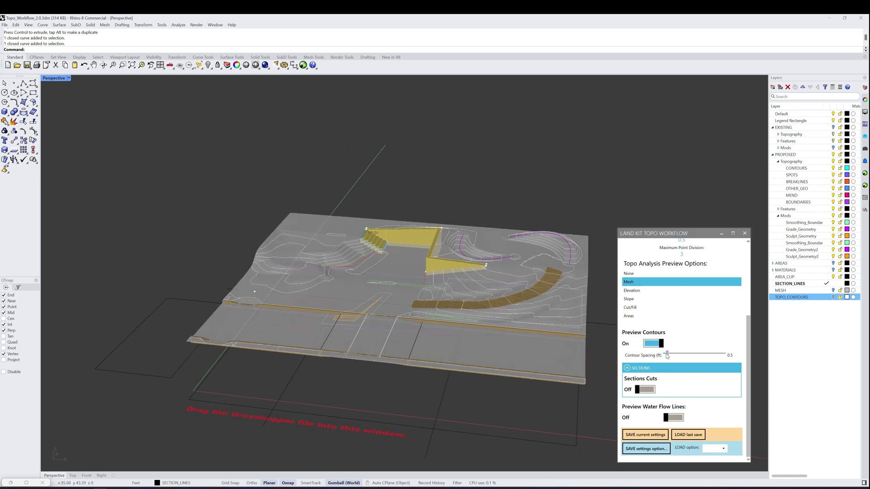
double_click(667, 355)
text(1)
key(Return)
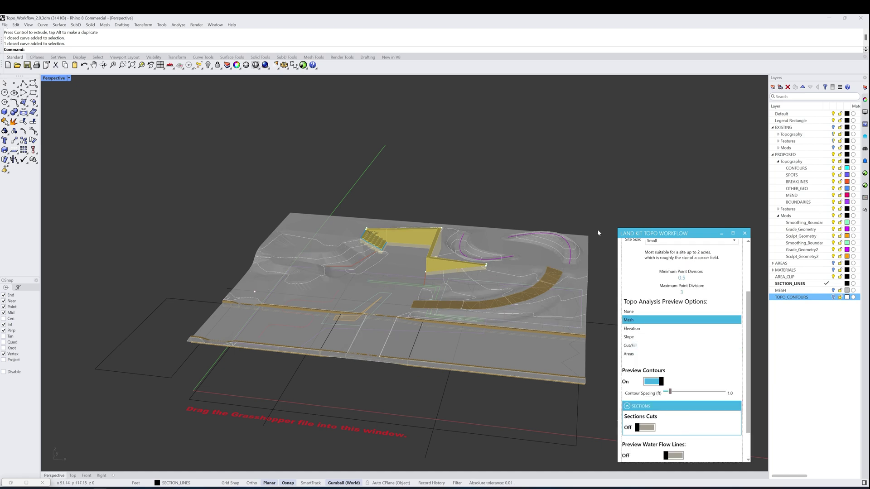
right_drag(602, 253, 609, 287)
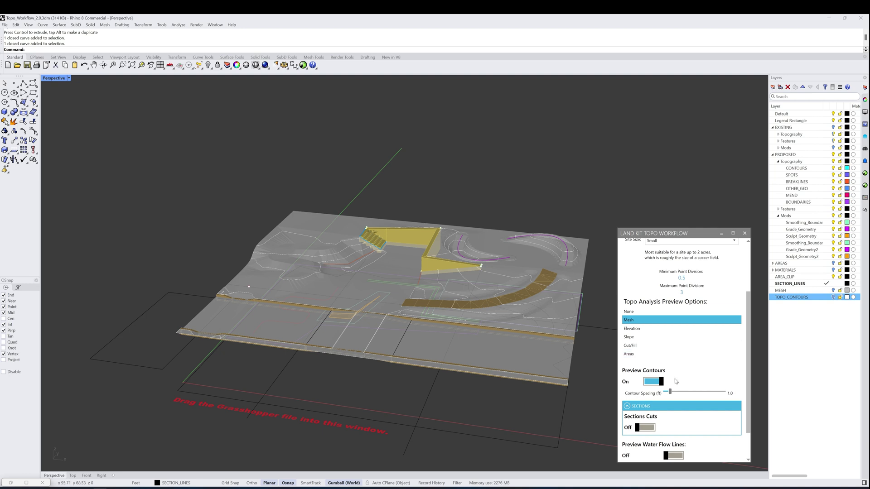
- Turn on the water flow lines preview and view the drainage paths over the site
scroll(655, 419, down, 2)
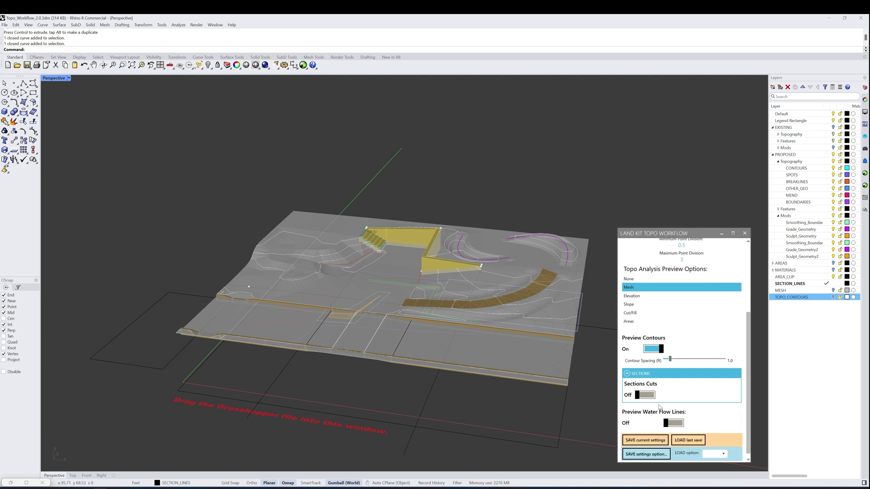
click(679, 418)
mouse_move(545, 290)
right_down()
mouse_move(557, 281)
mouse_move(552, 286)
right_up()
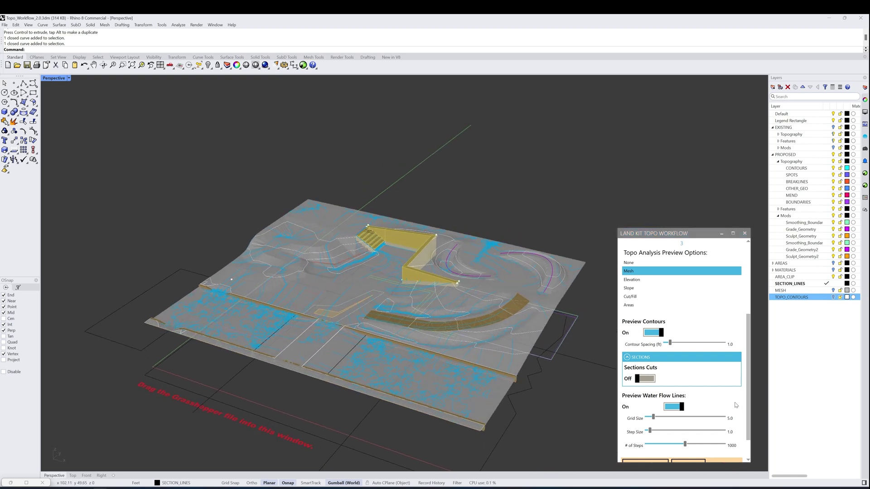
- Lower the end control point of the outer berm's purple grading curve and examine how the terrain and flow lines respond
scroll(734, 403, down, 2)
scroll(554, 270, up, 3)
click(566, 275)
scroll(567, 274, down, 3)
click(550, 220)
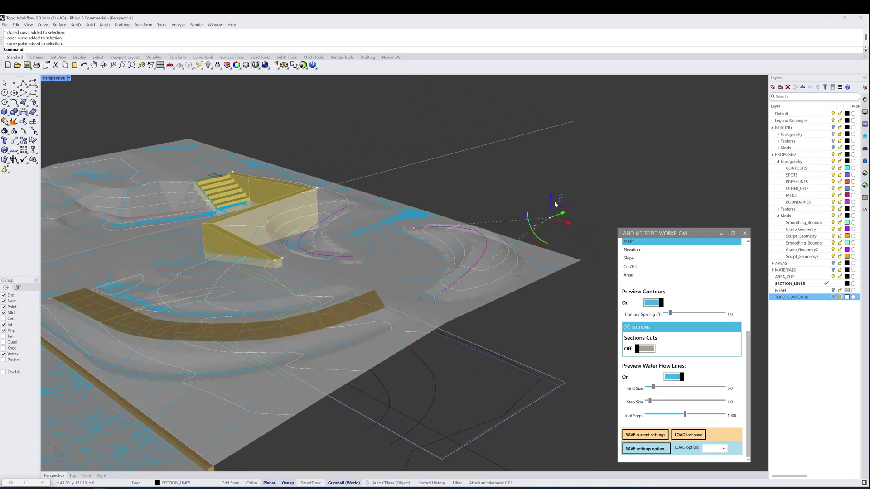
drag(551, 197, 559, 238)
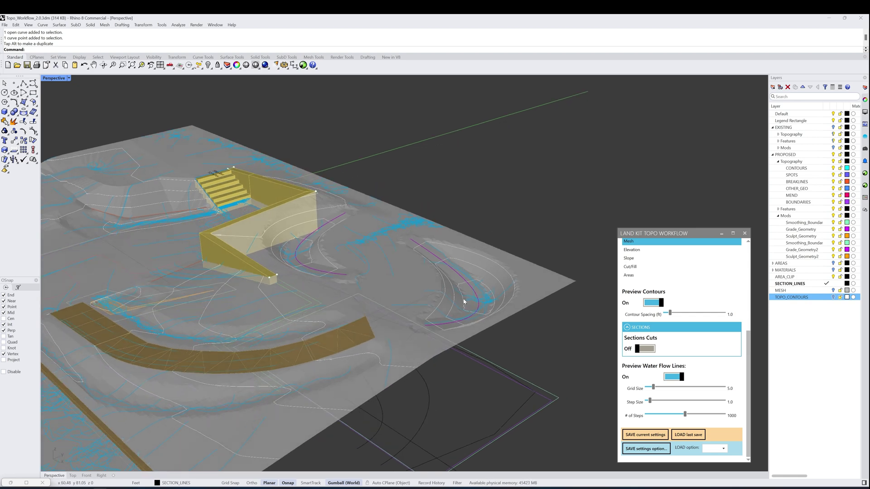
right_drag(531, 316, 507, 303)
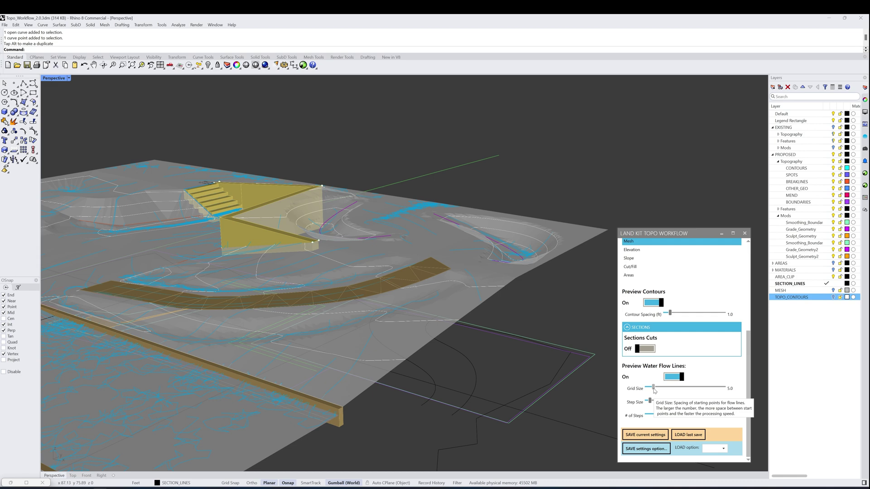
- Turn off the water flow lines preview and view the plain terrain mesh across the whole site
click(674, 377)
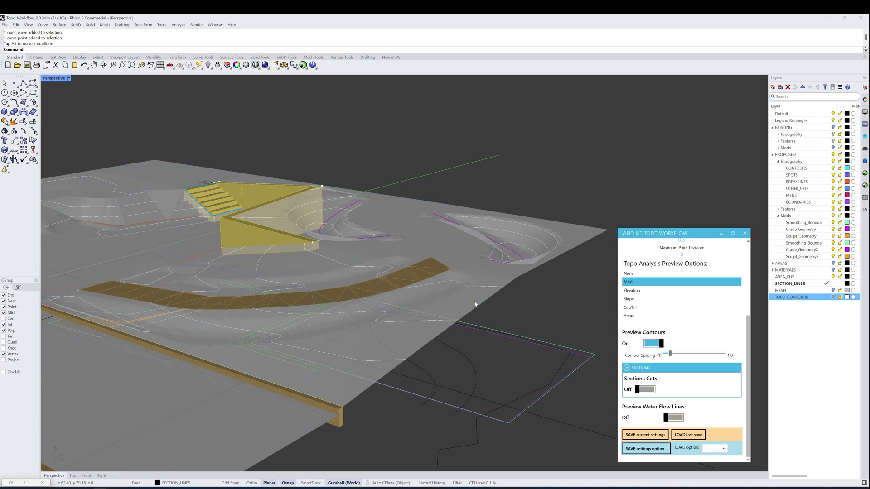
right_drag(474, 298, 513, 267)
scroll(492, 305, down, 4)
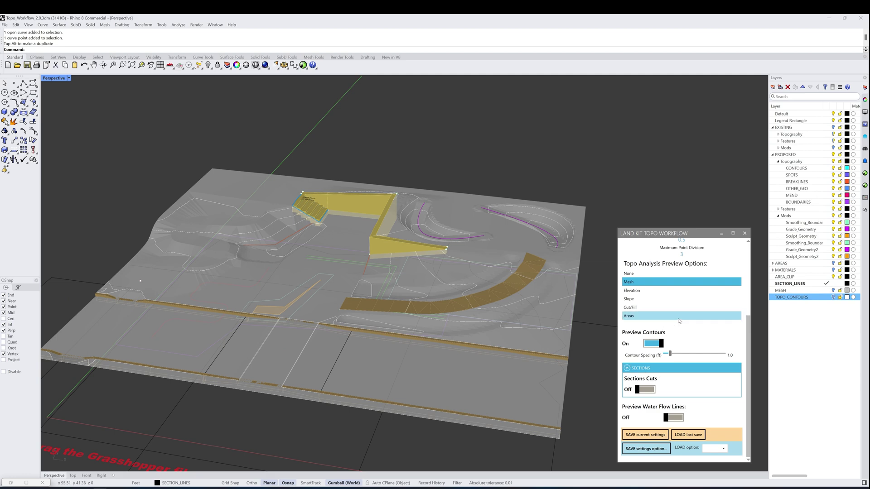
- Review the available site size options and set the site size to Medium
scroll(691, 262, up, 3)
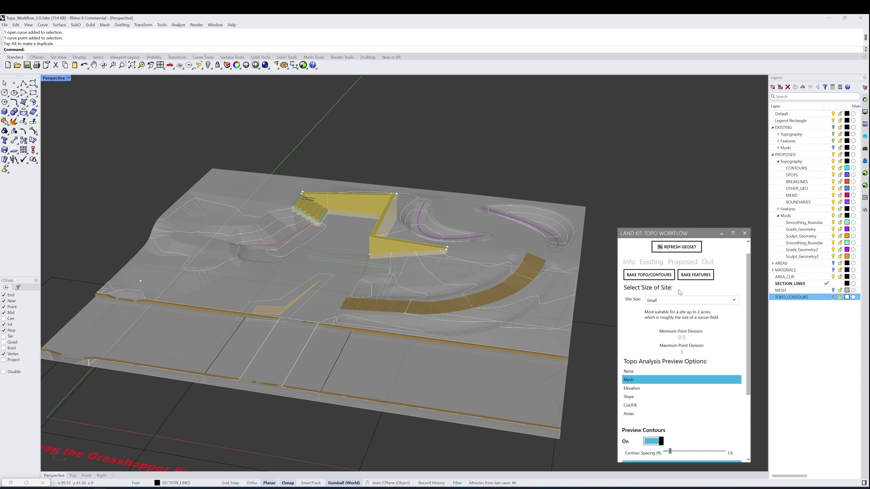
scroll(666, 322, down, 3)
scroll(673, 297, up, 2)
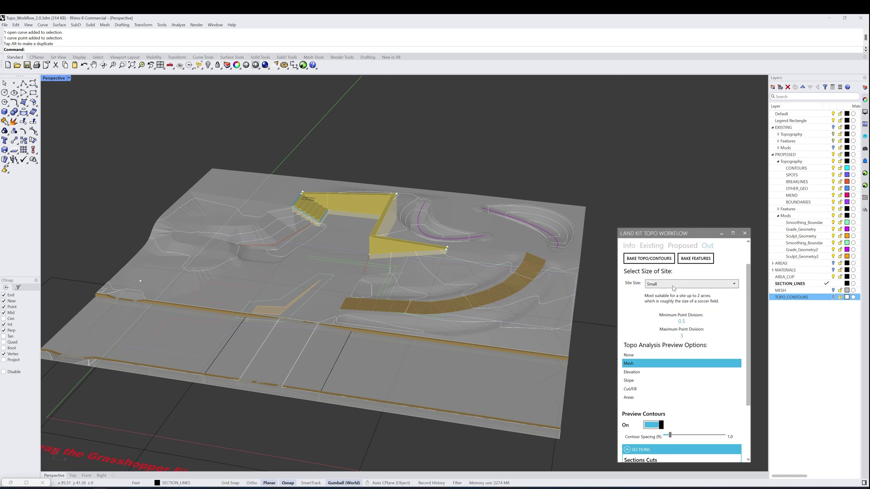
click(673, 288)
click(652, 323)
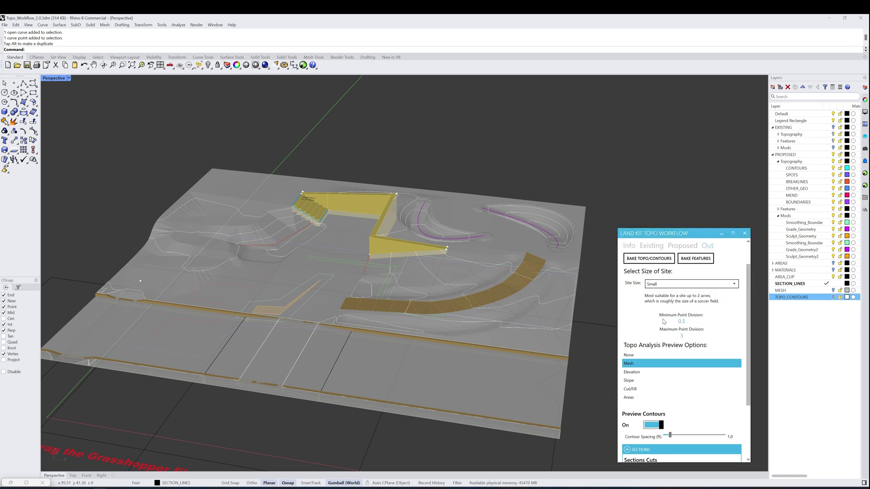
scroll(599, 301, down, 3)
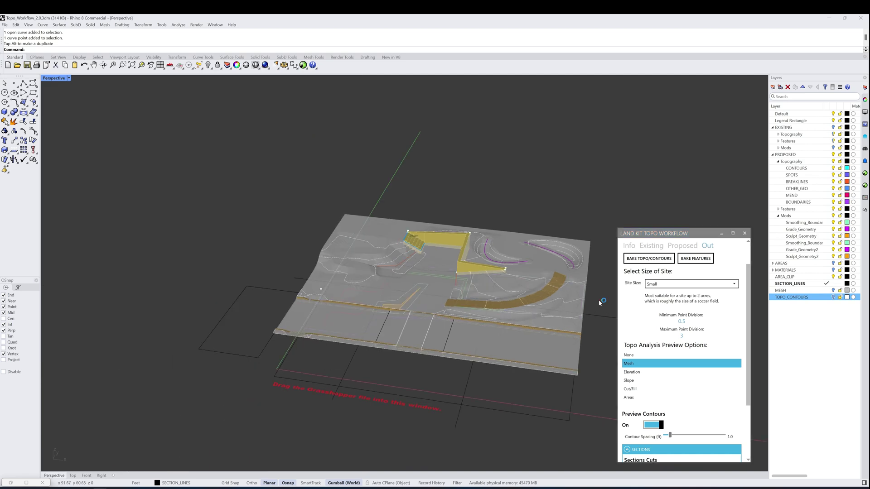
click(685, 286)
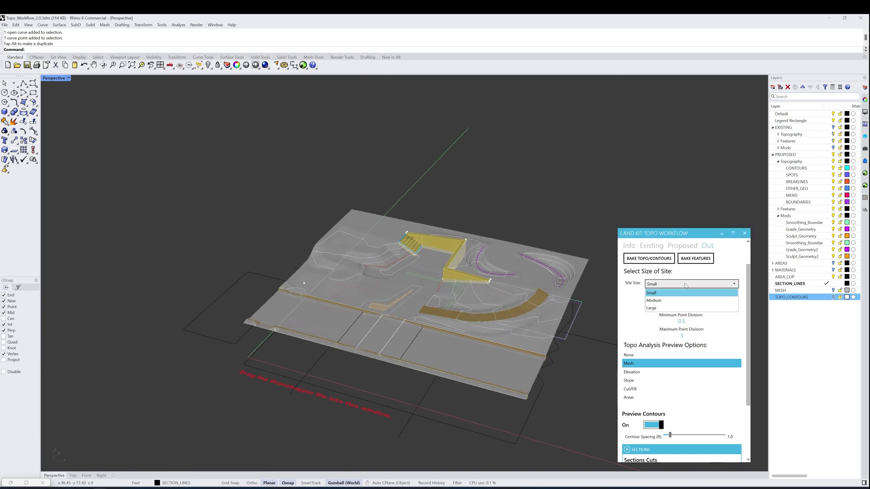
click(586, 324)
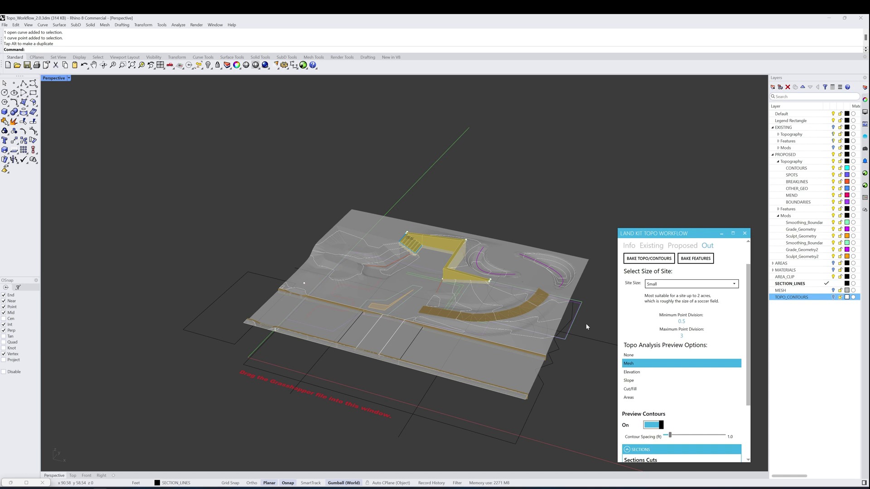
click(731, 288)
click(716, 301)
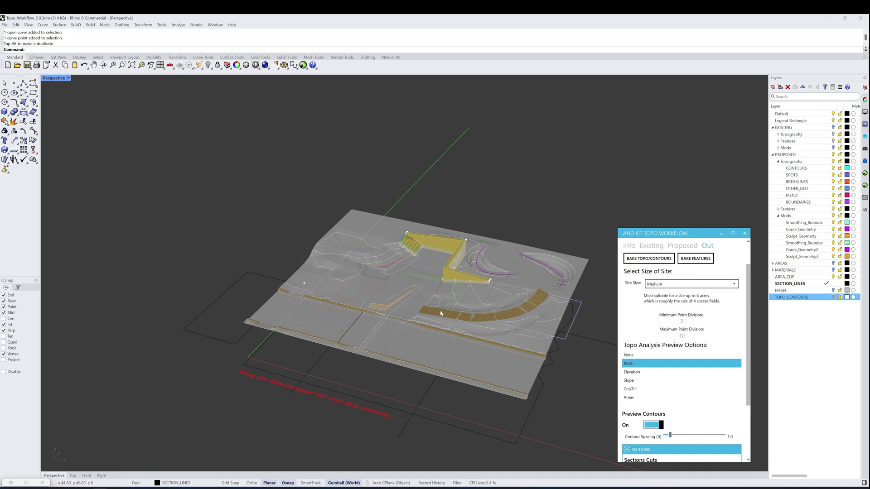
- Set the site size to Large and examine the mesh detail around the wall and stairs
click(733, 285)
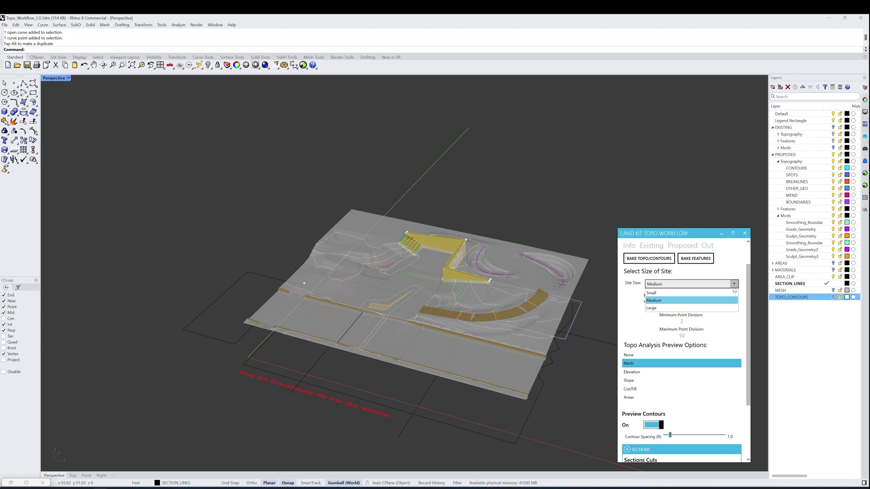
click(709, 311)
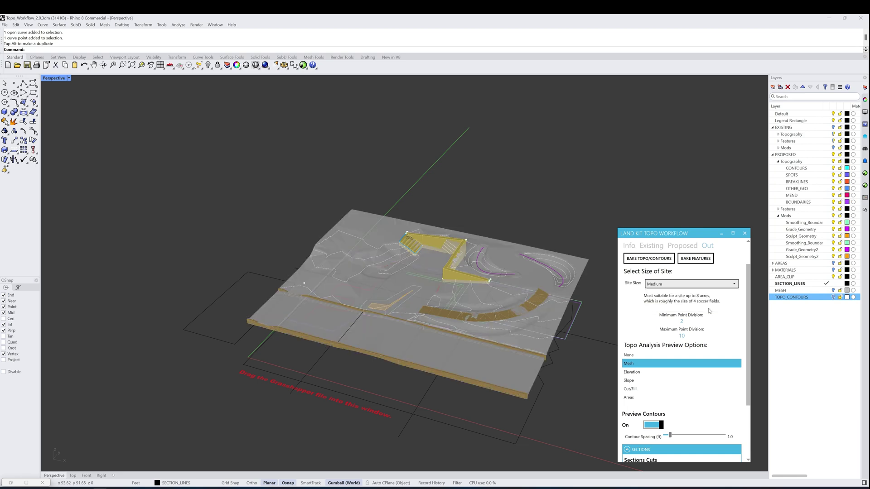
right_drag(547, 291, 568, 286)
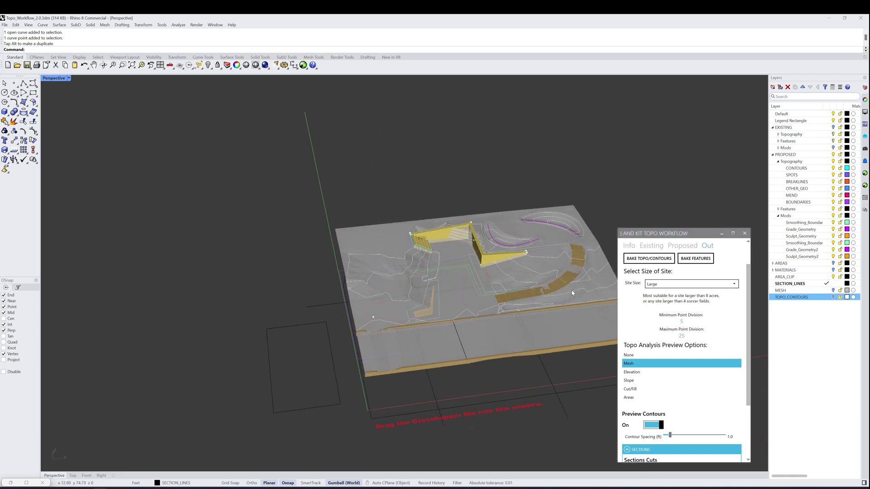
scroll(464, 223, up, 6)
right_drag(410, 169, 547, 209)
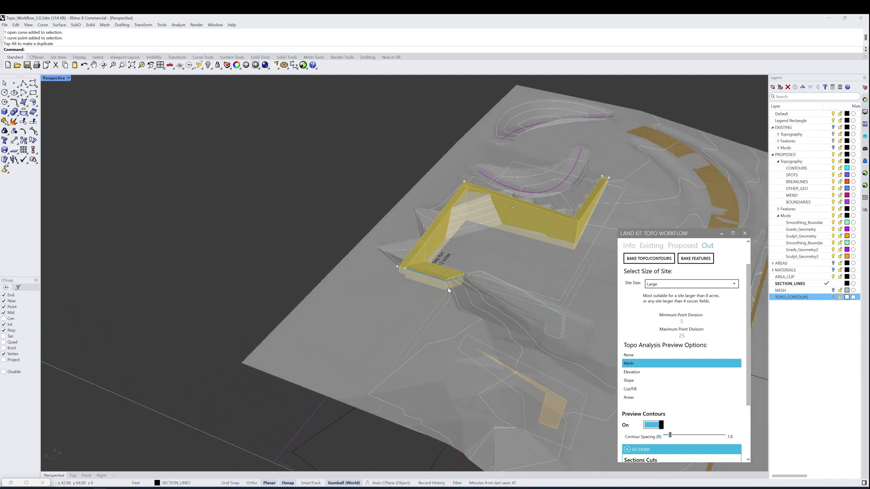
right_drag(565, 241, 398, 242)
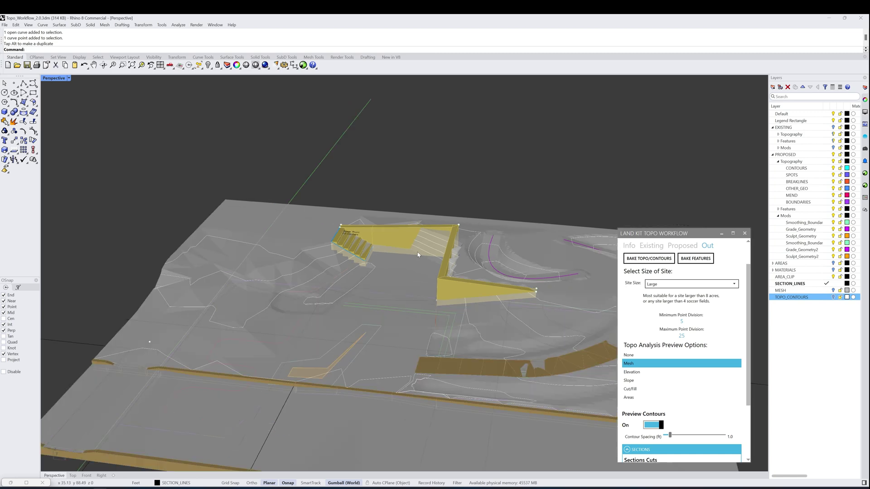
scroll(418, 252, down, 2)
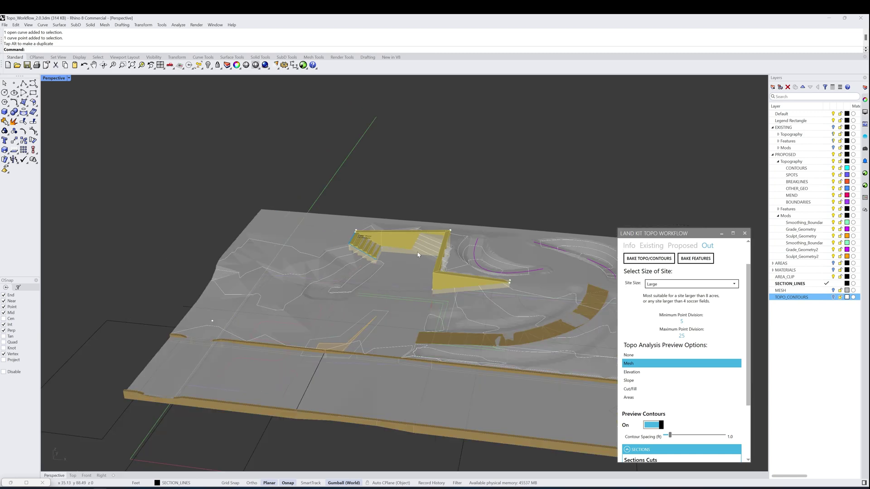
- Return the site size to Small
click(734, 285)
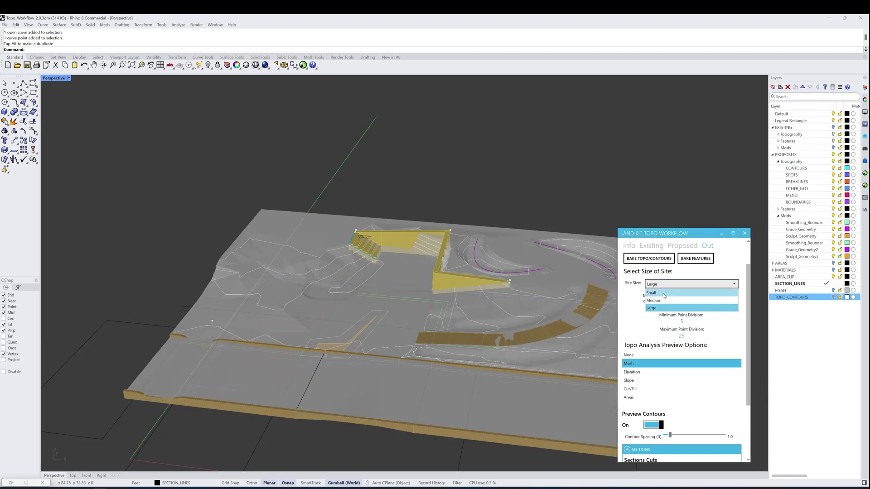
click(729, 286)
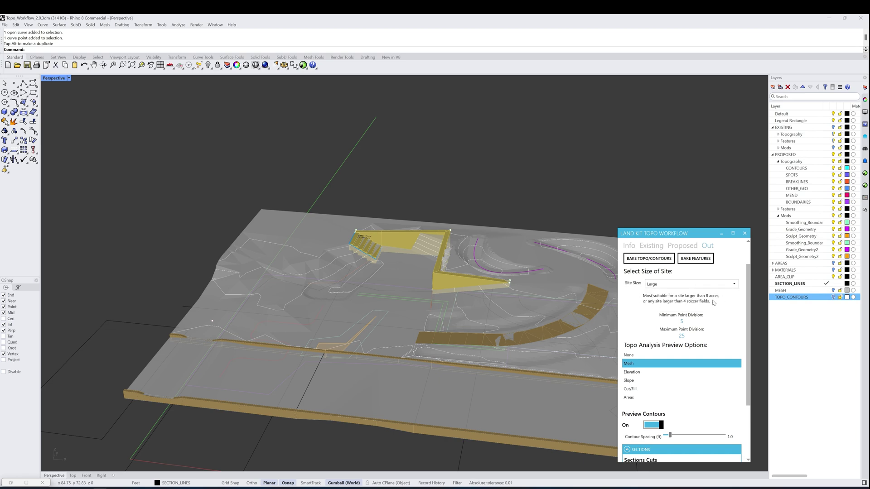
click(735, 285)
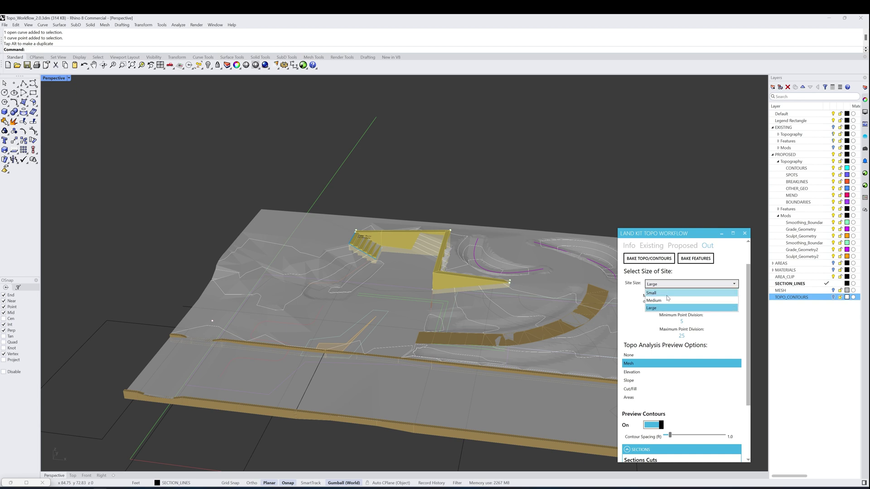
click(667, 296)
- Set the topo analysis preview to Areas and examine the coloured material surfaces over the site
scroll(725, 290, down, 2)
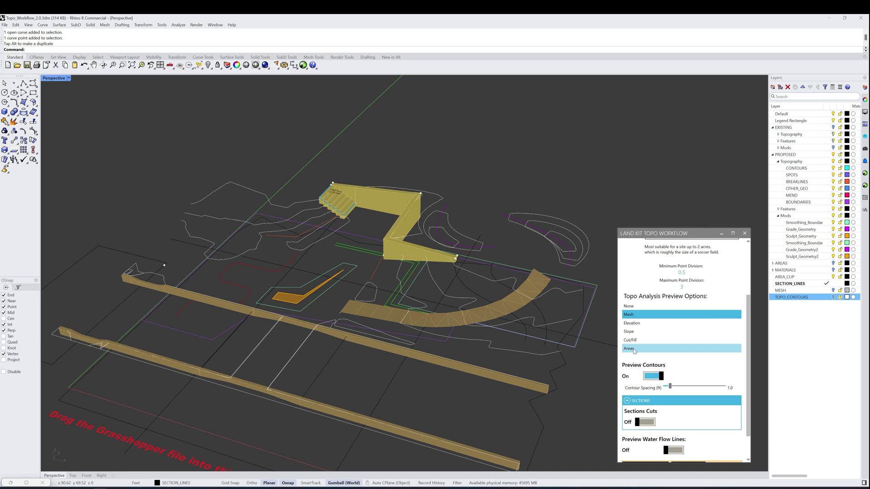
scroll(535, 300, down, 5)
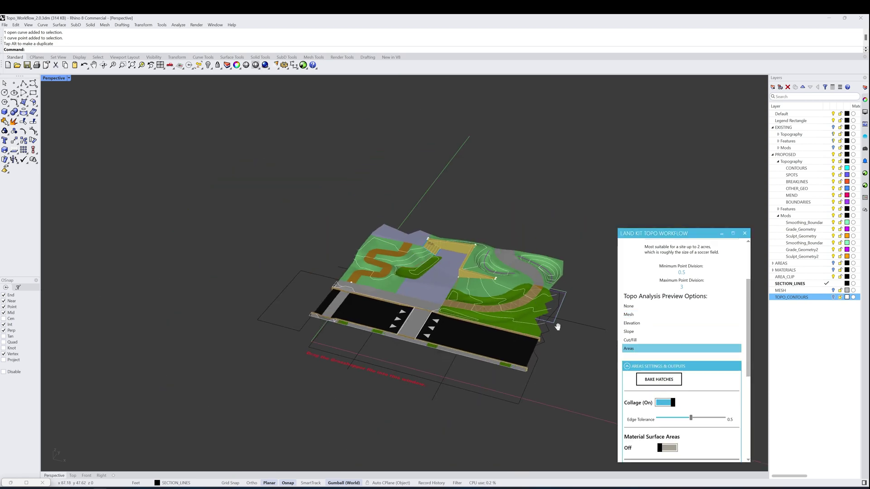
right_drag(548, 323, 542, 317)
scroll(490, 303, up, 5)
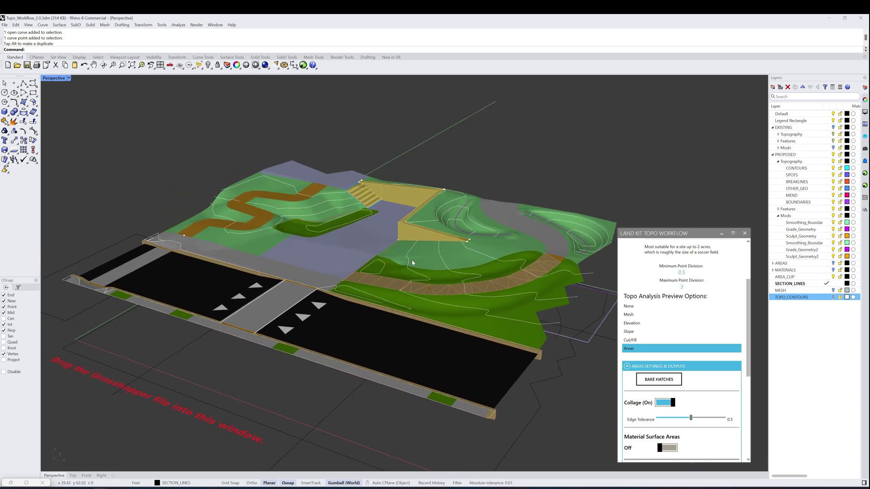
mouse_move(470, 307)
right_down()
mouse_move(491, 316)
mouse_move(470, 316)
right_up()
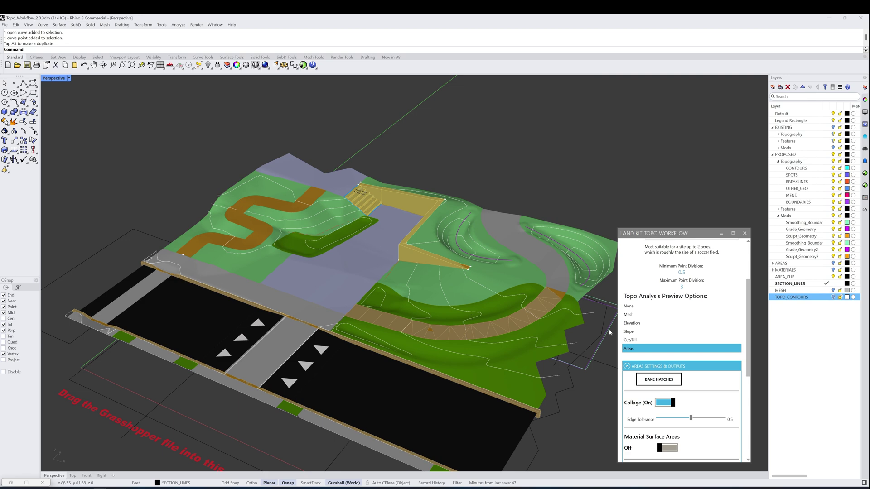
- Turn off the path preview in the existing feature settings
scroll(670, 285, up, 3)
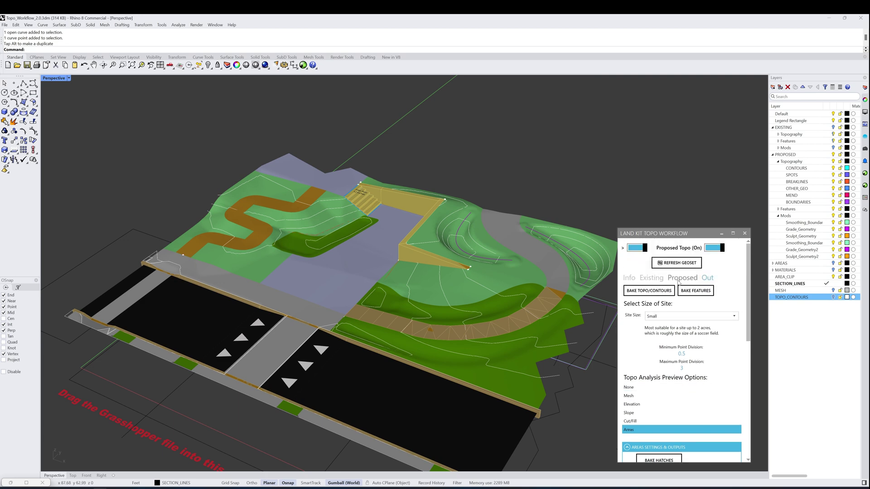
click(651, 278)
click(636, 291)
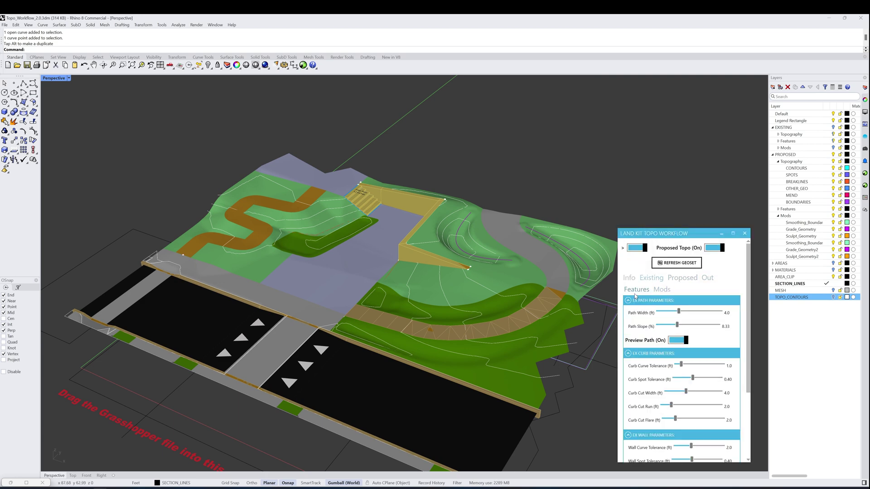
click(678, 340)
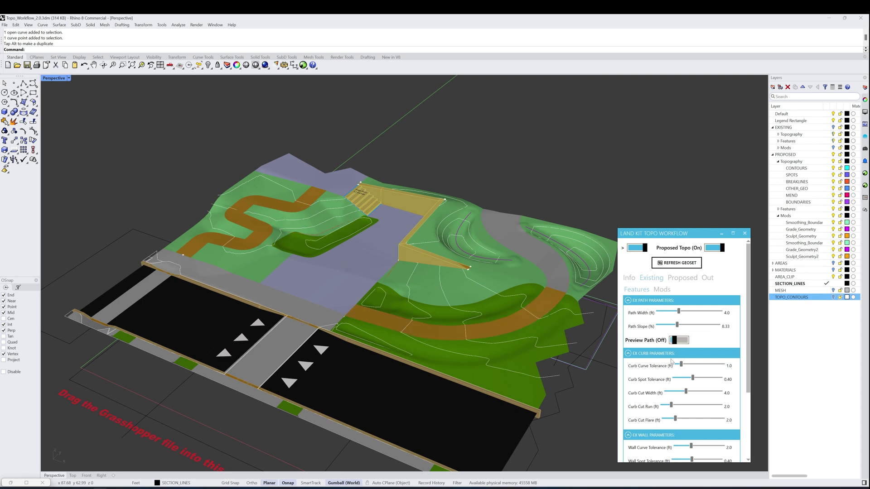
- Return to the output settings and review the collage, material surface and linework options for the Areas preview
click(705, 278)
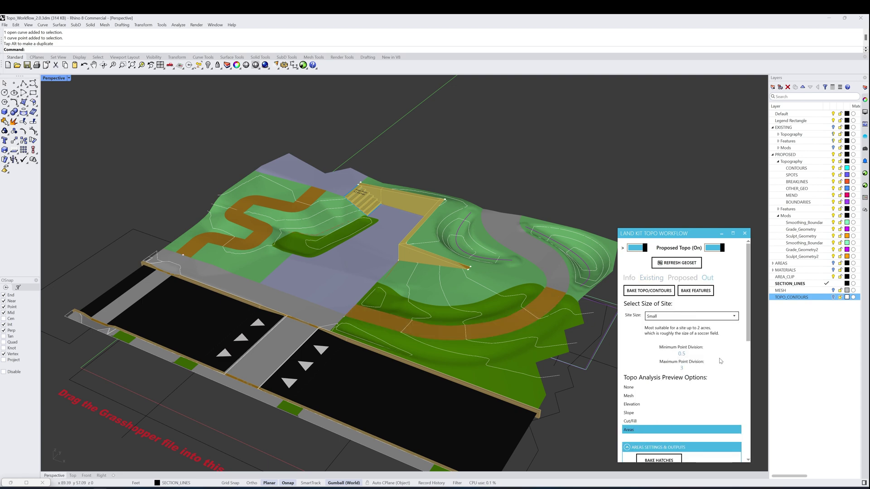
scroll(720, 362, down, 3)
scroll(719, 365, down, 2)
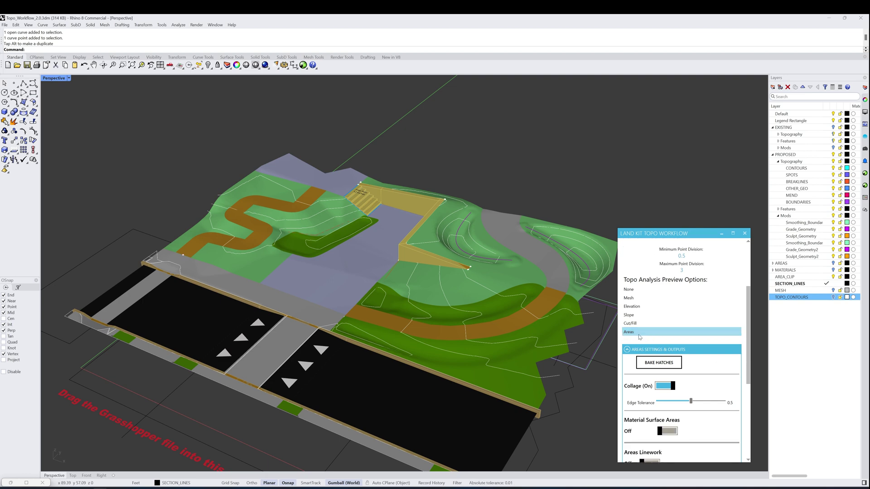
scroll(725, 354, down, 2)
scroll(678, 313, down, 2)
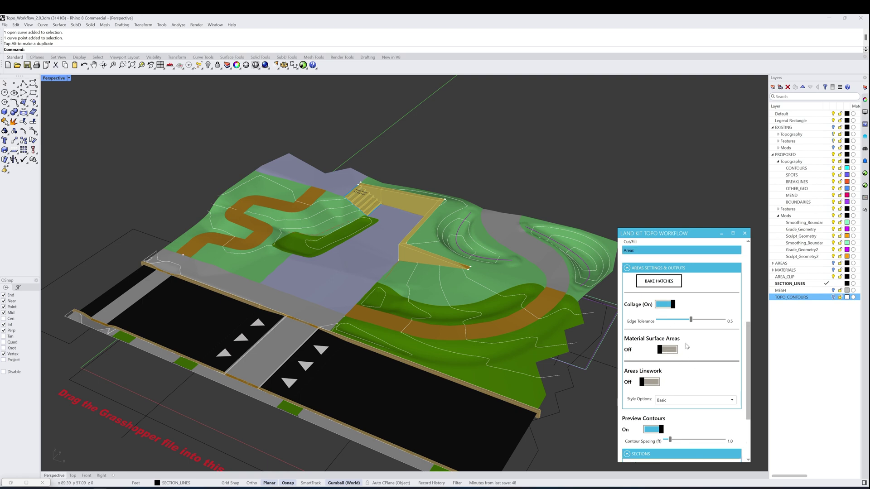
right_drag(596, 319, 557, 310)
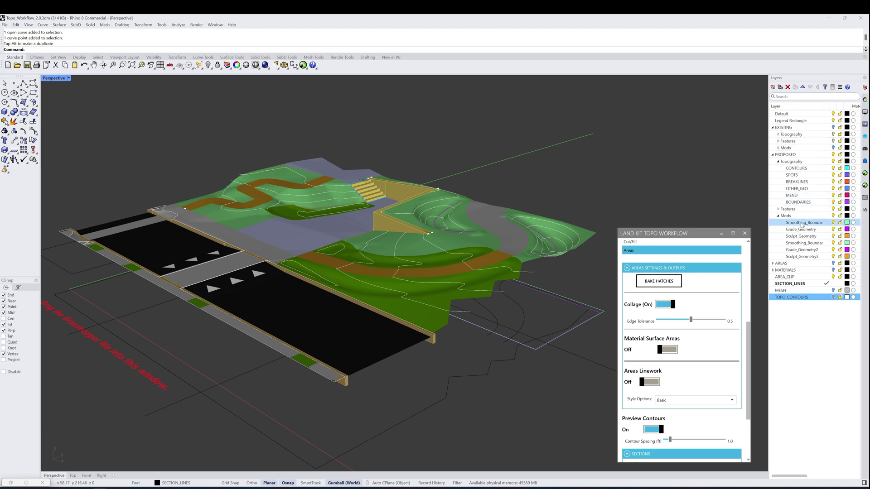
- Turn on the AREAS layer and view its flat area shapes above the terrain
click(833, 264)
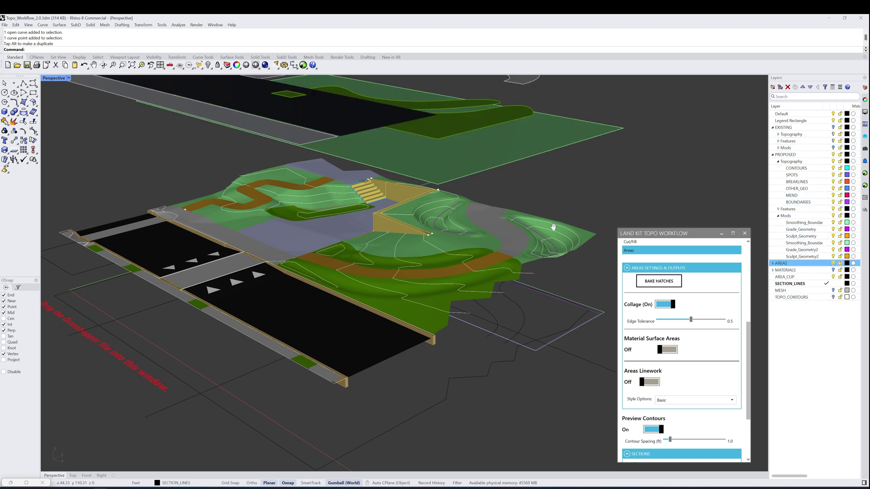
scroll(552, 223, down, 10)
mouse_move(541, 276)
right_down()
mouse_move(554, 277)
mouse_move(541, 287)
mouse_move(530, 278)
mouse_move(546, 291)
right_up()
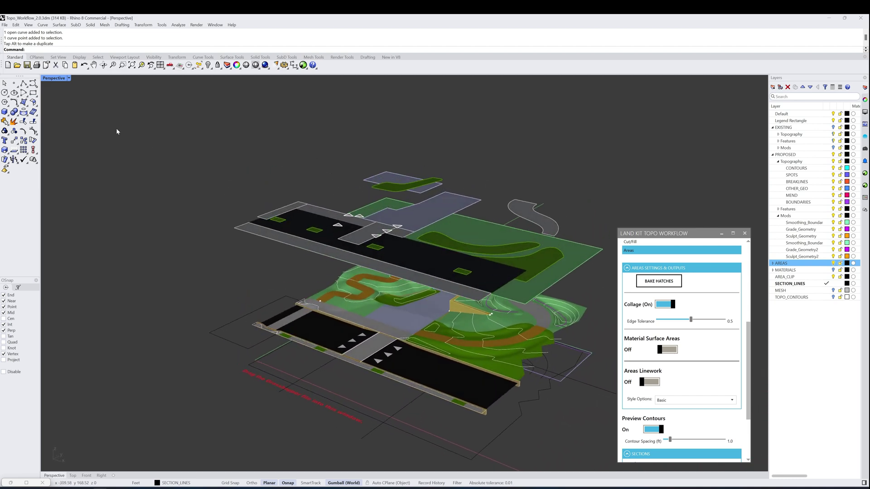
- Switch to the Top view and set its display mode to Shaded
double_click(54, 78)
double_click(48, 78)
right_drag(377, 212, 375, 201)
click(54, 79)
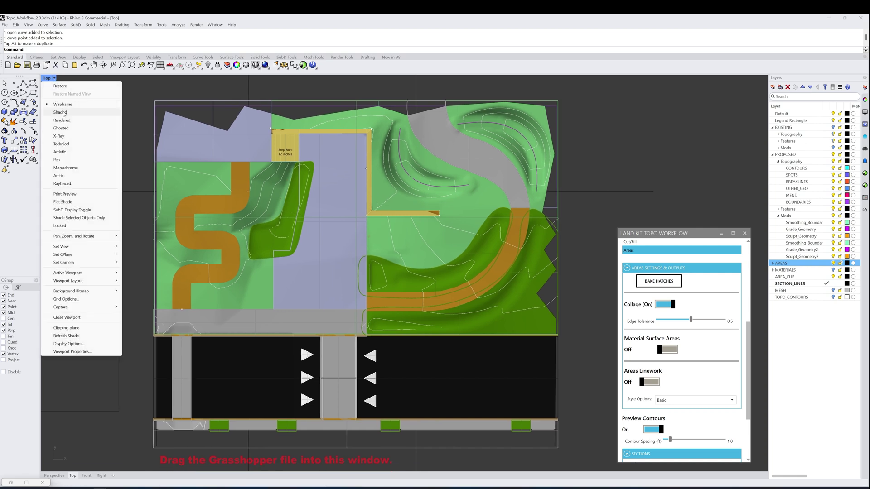
click(64, 114)
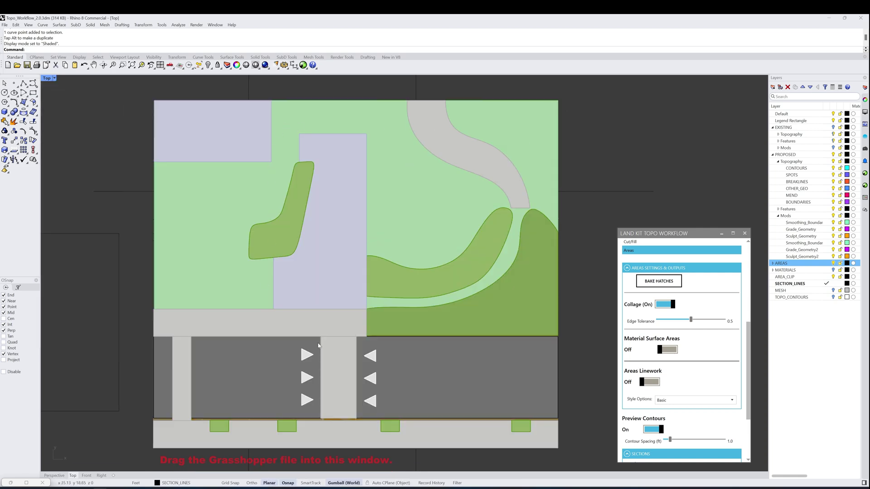
scroll(352, 335, down, 1)
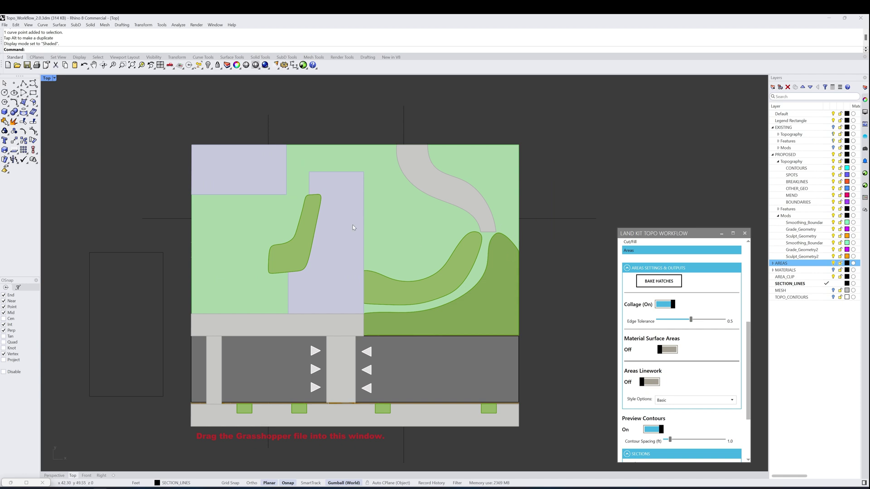
- Toggle the AREAS layer off and on to compare the flat areas with the terrain, and return to the Perspective view
click(833, 264)
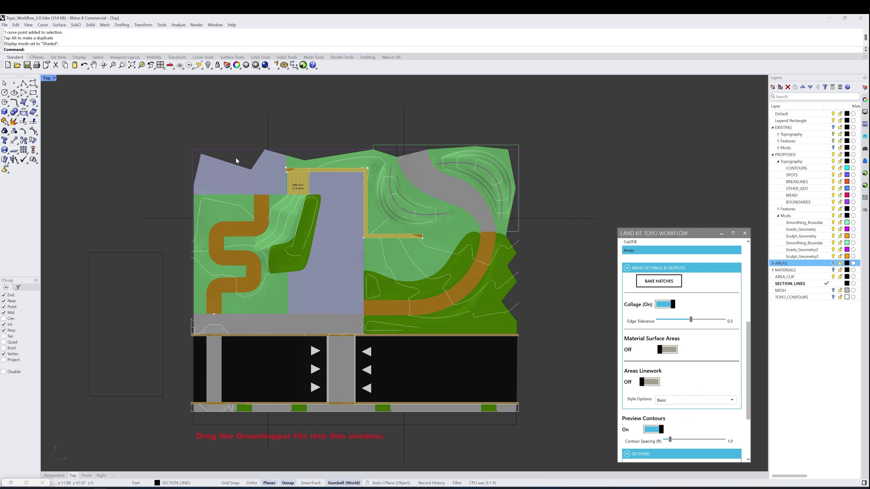
click(833, 264)
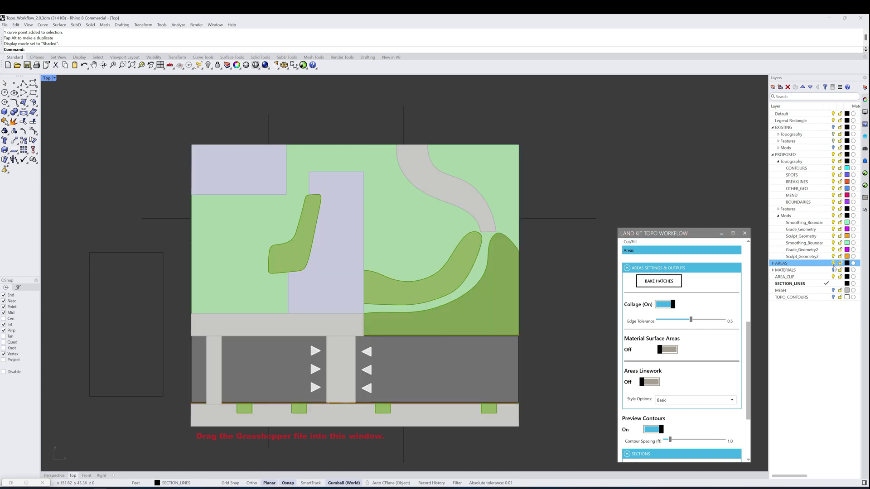
double_click(47, 78)
double_click(428, 80)
mouse_move(514, 134)
right_down()
mouse_move(530, 157)
mouse_move(510, 151)
right_up()
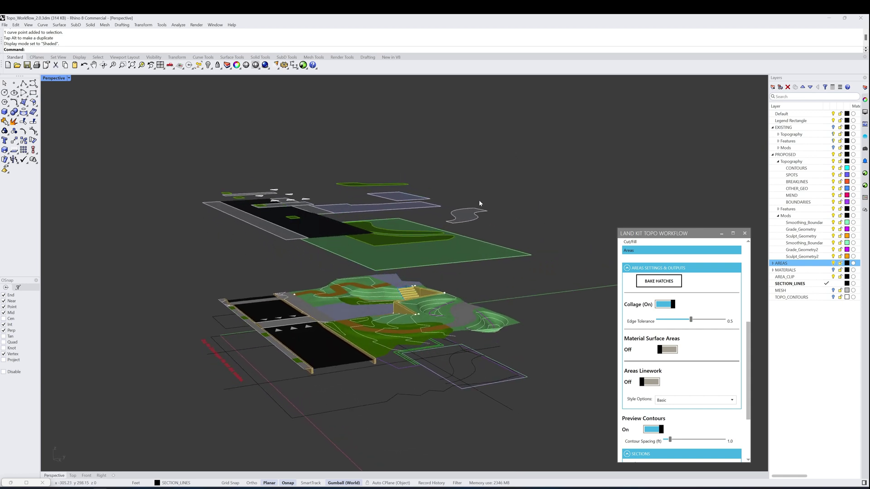
- Move the curved concrete path surface on the AREAS layer vertically down to below the large lawn surface
right_drag(476, 222, 501, 299)
scroll(501, 299, up, 5)
right_drag(471, 238, 416, 290)
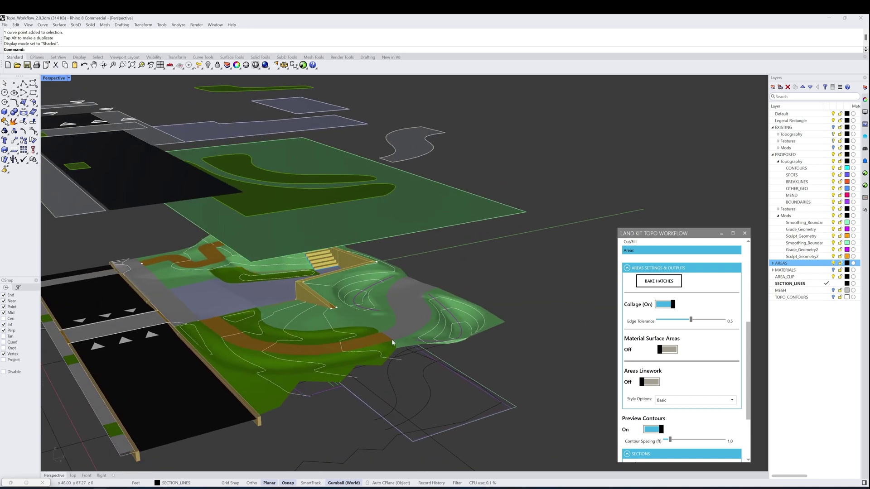
click(407, 156)
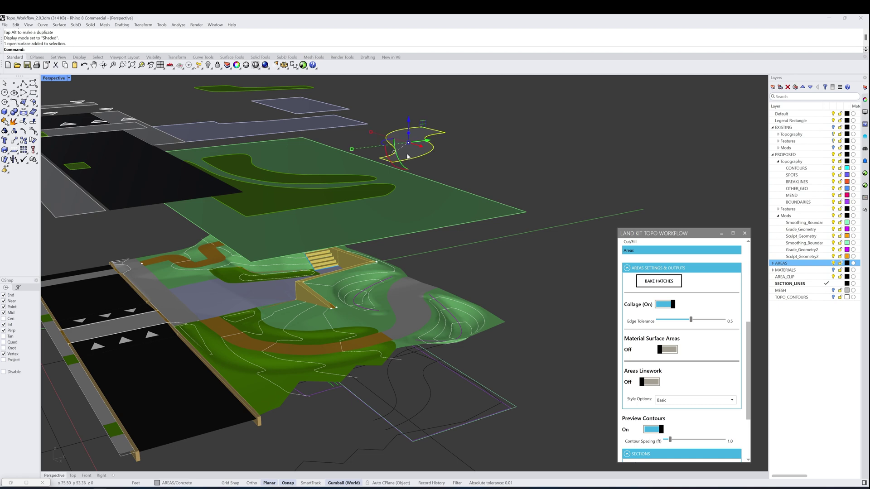
drag(409, 122, 413, 208)
click(455, 167)
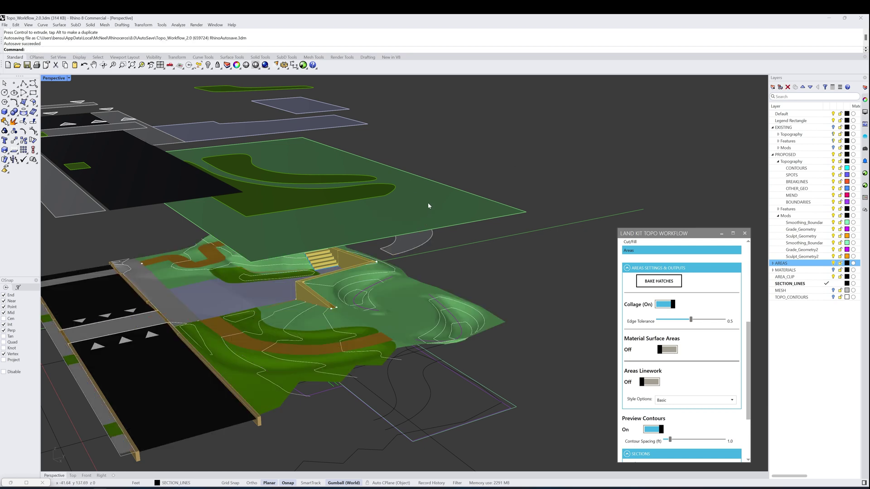
click(452, 204)
click(480, 267)
right_drag(404, 322, 432, 241)
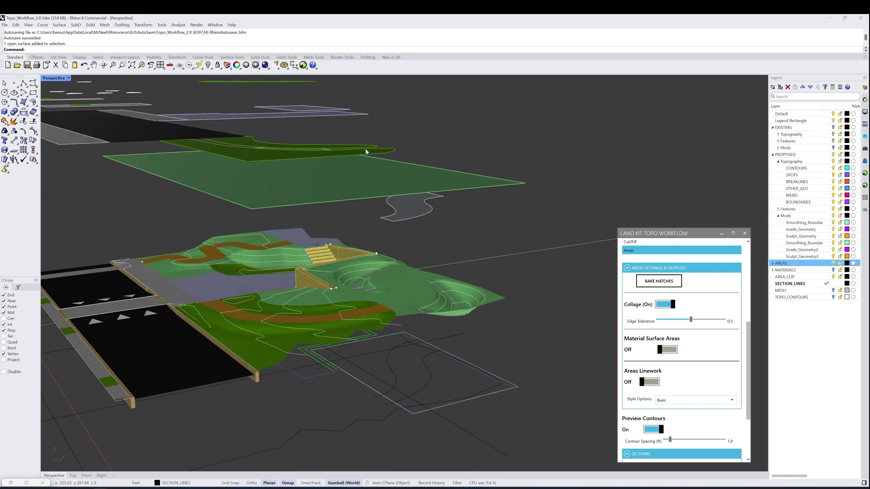
- Raise the curved concrete path surface back above the large lawn surface
click(422, 202)
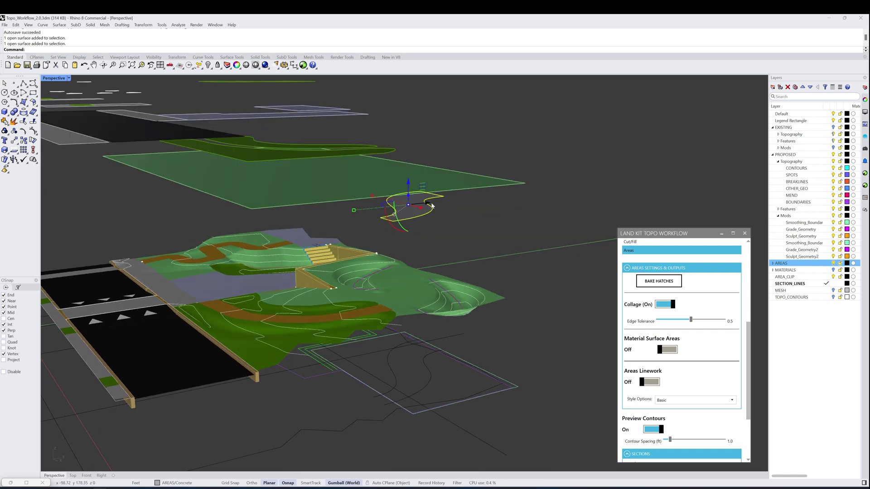
right_drag(481, 212, 485, 235)
drag(412, 224, 408, 167)
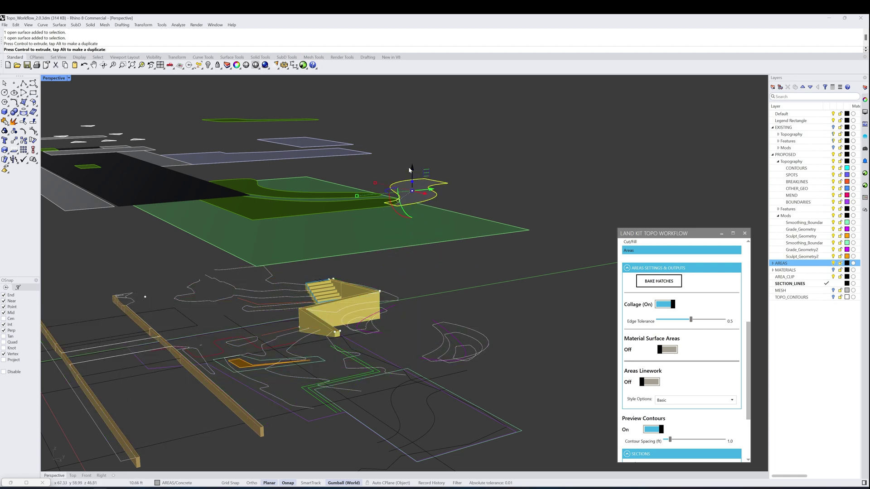
right_drag(419, 175, 450, 210)
- Try shifting the curved concrete path surface horizontally, undo the move and clear the selection
drag(461, 263, 446, 255)
right_drag(517, 306, 507, 294)
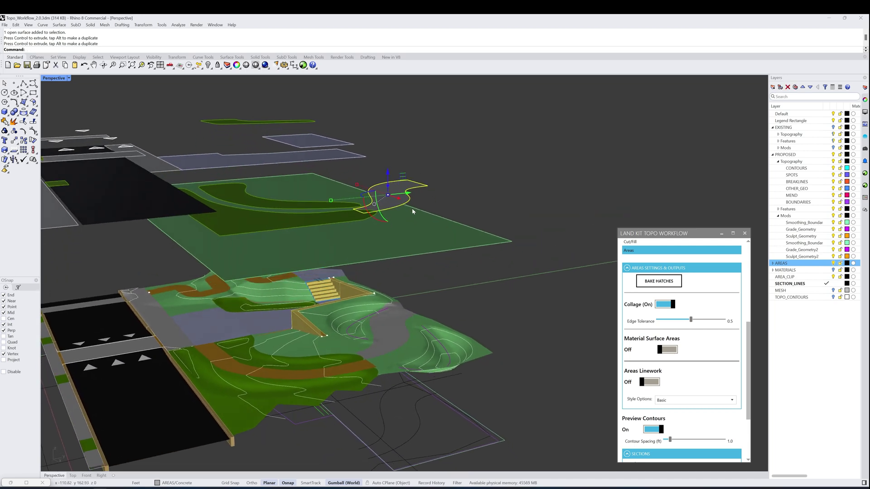
key(ctrl+z)
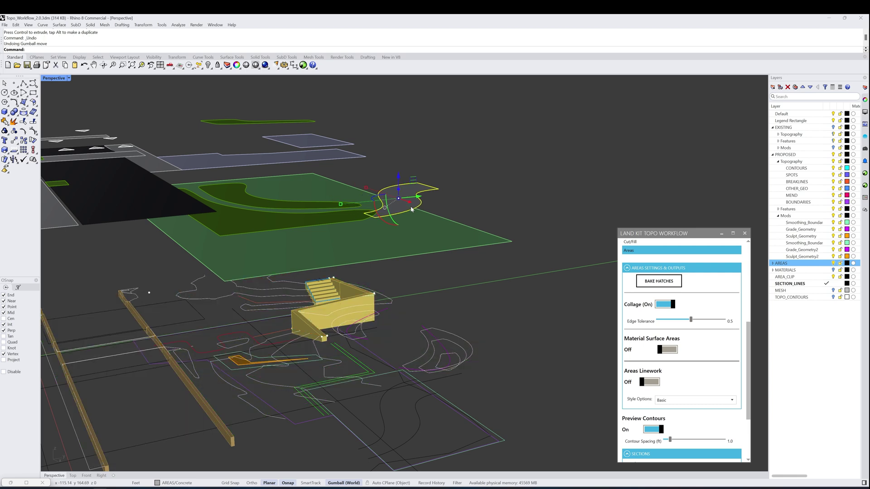
shift+right_drag(412, 209, 589, 263)
key(Escape)
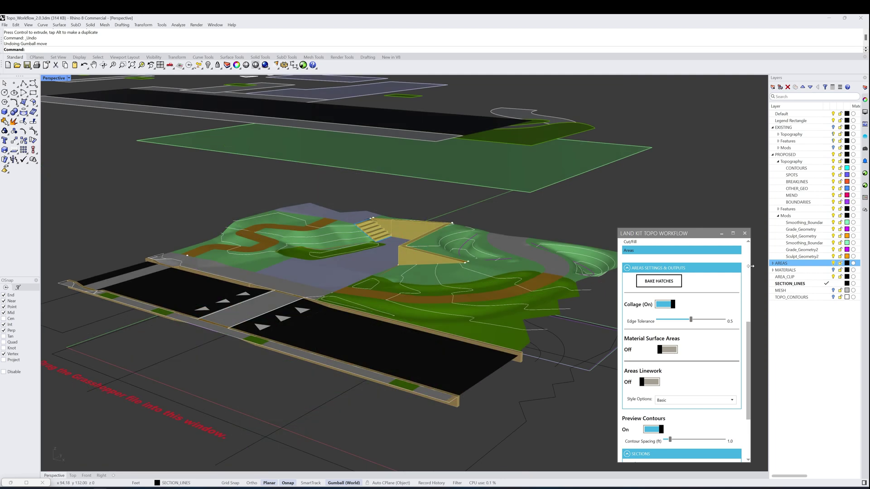
- Turn on the MATERIALS layer and select the lawn meshes beside the curved concrete path to examine their shared edges
scroll(725, 281, up, 2)
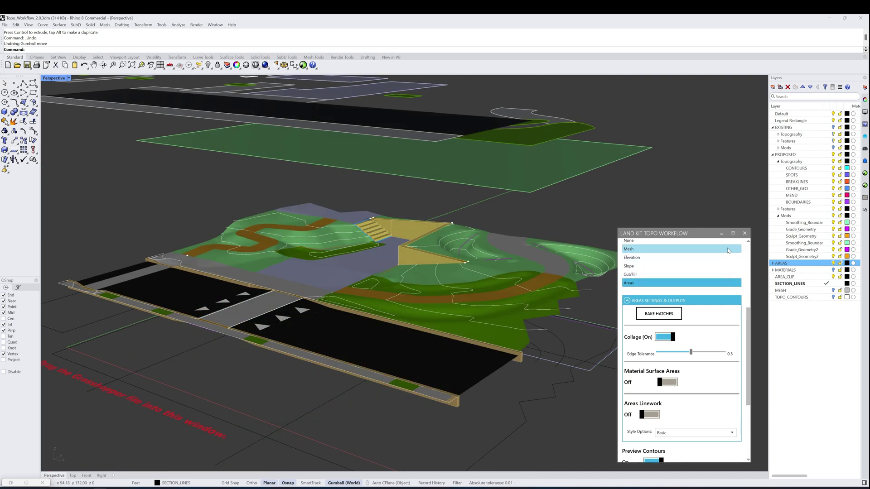
scroll(748, 316, up, 5)
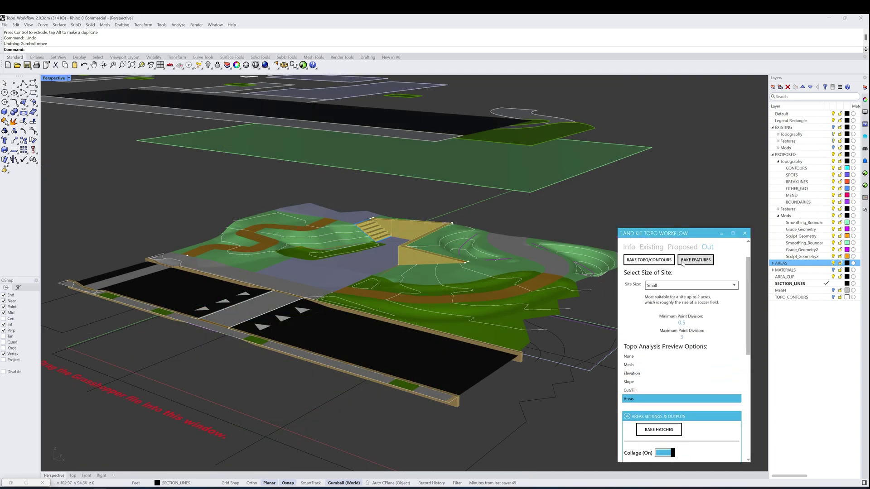
click(832, 271)
mouse_move(399, 290)
right_down()
mouse_move(414, 307)
mouse_move(460, 284)
mouse_move(492, 261)
mouse_move(487, 233)
mouse_move(500, 227)
right_up()
scroll(487, 233, up, 2)
click(486, 233)
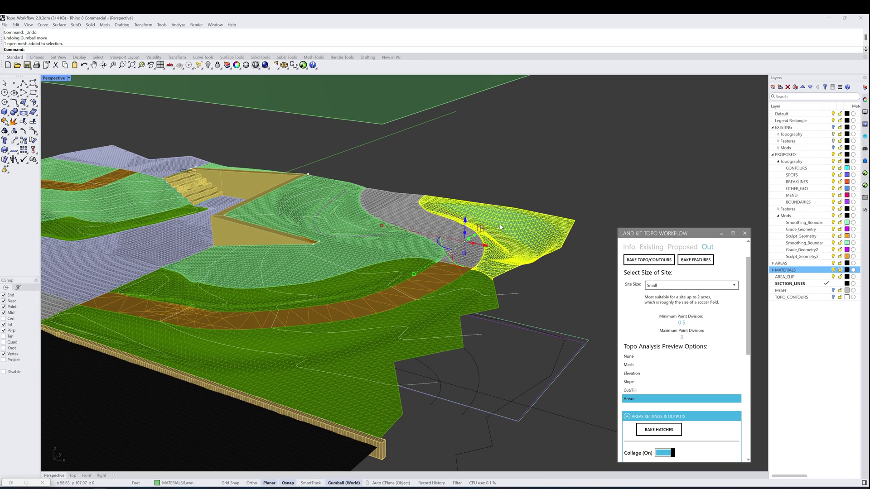
shift+click(397, 249)
right_drag(397, 249, 425, 255)
shift+click(375, 261)
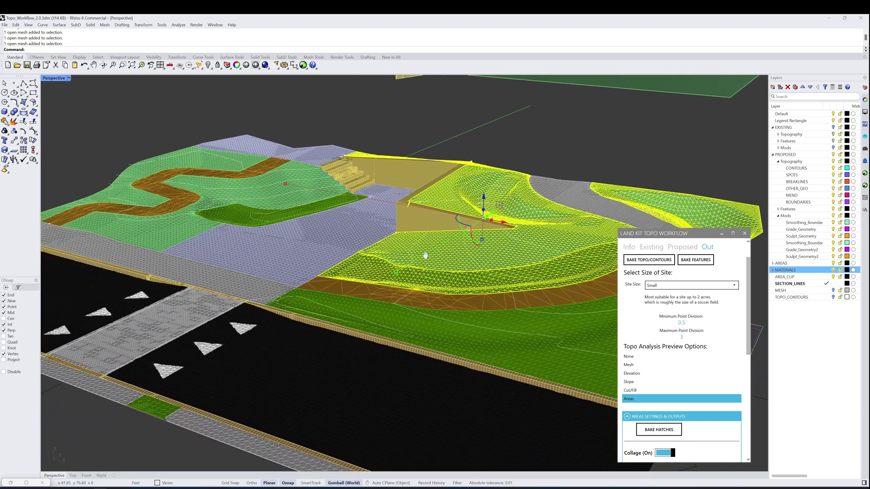
scroll(425, 255, up, 8)
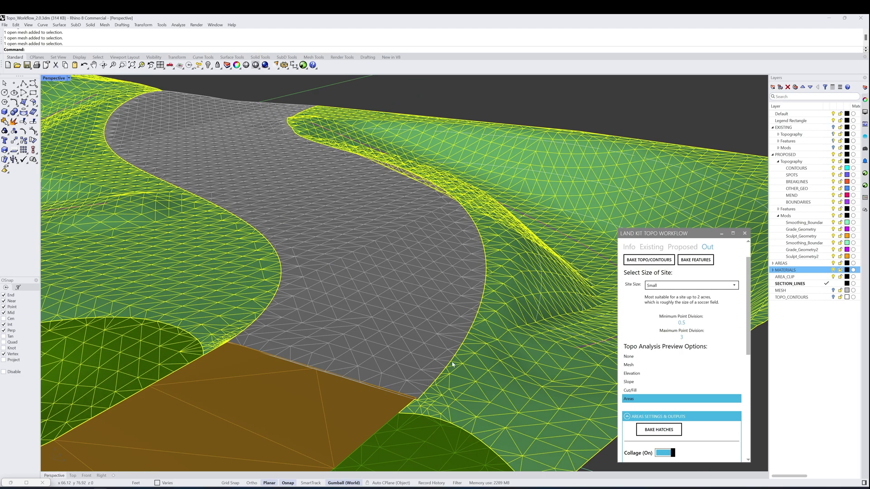
scroll(494, 233, down, 10)
- Lift one of the white arrow meshes and the asphalt mesh off the road as separate pieces
shift+right_drag(271, 315, 411, 307)
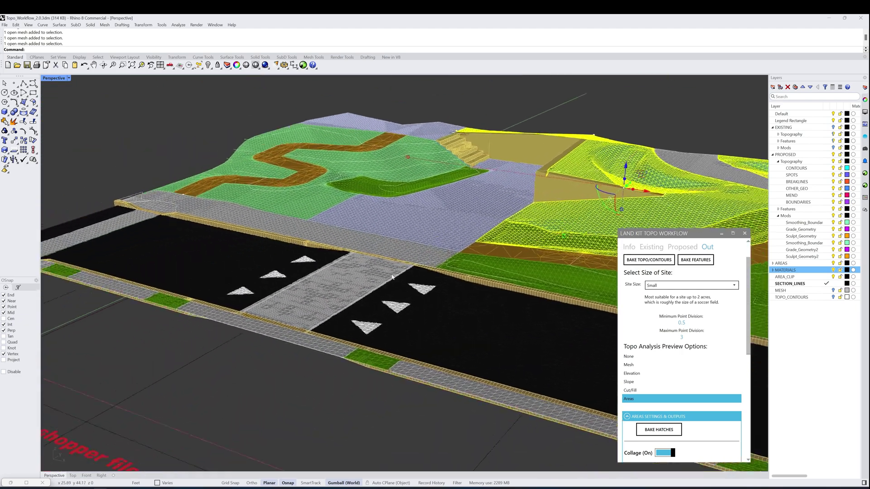
scroll(410, 307, up, 7)
click(411, 306)
drag(380, 292, 375, 240)
scroll(408, 272, down, 5)
click(426, 292)
drag(585, 305, 585, 280)
mouse_move(584, 280)
right_down()
mouse_move(419, 257)
mouse_move(427, 269)
right_up()
scroll(420, 258, down, 5)
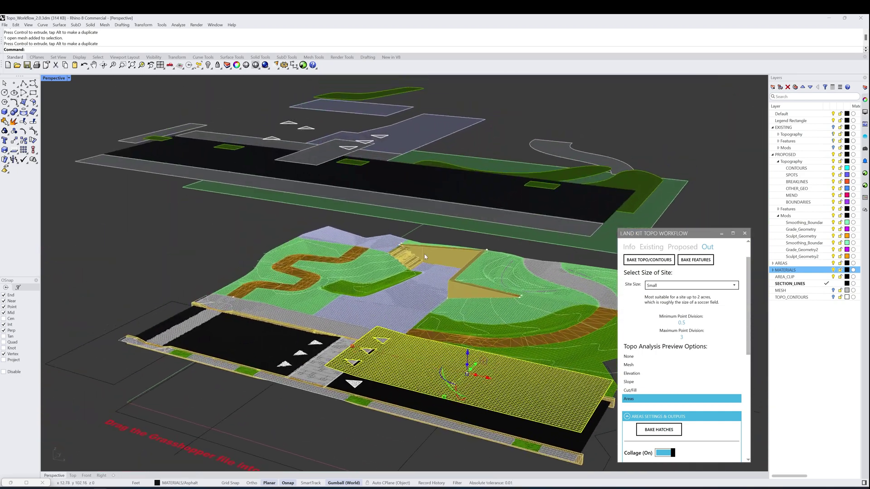
- Move the three White Lines arrow surfaces of the AREAS layer about 2.9 ft along the road, away from the crosswalk
click(349, 149)
shift+click(371, 143)
shift+click(381, 141)
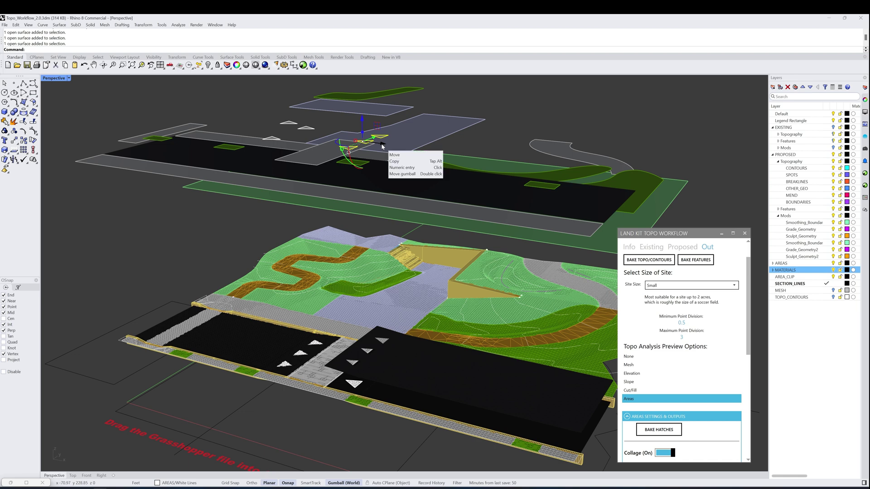
drag(382, 146, 401, 218)
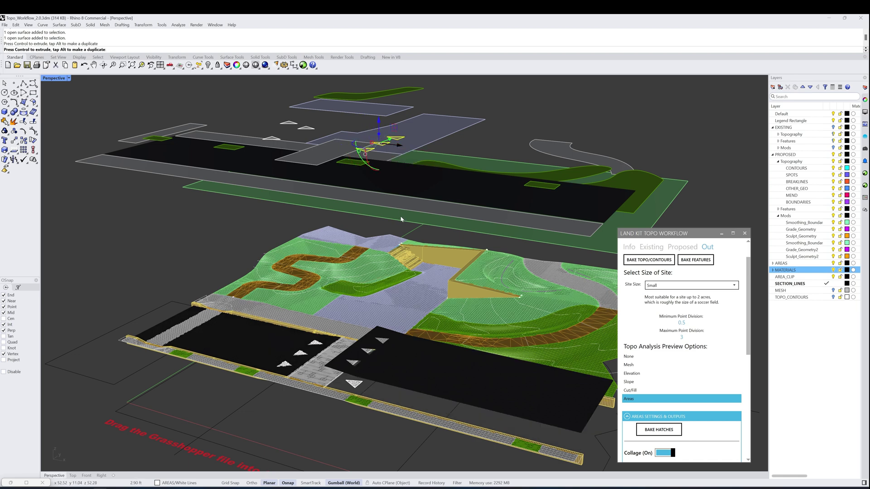
drag(381, 432, 381, 435)
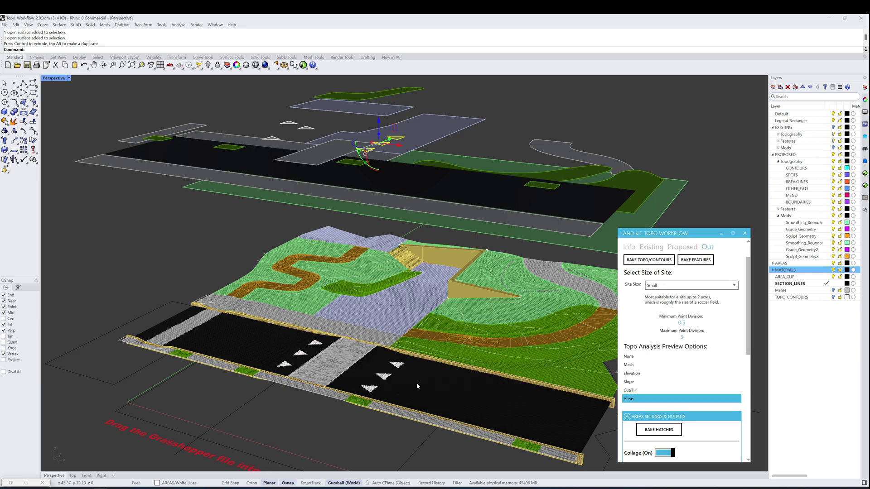
- Check a white arrow mesh and the surrounding asphalt mesh, try moving the asphalt mesh and undo the move
scroll(344, 352, up, 5)
click(344, 352)
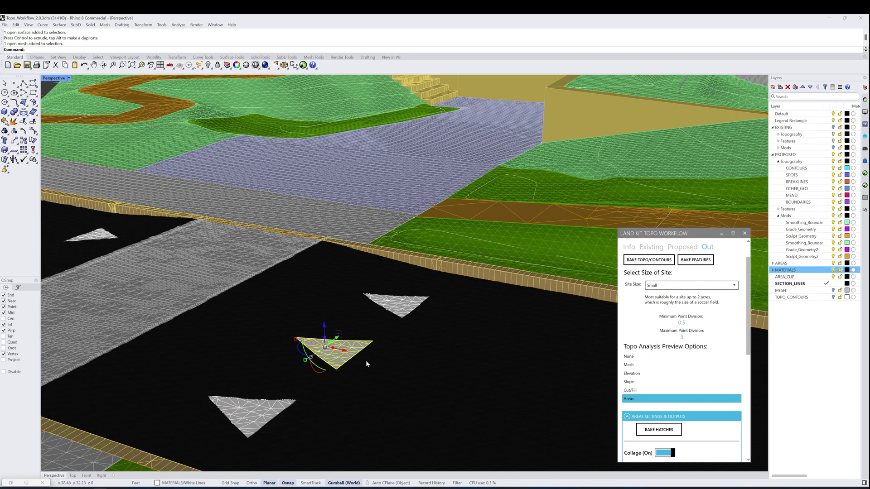
click(434, 331)
scroll(453, 335, down, 5)
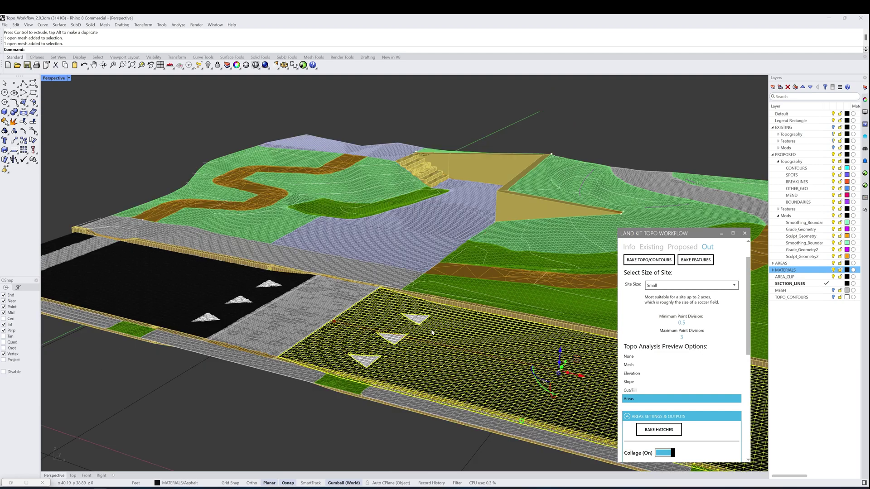
drag(498, 336, 497, 329)
key(ctrl+z)
- Move the wall spot point at the rear corner of the retaining wall vertically, and clear the selection
click(538, 176)
right_drag(539, 175, 501, 188)
click(443, 189)
drag(443, 165, 482, 202)
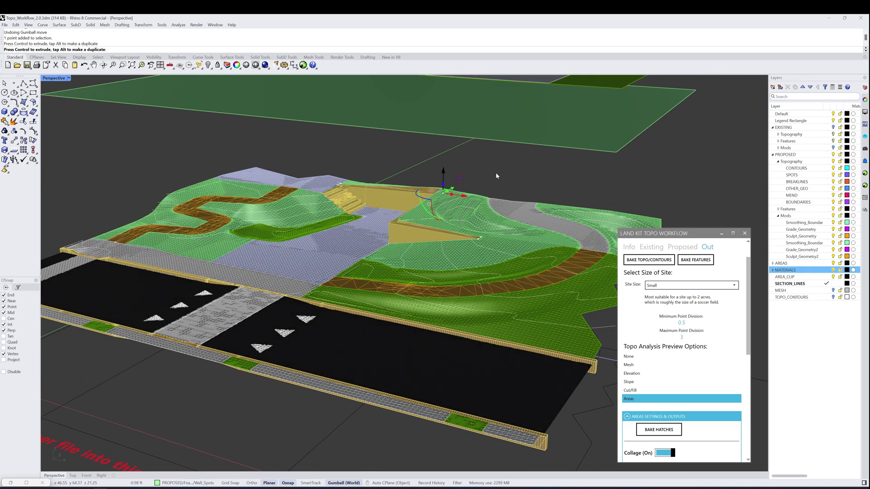
key(Escape)
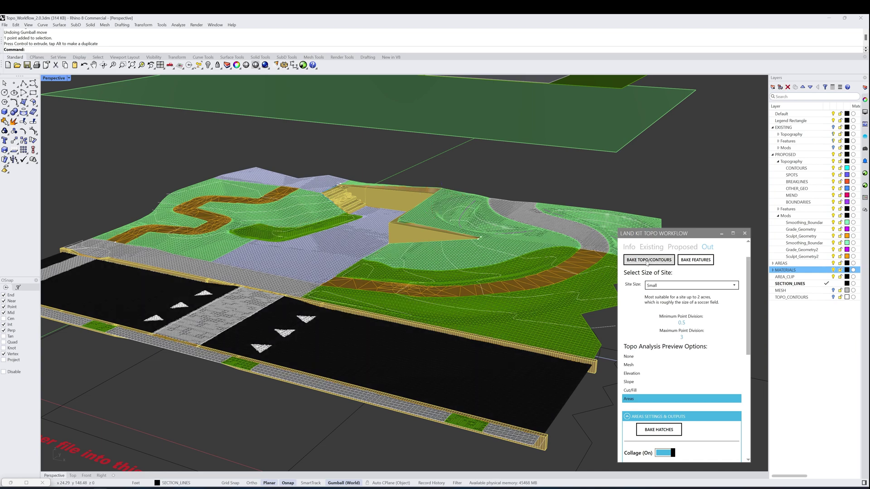
- Bake the topo and contours, and select the curved concrete path mesh to check it
click(652, 262)
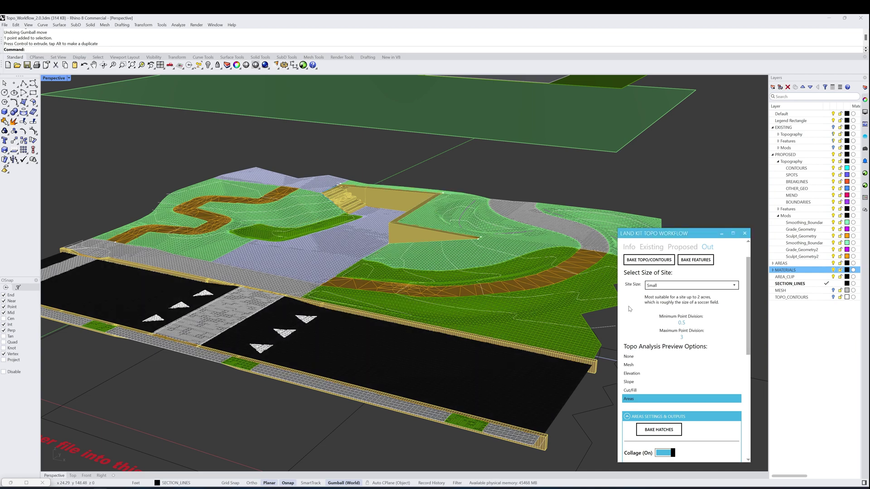
click(507, 203)
right_drag(507, 203, 472, 221)
click(473, 222)
click(516, 223)
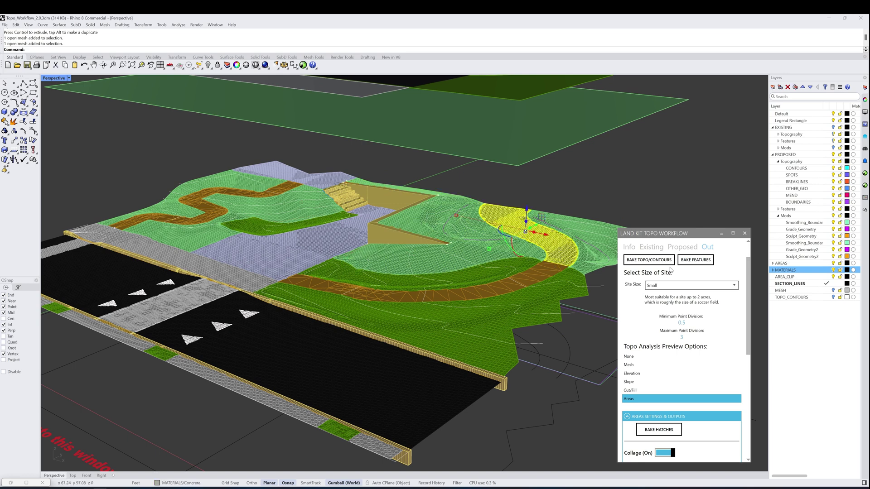
- Expand the MATERIALS layer, select all meshes on its Lawn sublayer and raise them above the terrain
click(773, 270)
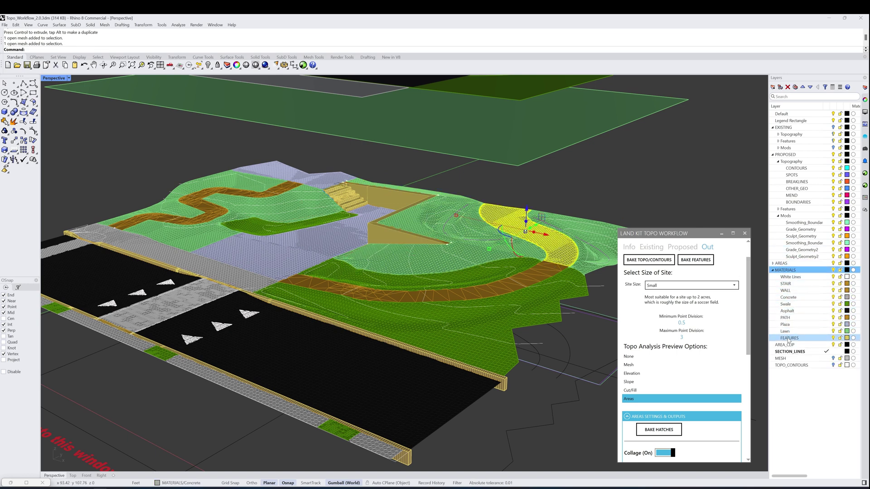
click(692, 216)
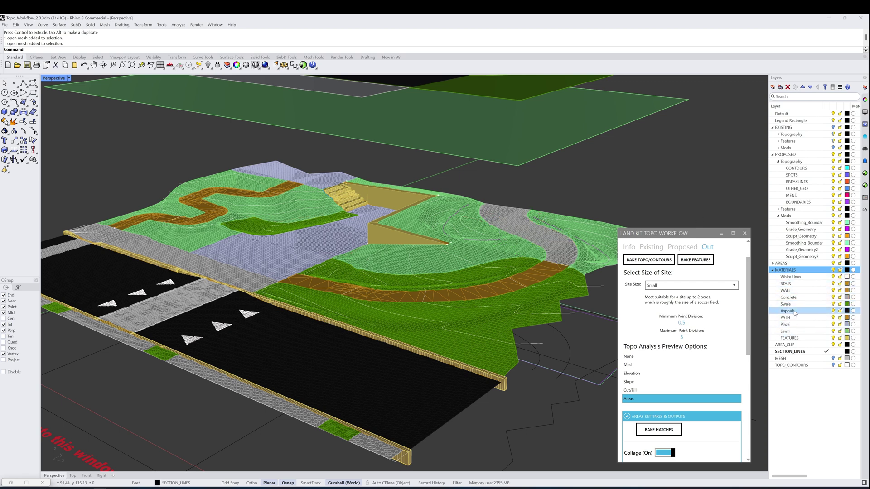
right_click(789, 331)
click(809, 346)
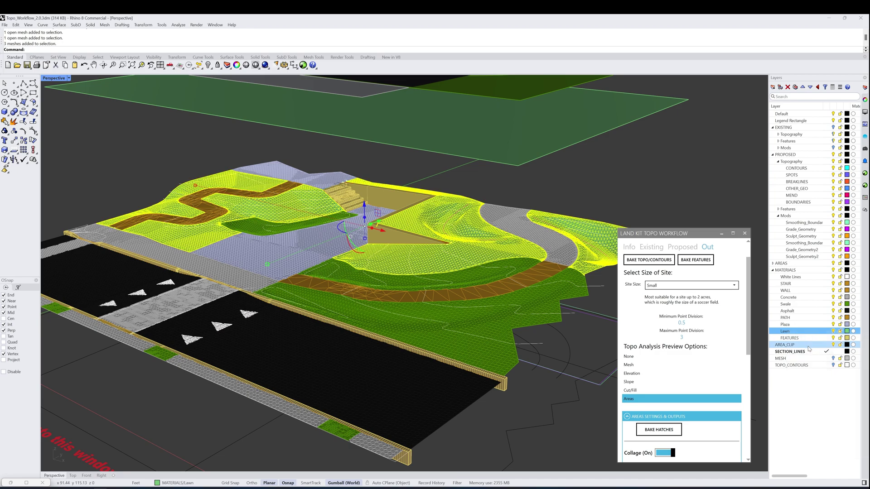
right_drag(439, 256, 461, 262)
drag(420, 222, 420, 197)
right_drag(420, 199, 519, 152)
click(520, 151)
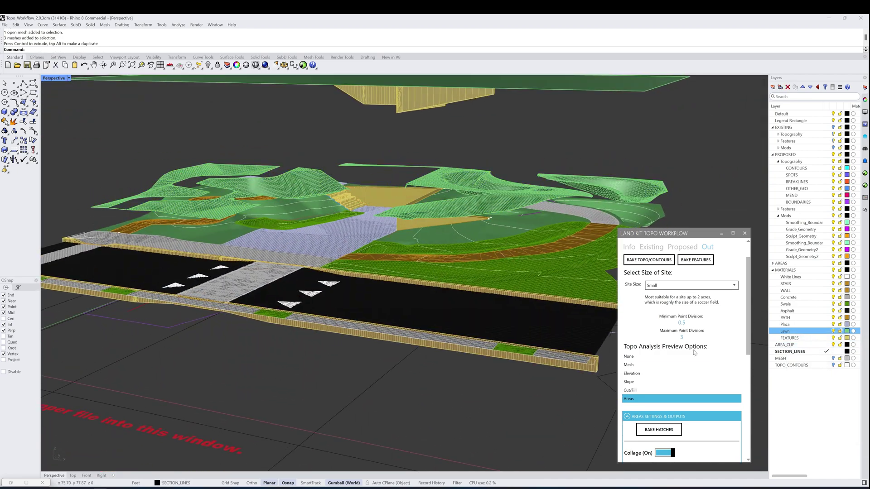
- Hide the baked MATERIALS layer and bring the areas settings and outputs into view
click(834, 270)
scroll(736, 327, down, 7)
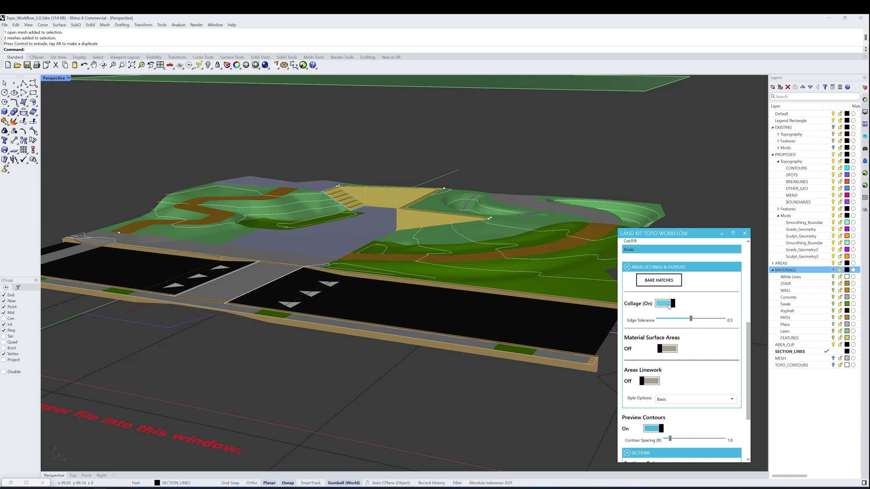
scroll(485, 306, down, 5)
right_drag(495, 297, 491, 296)
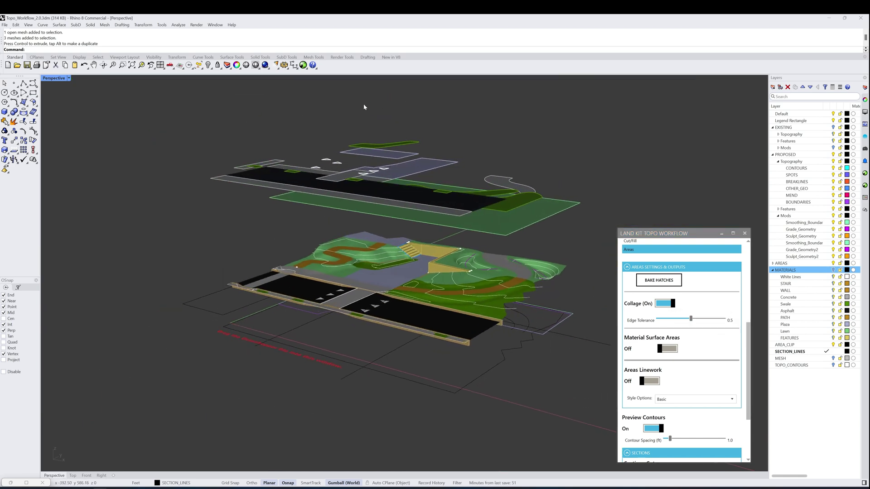
right_drag(423, 191, 558, 246)
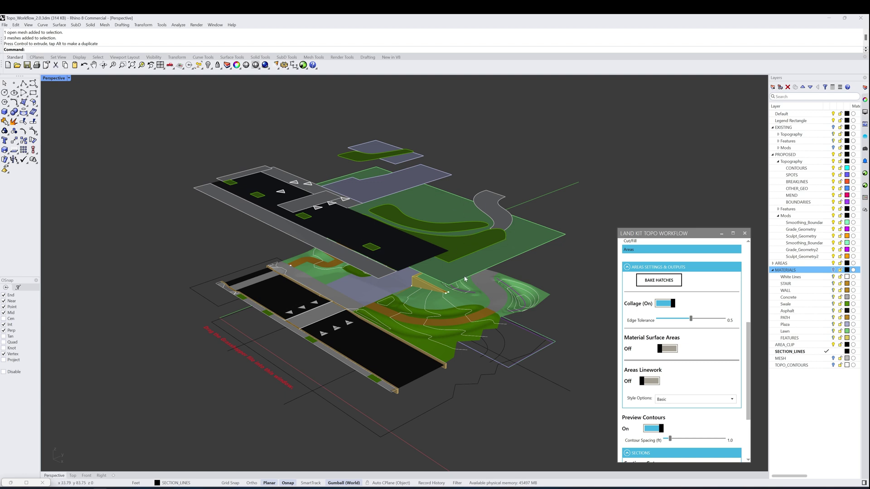
- Turn on Material Surface Areas and examine the per-material list beside the terrain
click(543, 233)
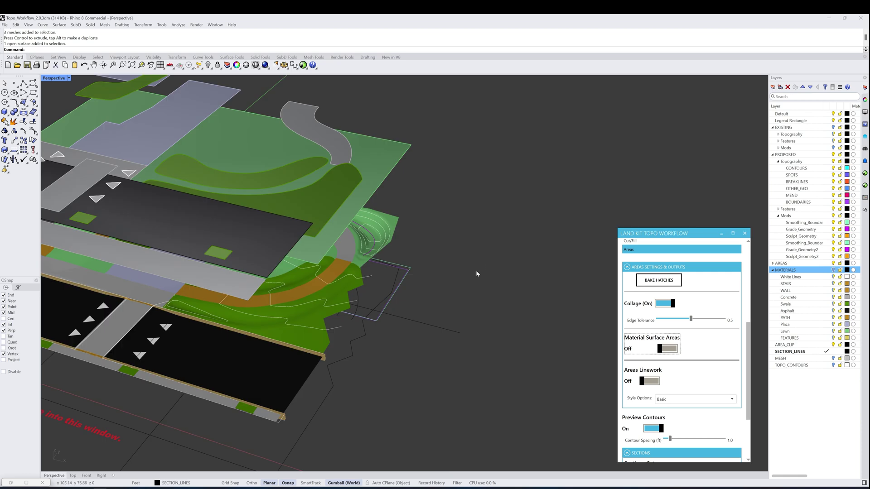
shift+right_drag(477, 273, 500, 257)
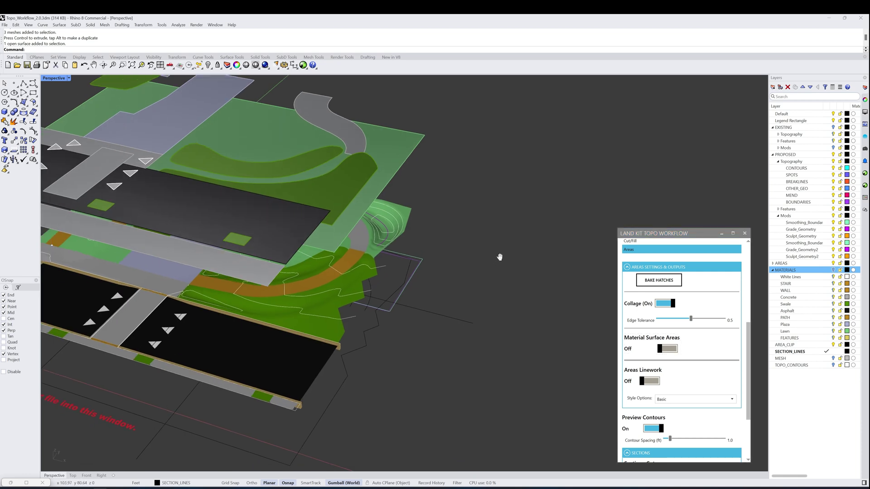
click(671, 348)
shift+right_drag(545, 288, 493, 291)
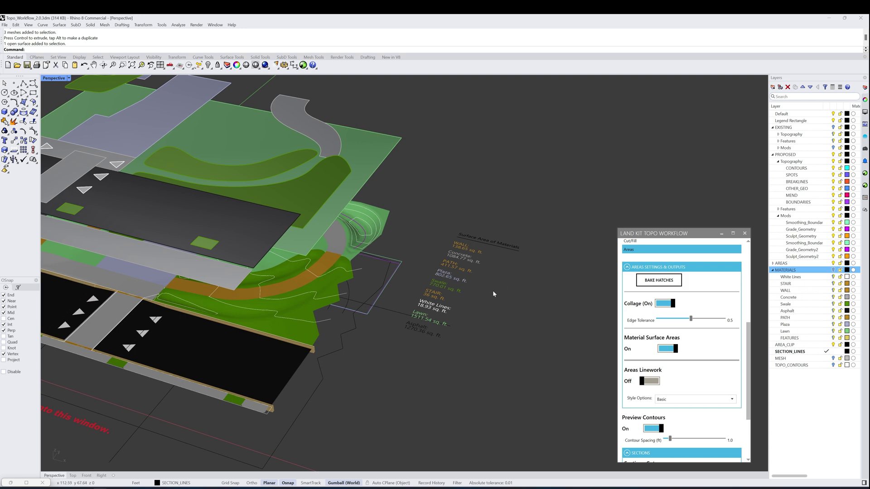
scroll(489, 292, up, 5)
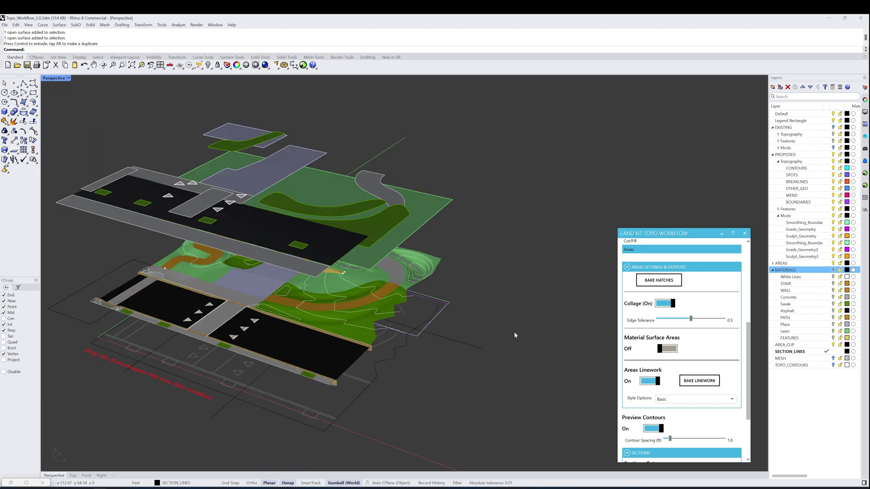
- Examine the Areas Linework preview beneath the terrain, and set its style to Adjacency
shift+right_drag(514, 332, 524, 304)
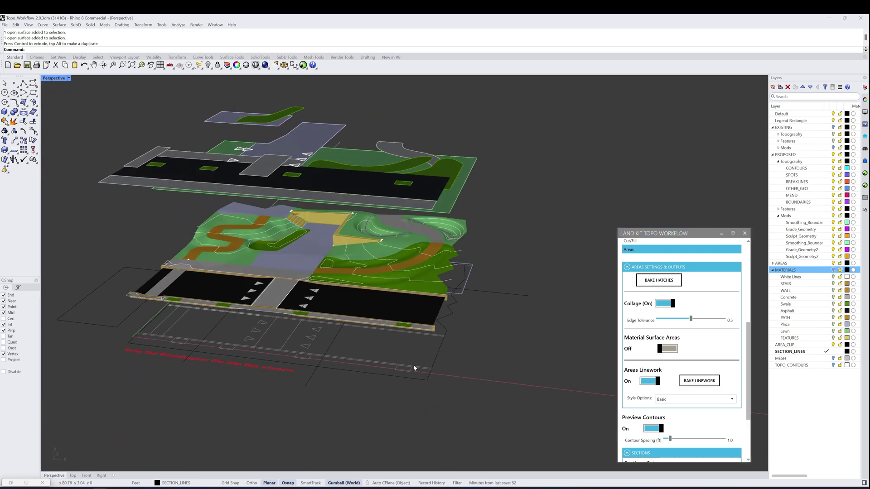
click(732, 400)
click(734, 401)
click(734, 401)
click(734, 400)
right_drag(405, 346, 383, 343)
click(730, 401)
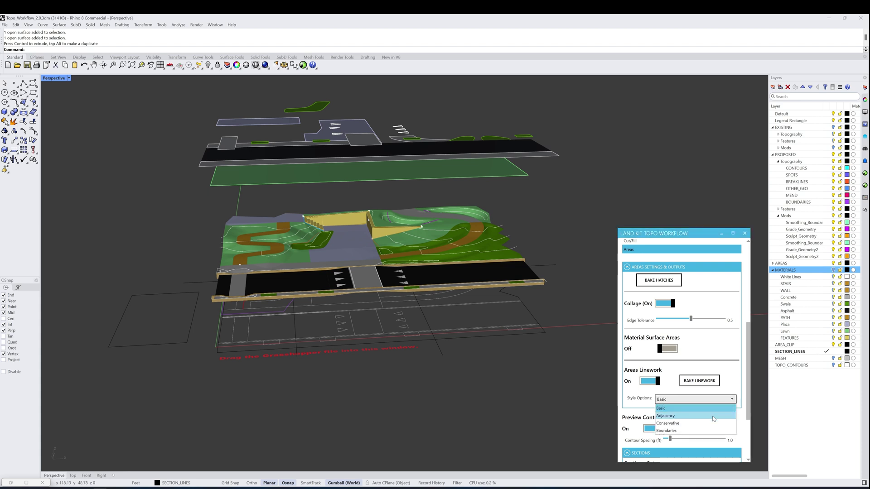
click(713, 416)
- Set the Areas Linework style to Conservative, inspect the linework, and turn its preview off
click(710, 398)
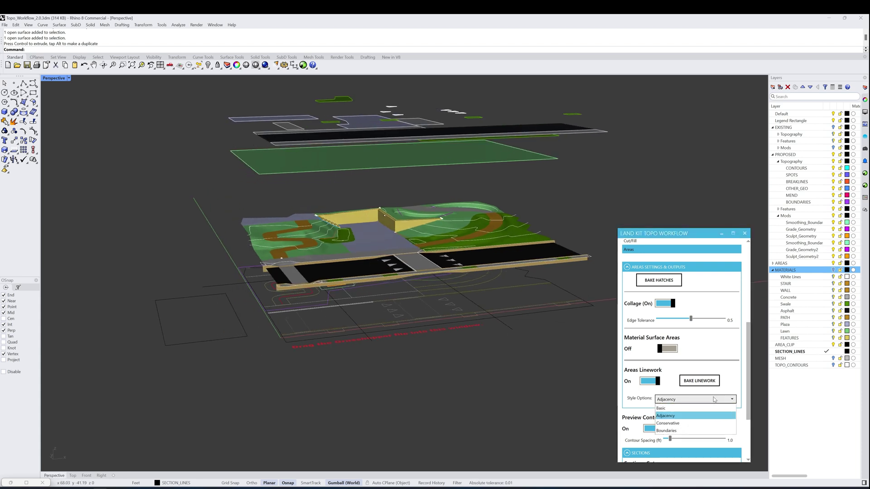
click(688, 421)
right_drag(561, 322, 525, 329)
right_drag(573, 330, 540, 340)
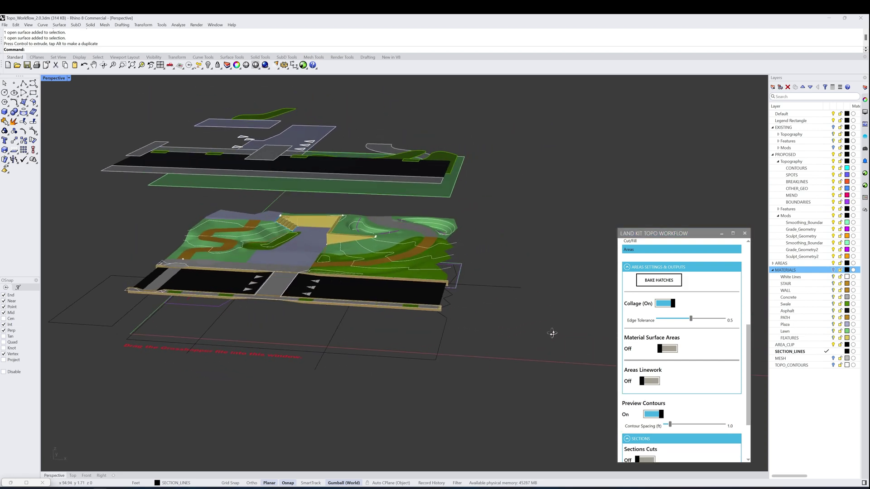
- Select the AREA_CLIP boundary curve and move control points along its jagged edge beside the terrain
click(404, 332)
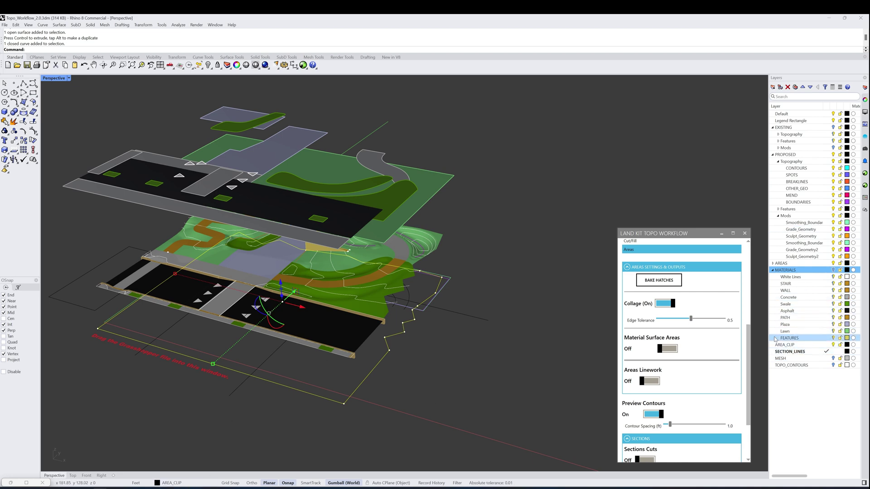
scroll(388, 342, up, 5)
click(383, 339)
drag(397, 347, 514, 364)
click(413, 316)
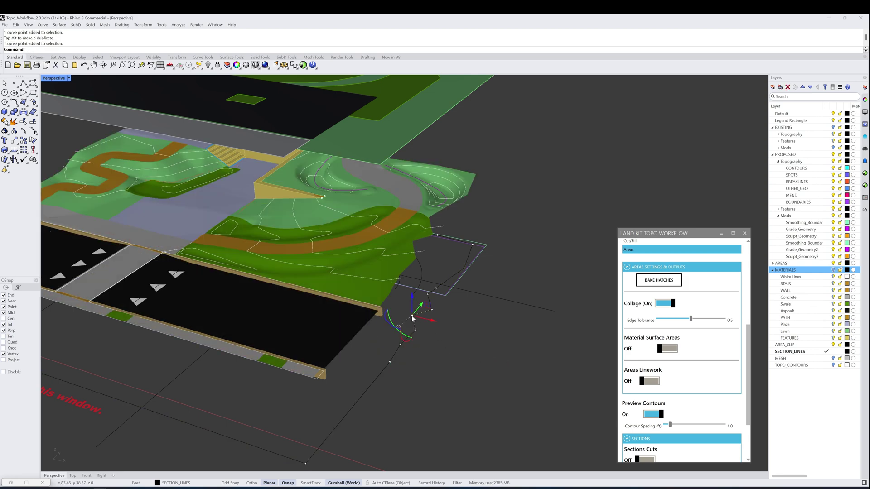
drag(428, 319, 470, 343)
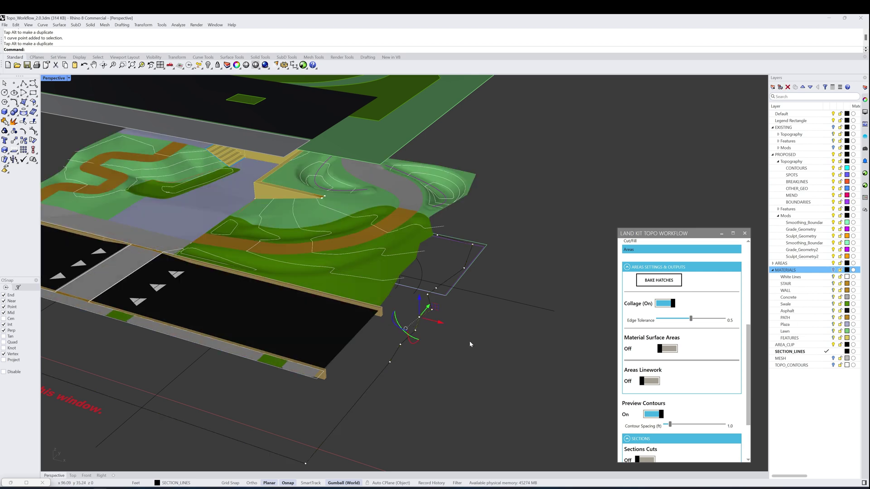
- Select the AREA_CLIP boundary curve rather than its control points, and delete it
right_drag(455, 220, 477, 255)
click(478, 258)
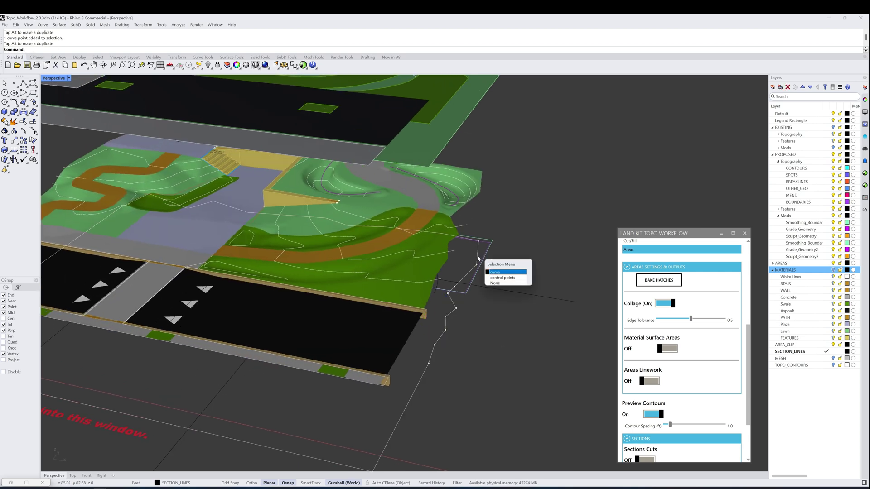
key(Down)
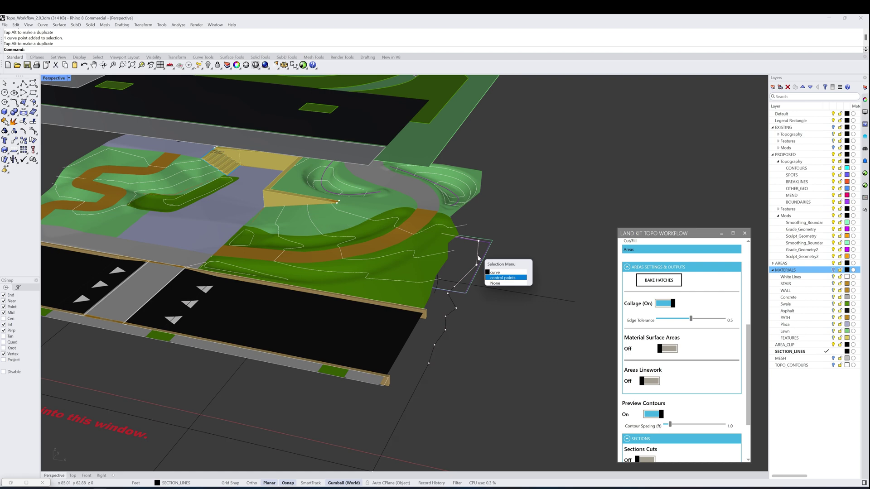
click(498, 272)
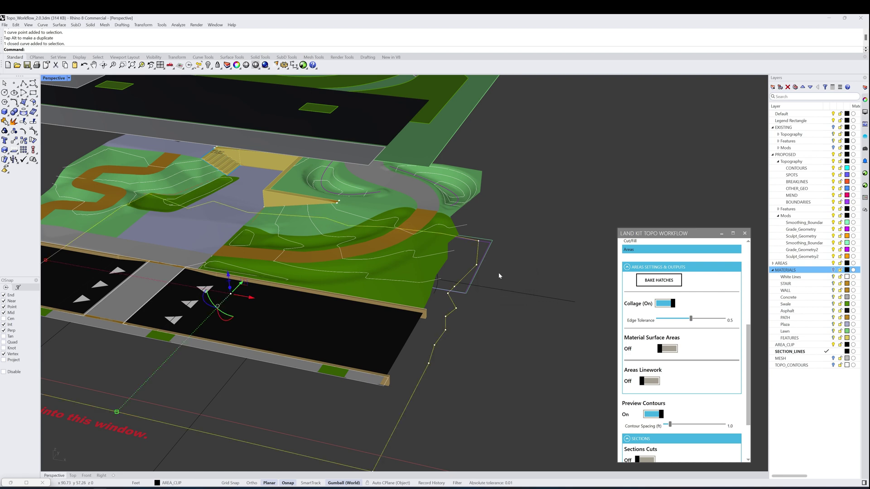
key(Delete)
- Select the raised lawn area surface and scale it wider beyond the edge of the terrain
scroll(471, 269, down, 6)
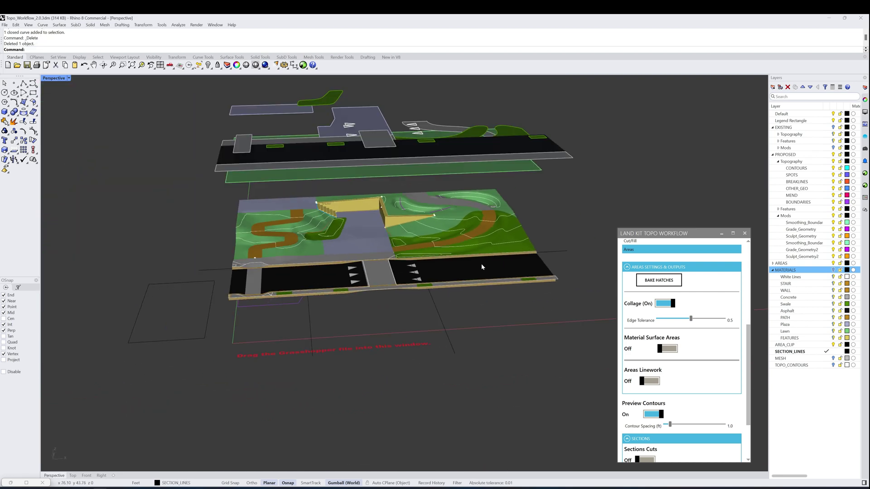
mouse_move(503, 279)
right_down()
mouse_move(482, 283)
mouse_move(491, 286)
right_up()
click(476, 159)
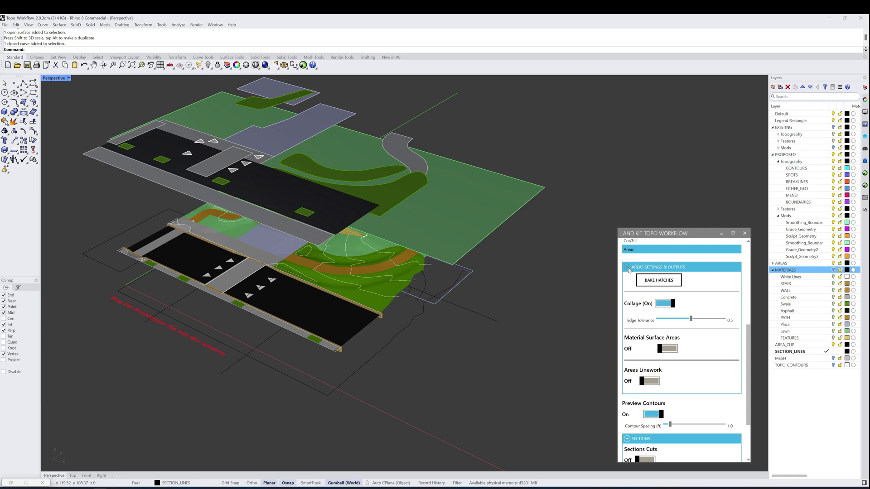
- Collapse the areas settings, hide the AREAS layer, and turn on Sections Cuts for the terrain
click(627, 267)
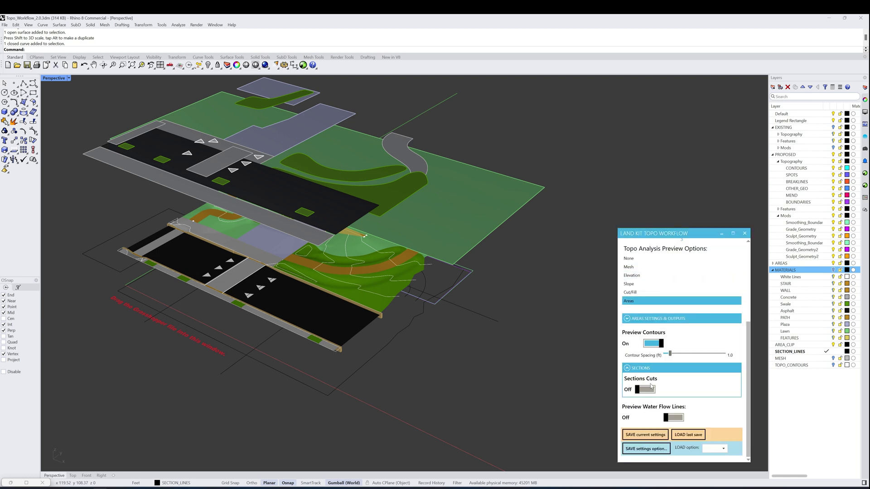
click(833, 263)
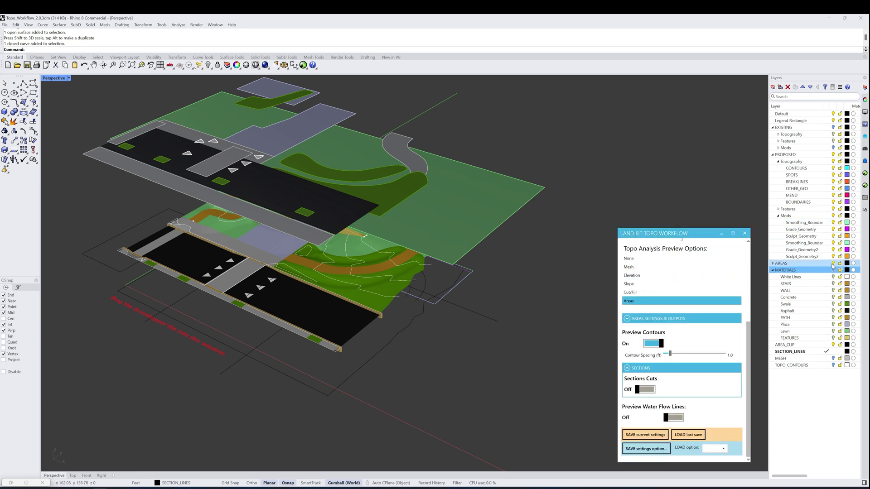
click(644, 389)
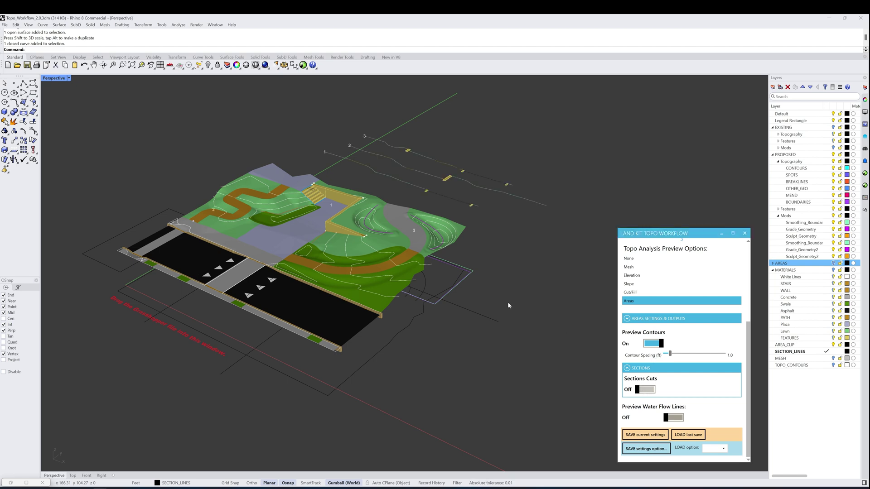
scroll(484, 252, up, 2)
right_drag(484, 252, 512, 242)
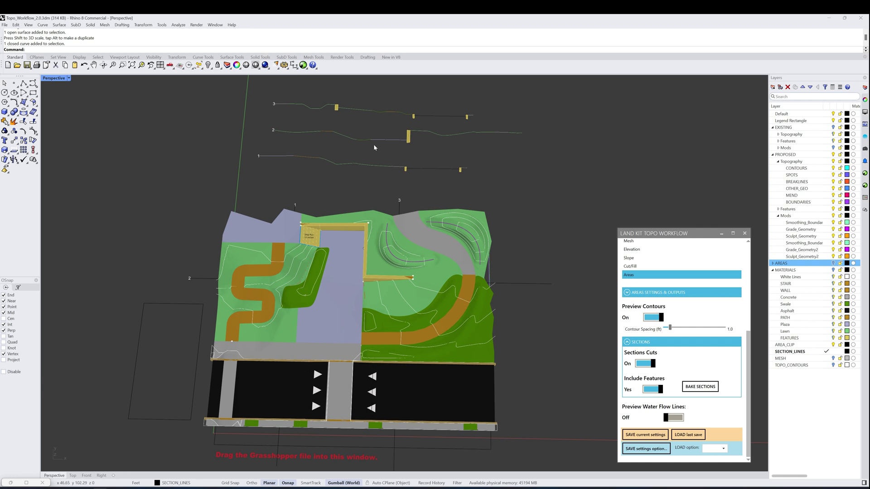
- Compare the section cuts with Include Features off and on, leaving it set to Yes
click(653, 390)
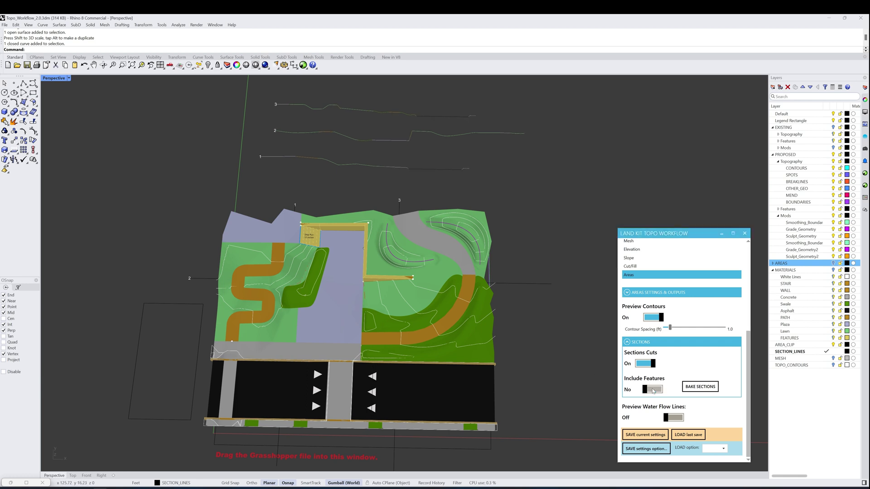
click(652, 389)
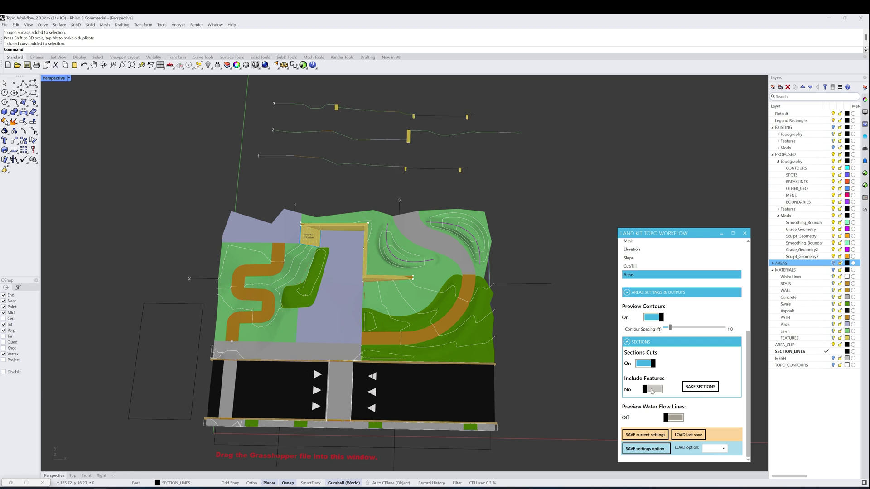
click(652, 391)
click(651, 391)
click(652, 391)
click(652, 391)
shift+right_drag(344, 120, 345, 131)
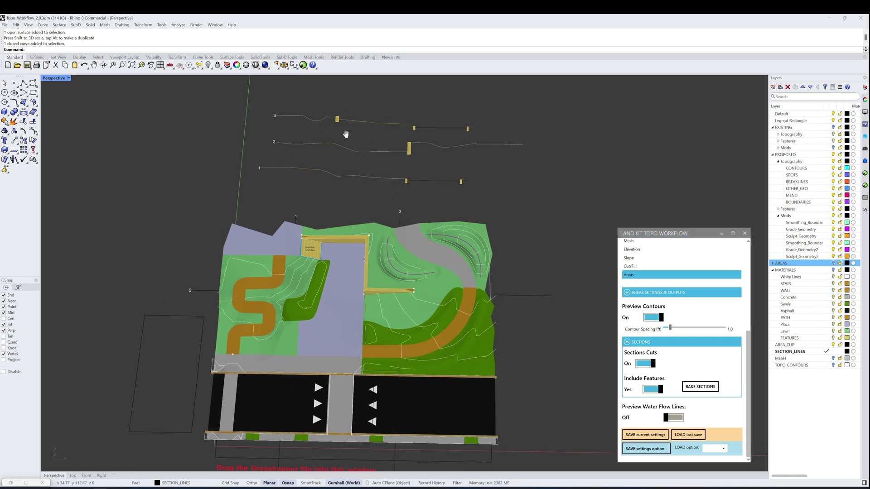
- Maximize the Top view and move section line 3 slightly sideways across the terrain
double_click(53, 79)
double_click(48, 79)
right_drag(308, 153, 344, 229)
scroll(335, 220, down, 4)
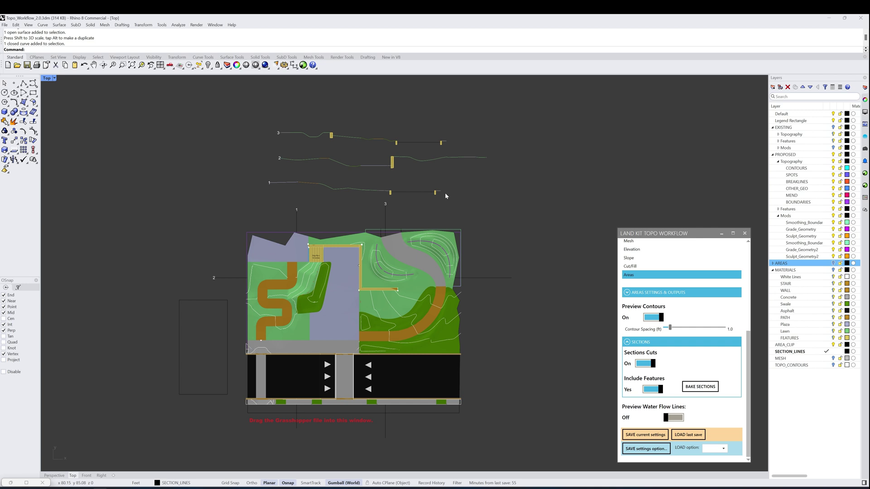
click(385, 235)
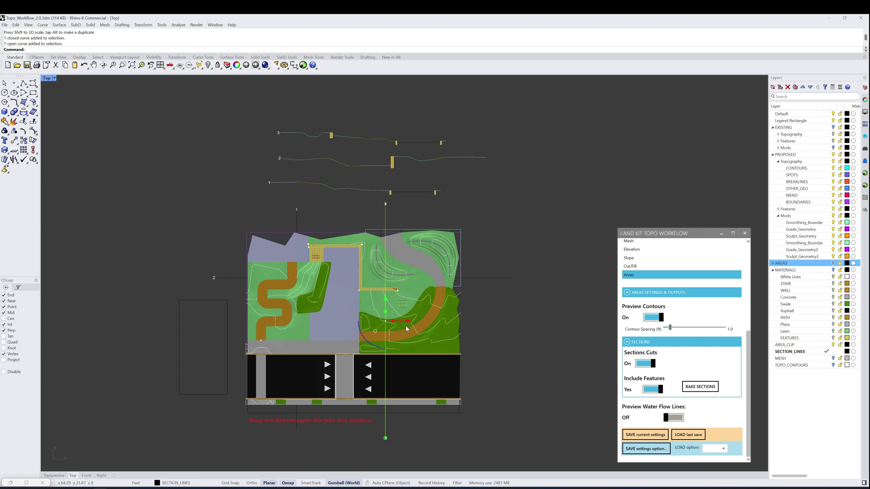
mouse_move(408, 321)
mouse_down()
mouse_move(456, 325)
mouse_move(415, 320)
mouse_up()
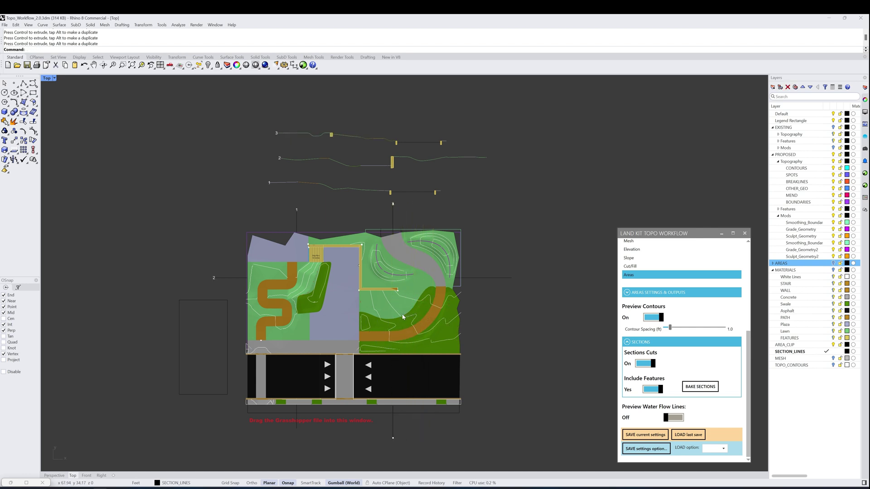
- Copy section line 3 sideways to make four parallel section lines, and clear the selection
click(394, 218)
mouse_move(417, 320)
mouse_down()
mouse_move(402, 322)
mouse_move(433, 327)
mouse_up()
key(Escape)
- Select the four parallel section lines together, move them over the plaza and retaining wall, and clear the selection
right_drag(474, 228, 456, 288)
scroll(425, 267, down, 2)
drag(425, 267, 370, 281)
drag(406, 359, 379, 358)
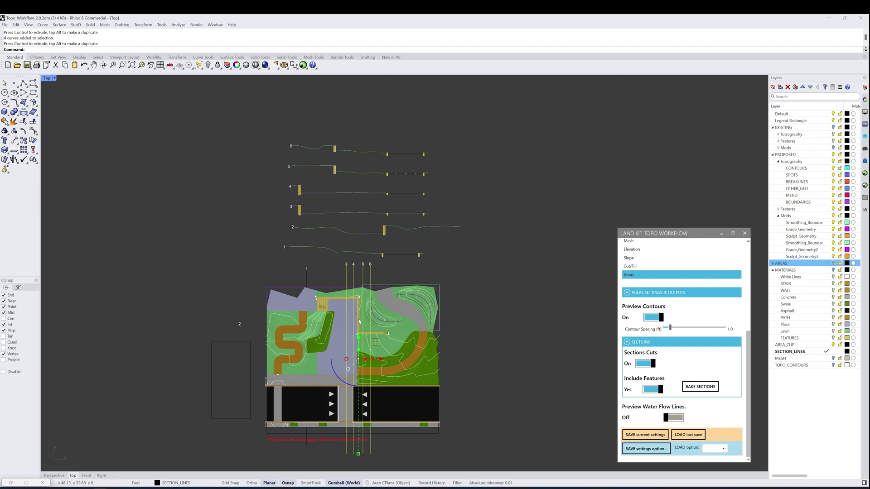
key(Escape)
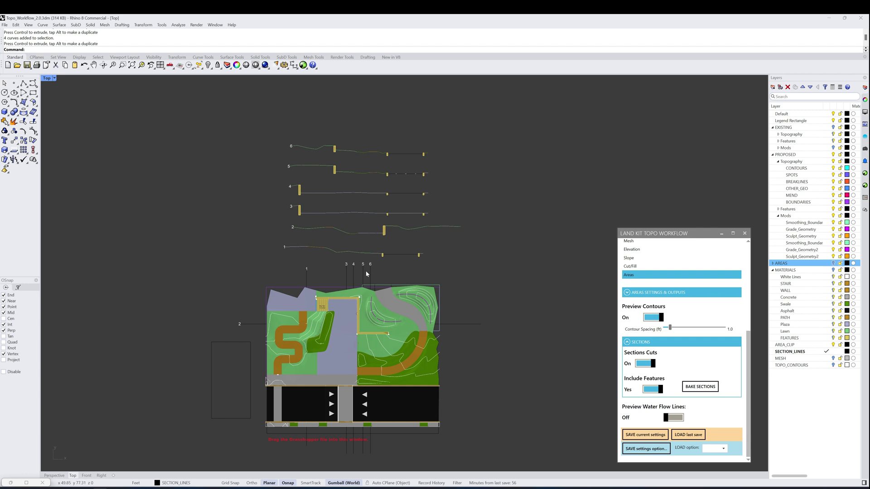
- Duplicate horizontal section line 2 farther toward the road, and clear the selection
scroll(341, 294, up, 1)
click(235, 318)
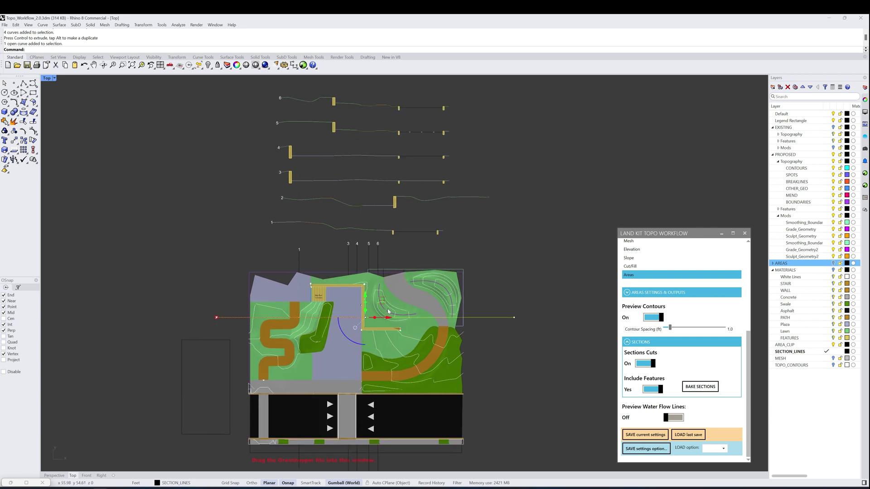
alt+drag(366, 301, 372, 324)
key(Escape)
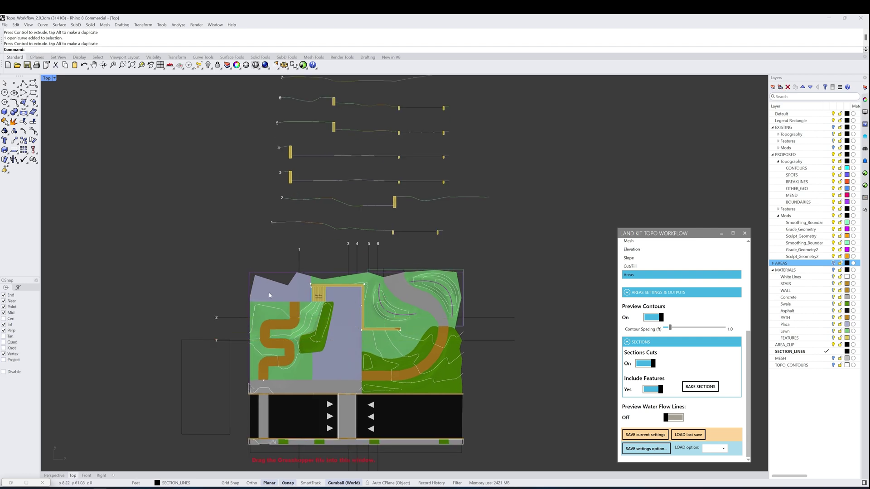
- Select the grade curve on the mound beside the retaining wall and restore the four-viewport layout with the Perspective view angled
click(385, 311)
double_click(48, 79)
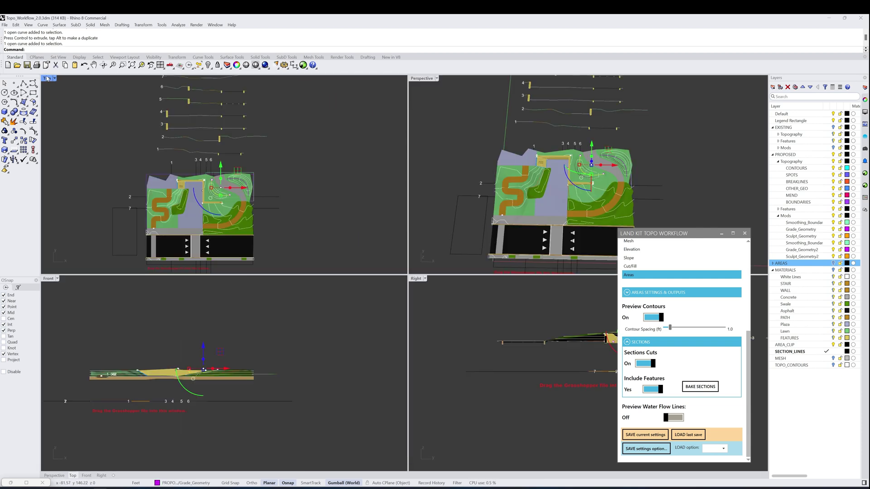
right_drag(557, 155, 557, 196)
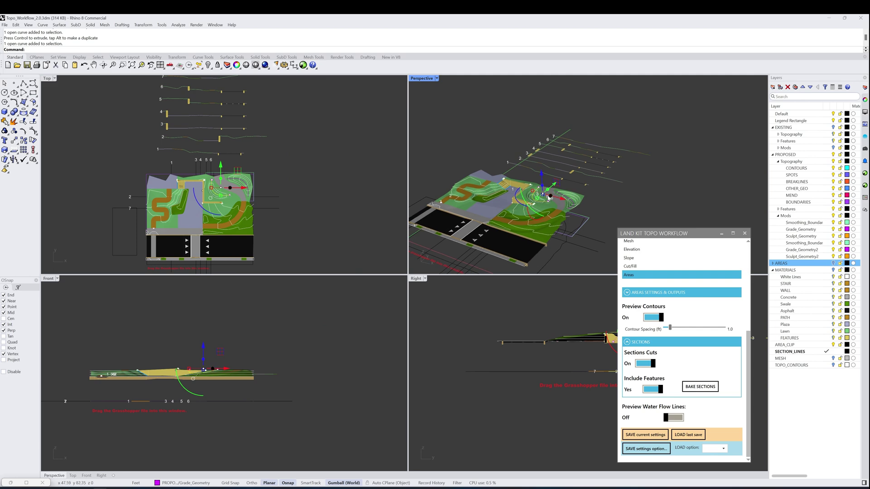
scroll(541, 199, up, 2)
scroll(546, 198, up, 2)
scroll(548, 198, down, 1)
mouse_move(548, 198)
right_down()
mouse_move(564, 235)
mouse_move(553, 201)
right_up()
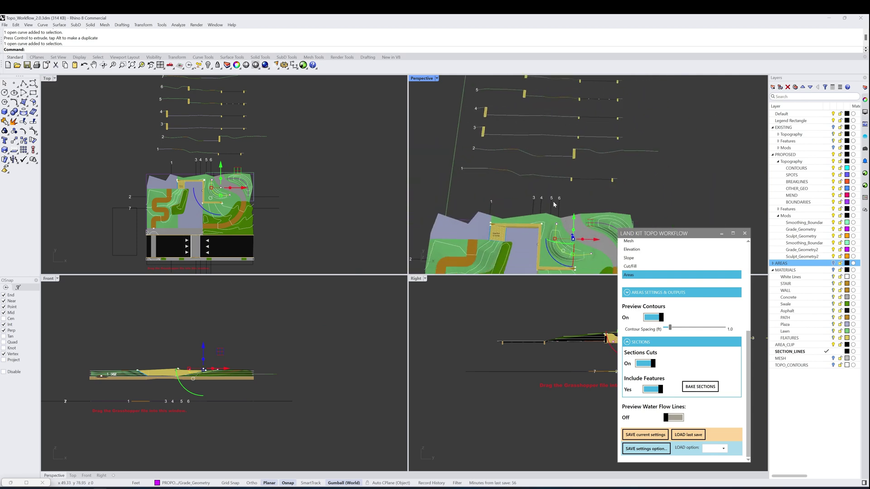
- Select section line 6 and move it slightly sideways, farther from section line 5, across the graded mound area
click(559, 205)
scroll(211, 191, up, 4)
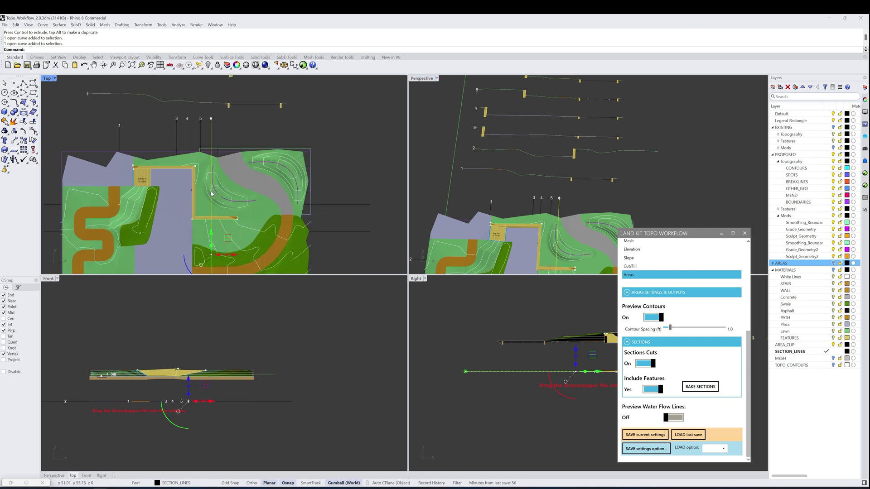
drag(234, 255, 243, 256)
- Raise a control point of the grade curve behind the retaining wall vertically in the Perspective view, and clear the selection
shift+right_drag(550, 247, 568, 177)
click(544, 225)
click(518, 143)
right_drag(326, 158, 299, 228)
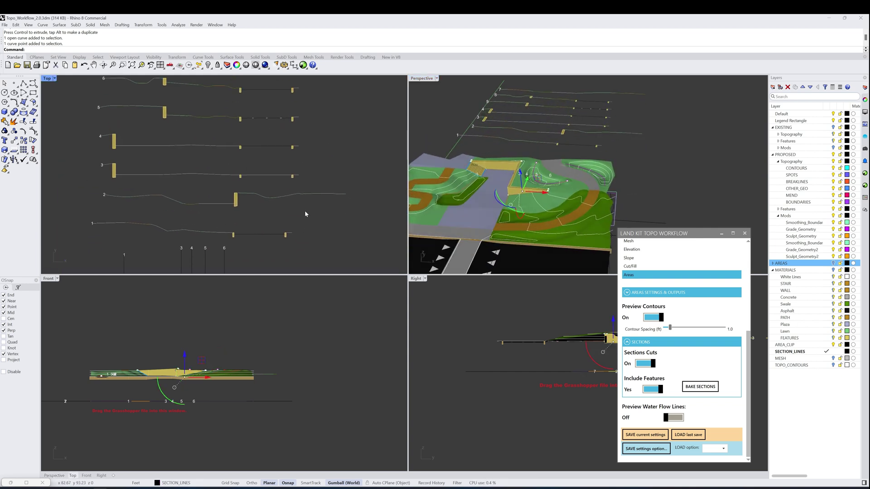
right_drag(305, 158, 309, 201)
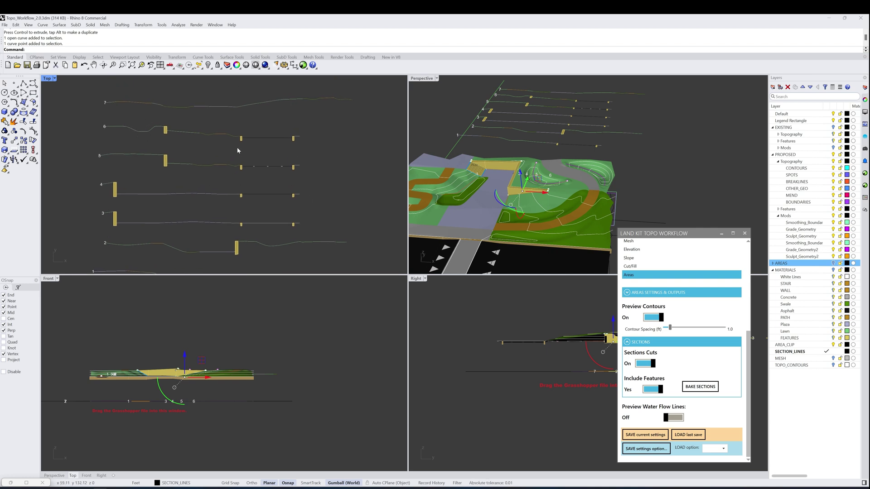
drag(521, 173, 522, 152)
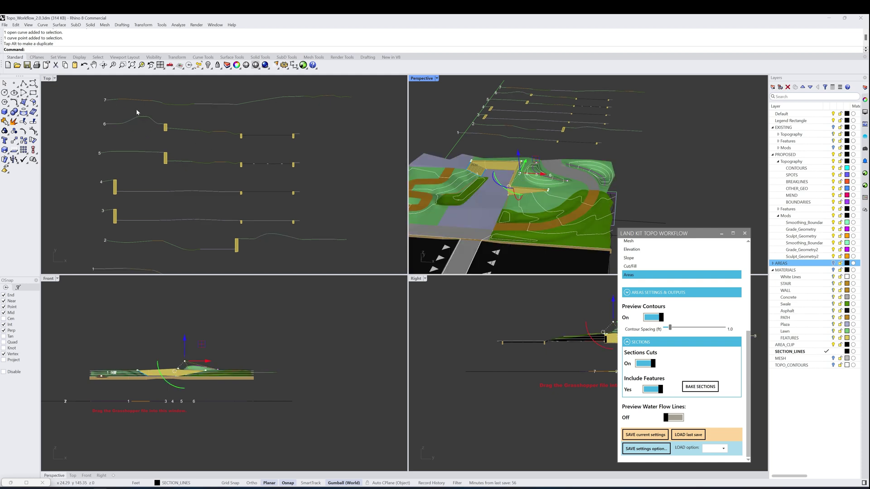
click(640, 143)
- Return the workflow window to its output and site size options and maximize the Perspective view of the terrain and sections
scroll(636, 139, down, 5)
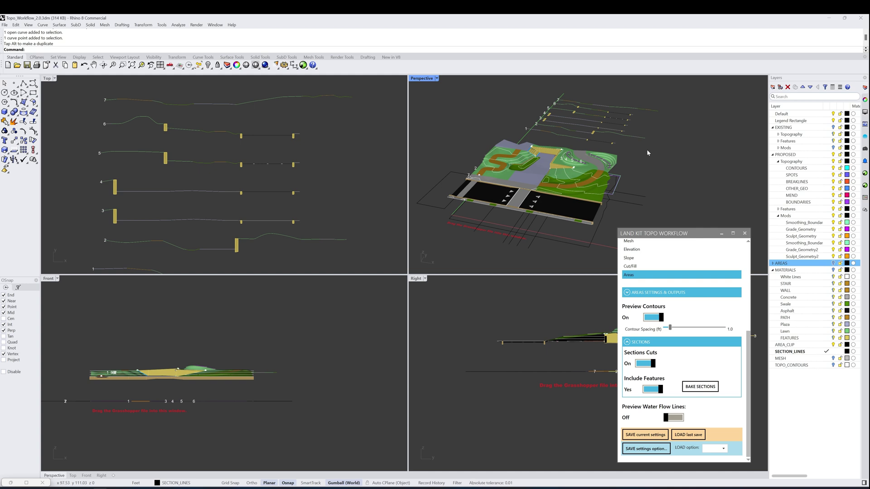
scroll(708, 303, up, 2)
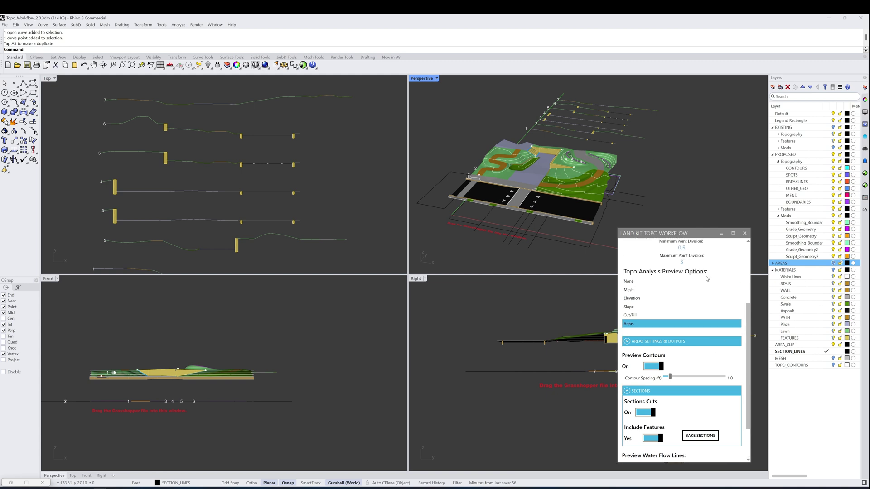
scroll(708, 295, up, 3)
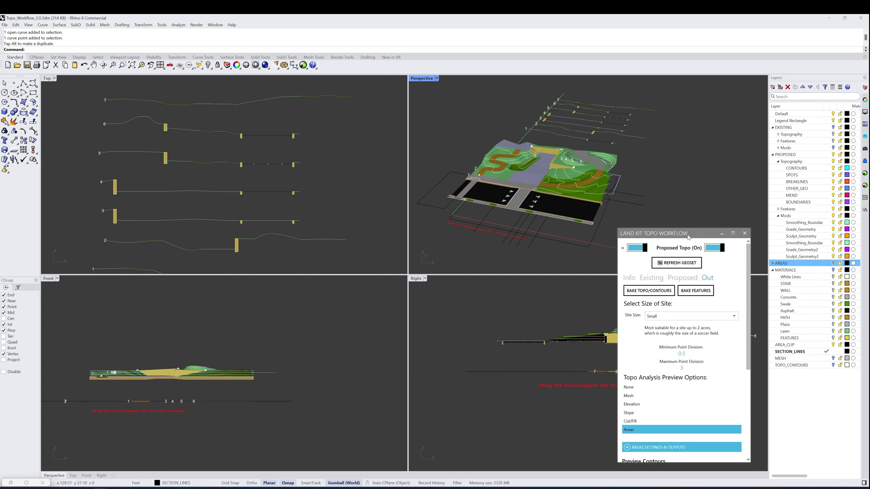
double_click(427, 79)
right_drag(511, 233, 524, 228)
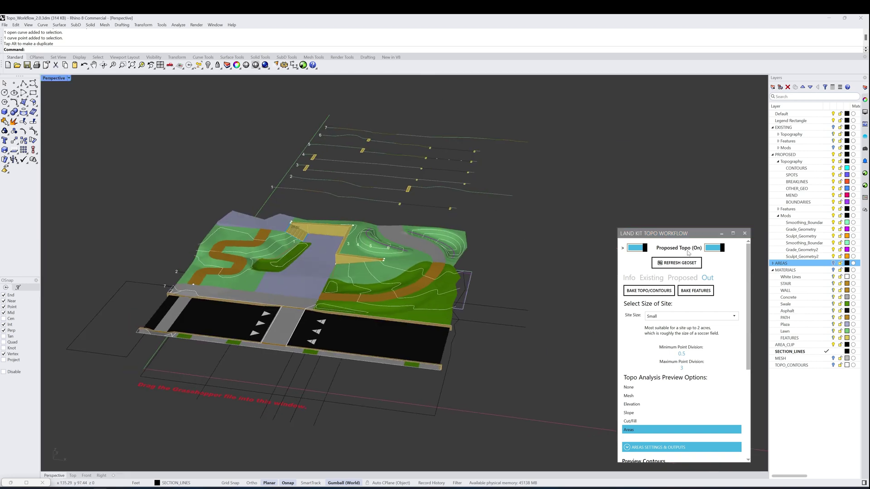
- Refresh the geoset and move the Land Kit Topo Workflow window slightly closer to the layer list
click(696, 260)
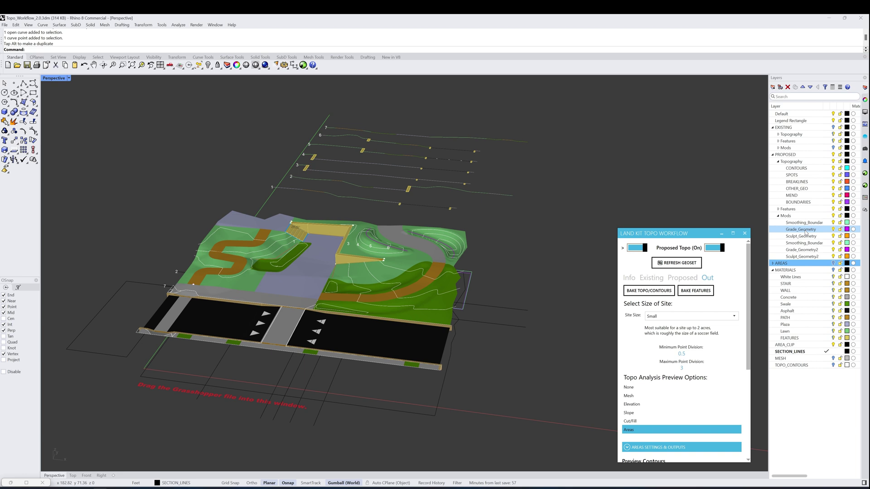
drag(685, 235, 695, 236)
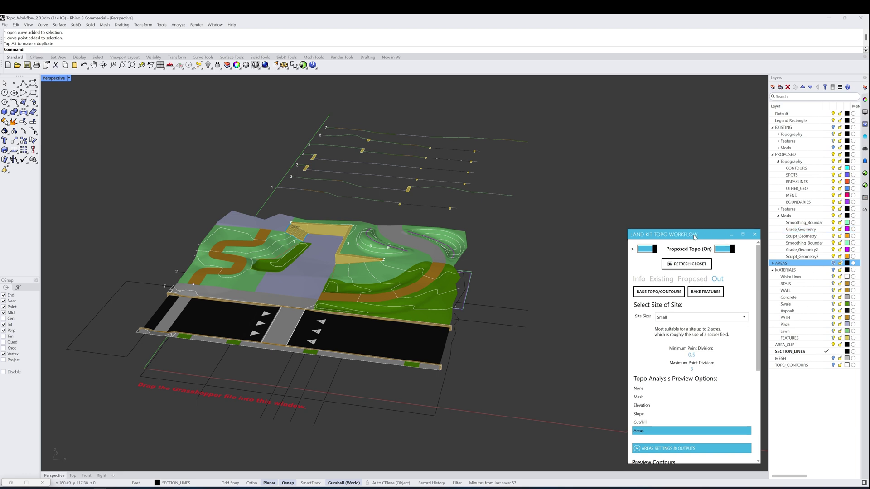